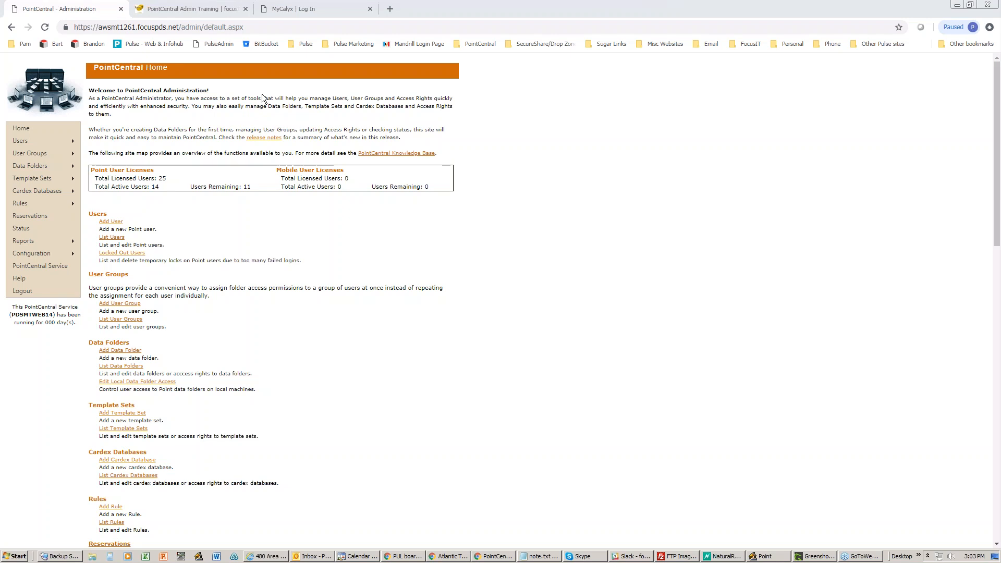
- Glance at the focusIT training schedule, then open User Groups > List User Groups in PointCentral
left_click(186, 11)
mouse_move(399, 159)
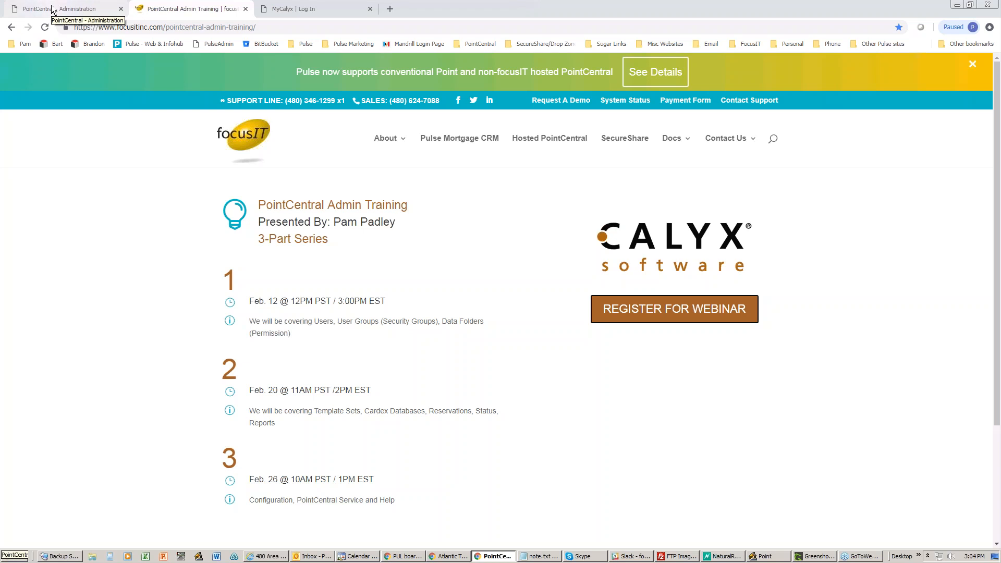
left_click(73, 11)
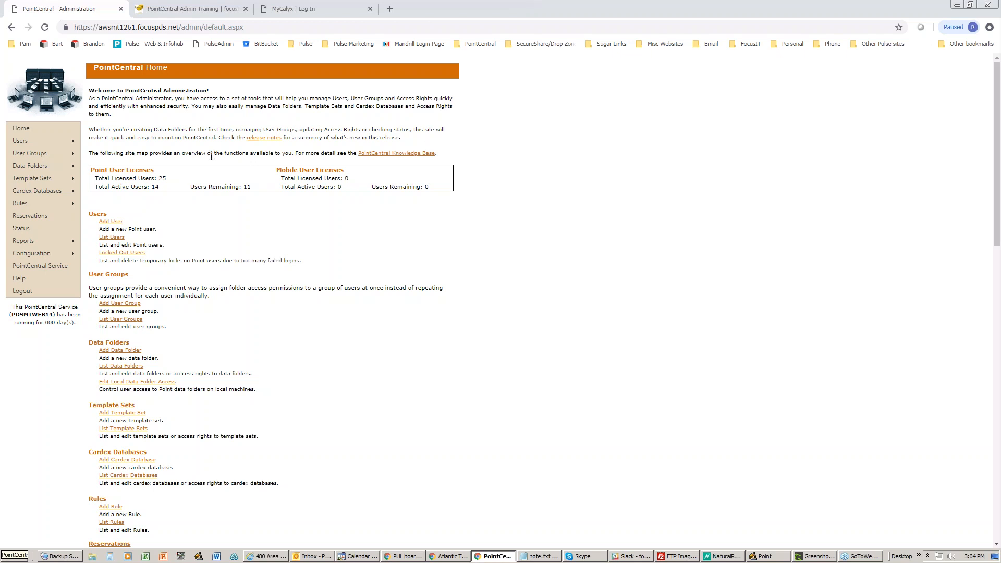
mouse_move(37, 142)
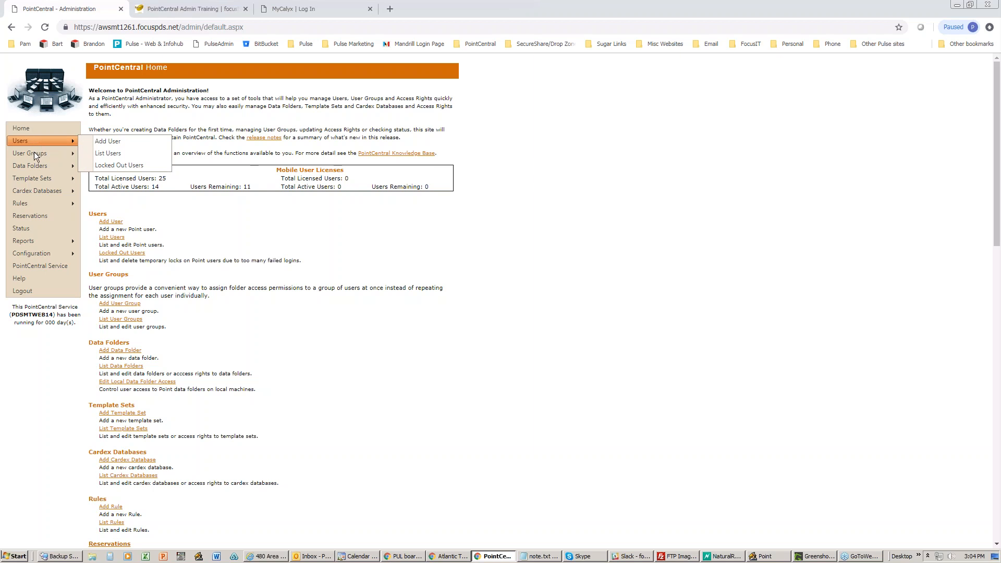
mouse_move(33, 166)
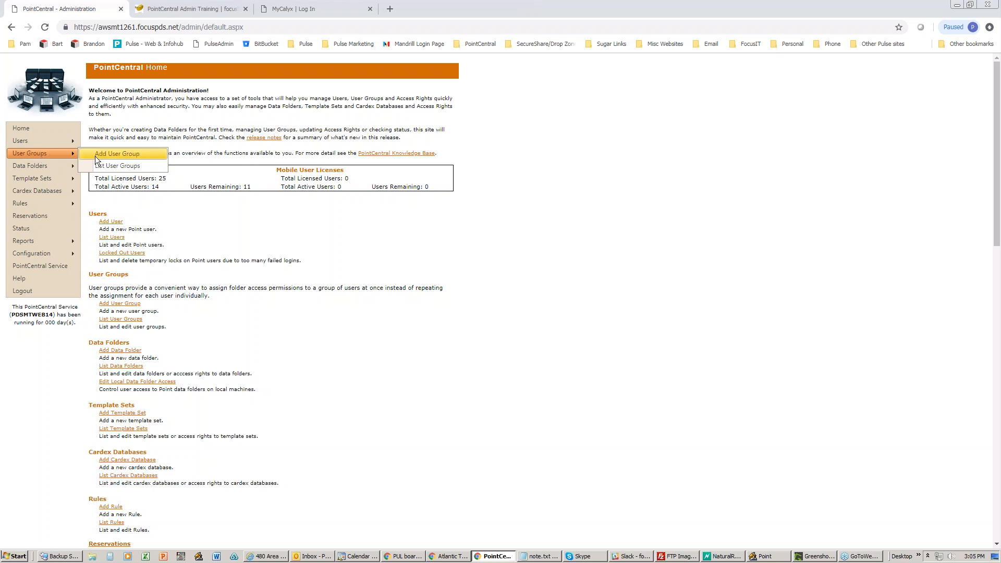
left_click(112, 165)
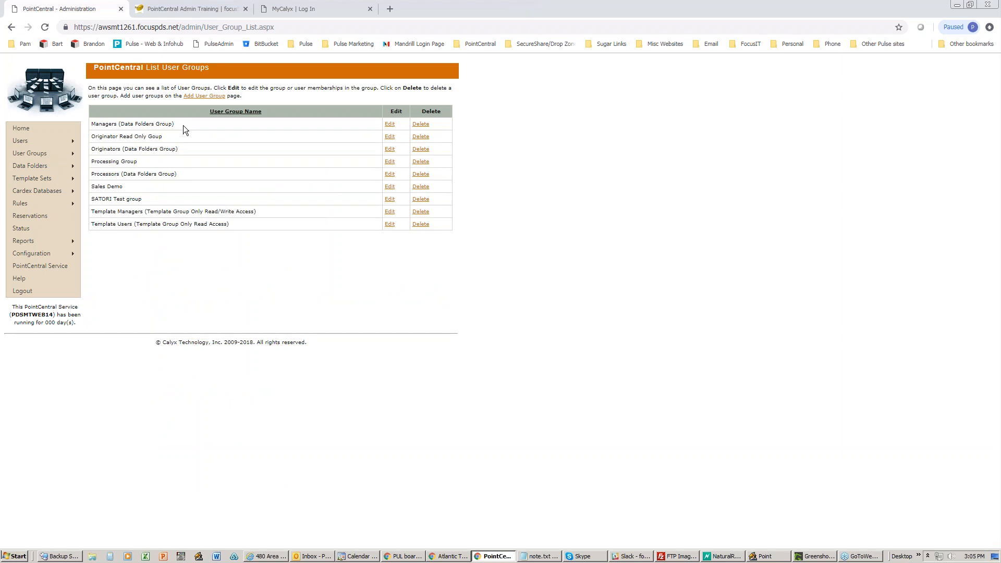
- Highlight the Managers, Originators and Processors group names, then edit Originator Read Only Goup
left_click_drag(183, 124, 93, 126)
left_click_drag(180, 149, 90, 150)
left_click_drag(186, 174, 91, 180)
left_click_drag(183, 124, 92, 125)
left_click_drag(178, 175, 95, 177)
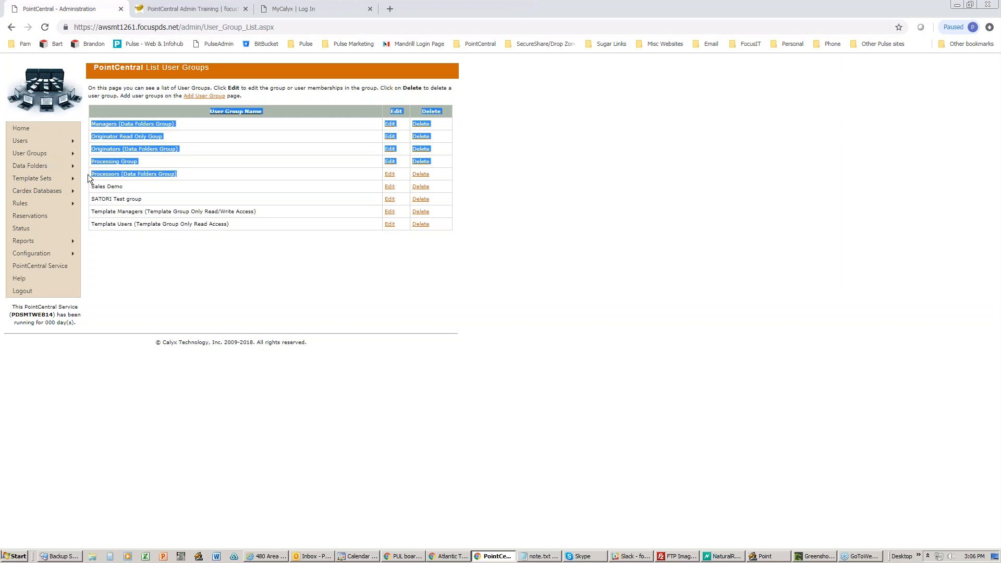
left_click_drag(88, 177, 94, 177)
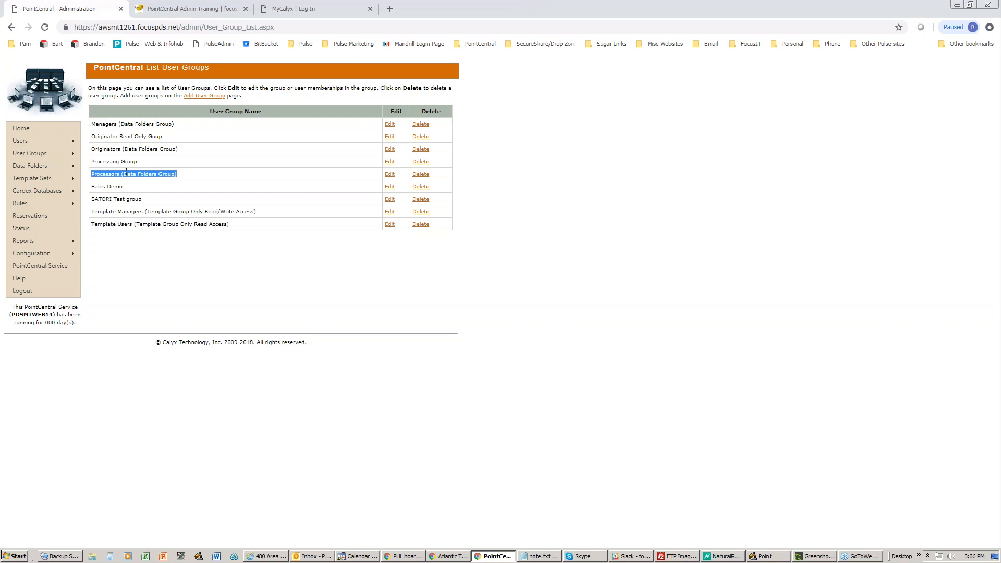
left_click_drag(178, 149, 92, 150)
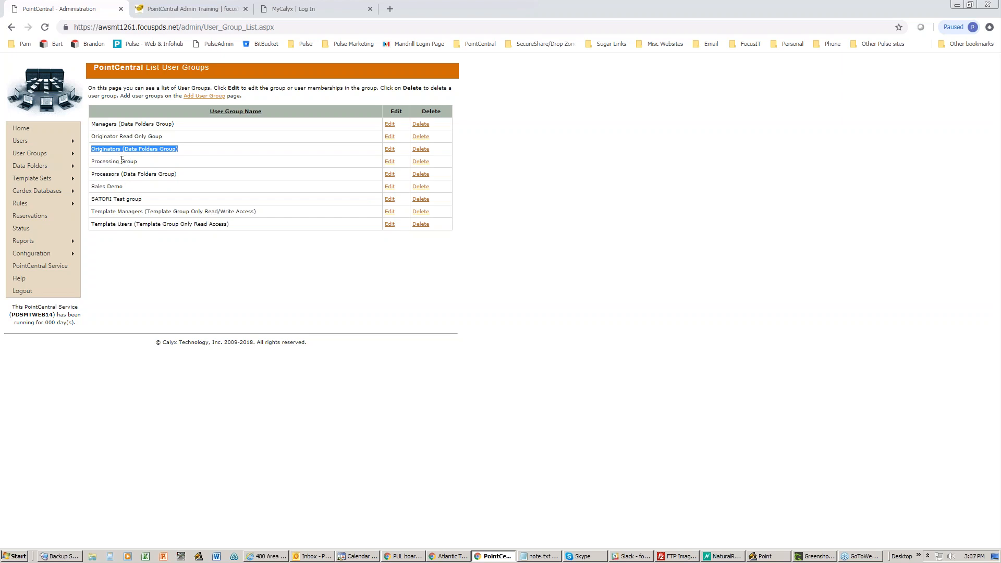
left_click_drag(177, 136, 94, 135)
left_click(390, 136)
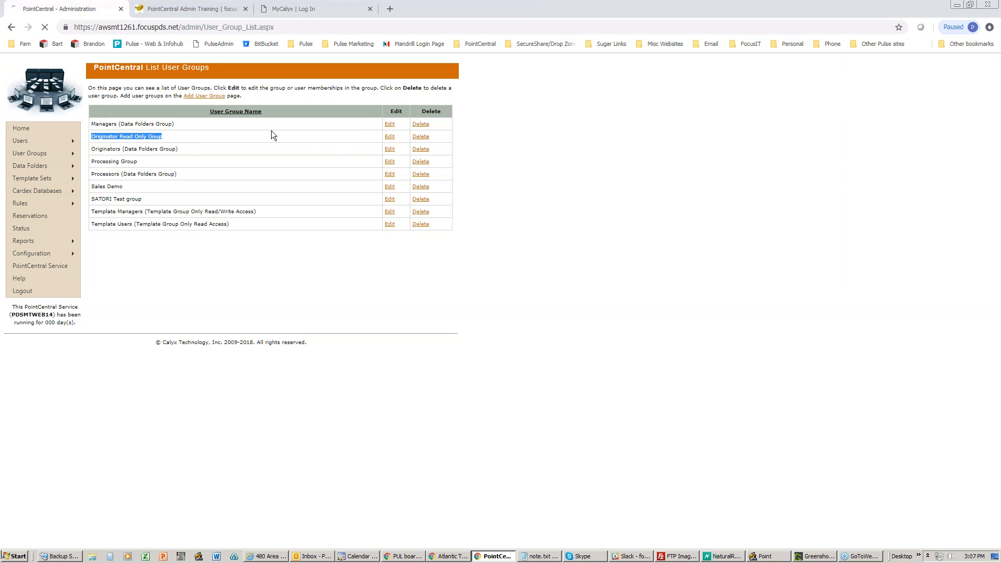
- Delete 'Originator' so the group is named 'Read Only Goup', save it, and return to the list
double_click(203, 101)
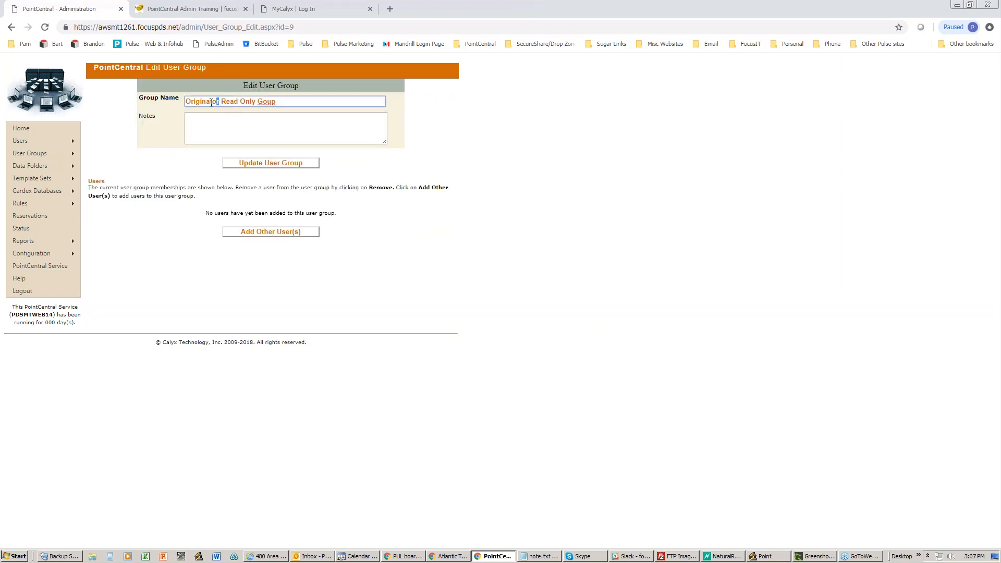
key("Delete")
key("Delete")
left_click(259, 163)
mouse_move(65, 153)
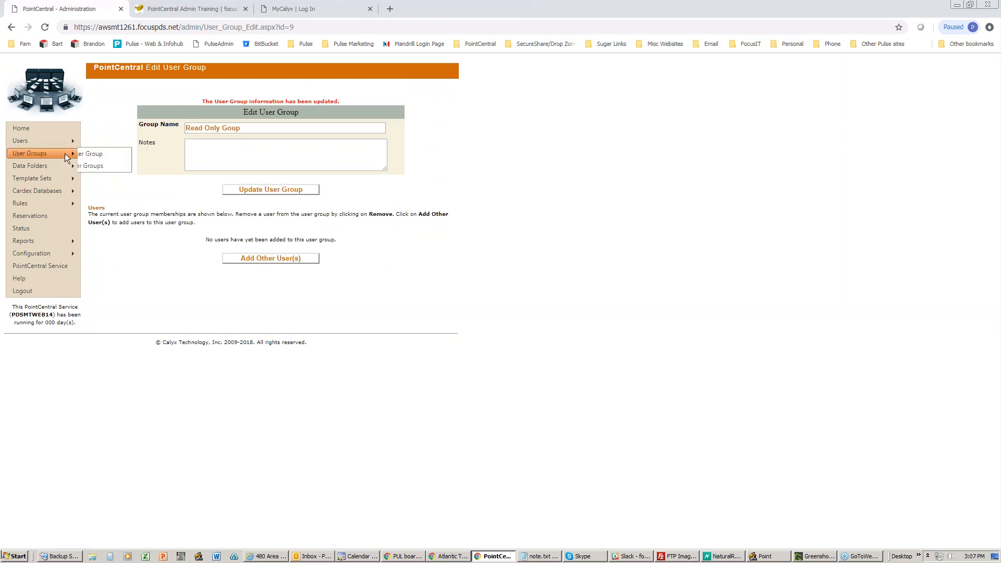
left_click(97, 166)
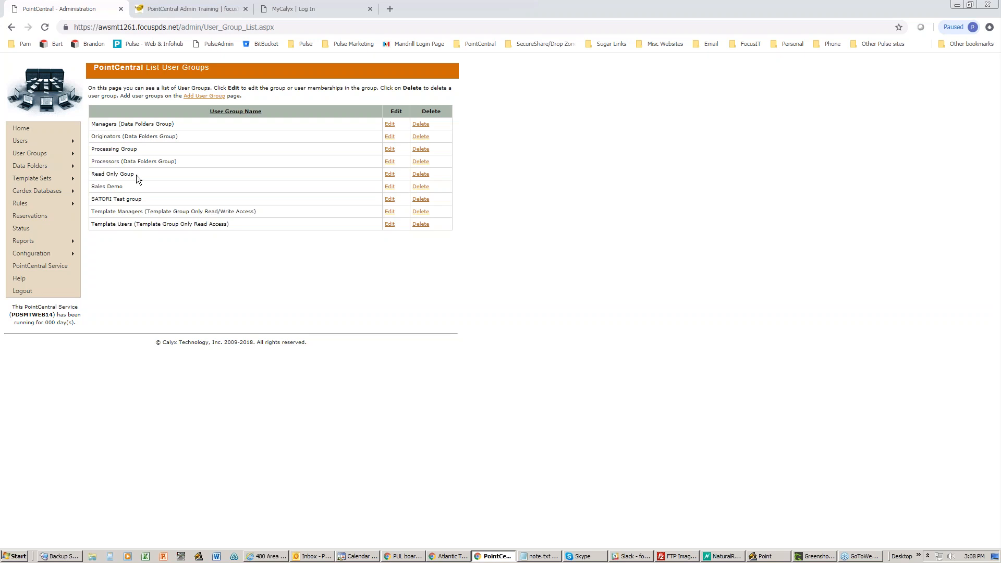
- Delete Processing Group, Sales Demo, SATORI Test group, Template Managers and Template Users, confirming each
left_click_drag(136, 174, 92, 174)
left_click(417, 150)
key("Return")
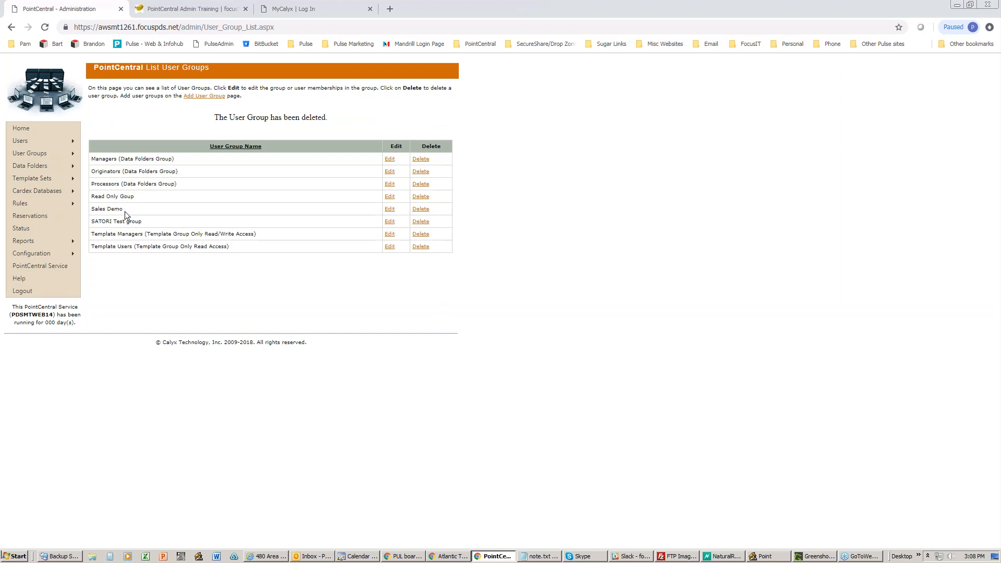
left_click(416, 209)
left_click(548, 91)
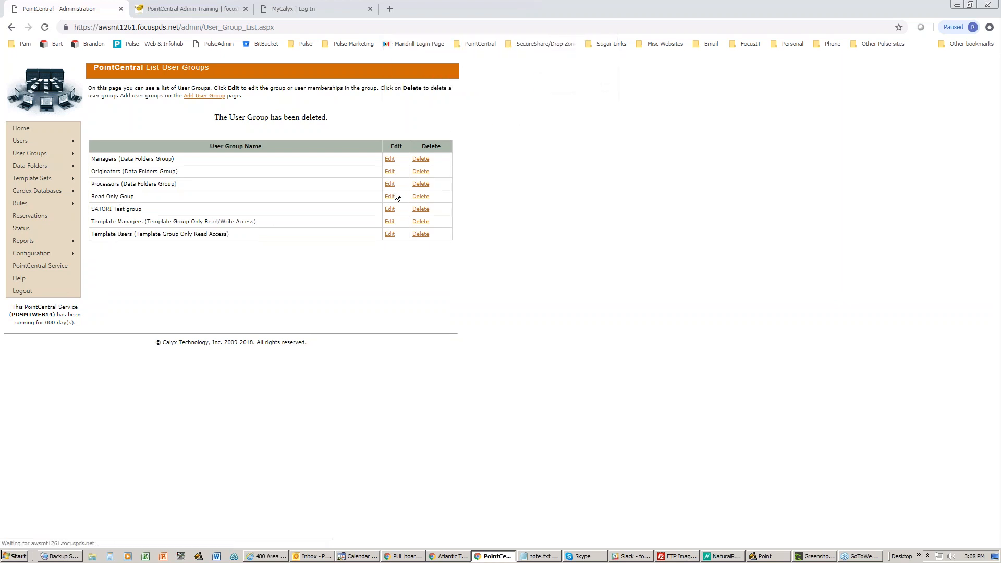
left_click(421, 208)
left_click(554, 89)
left_click(421, 209)
left_click(554, 92)
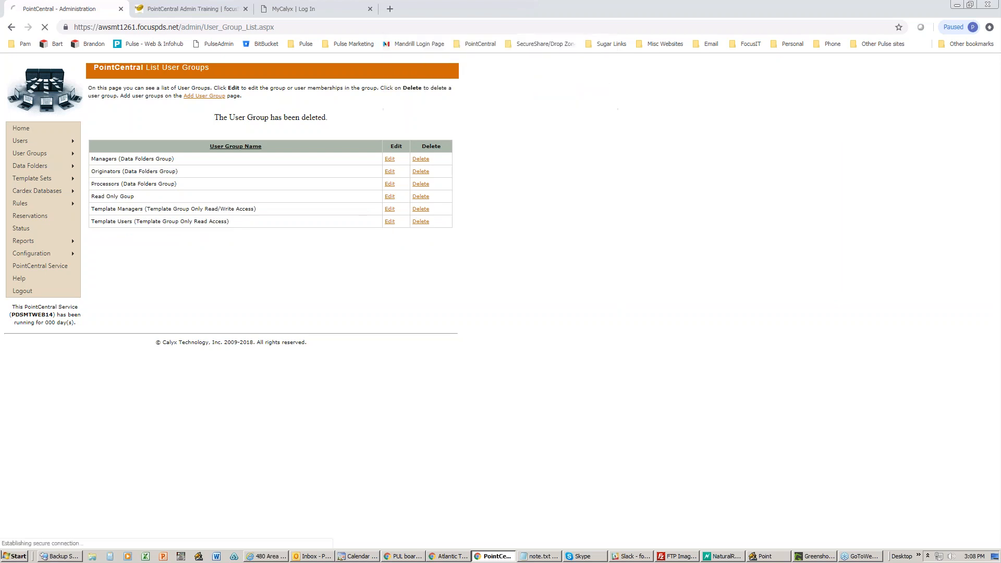
left_click(415, 210)
left_click(549, 93)
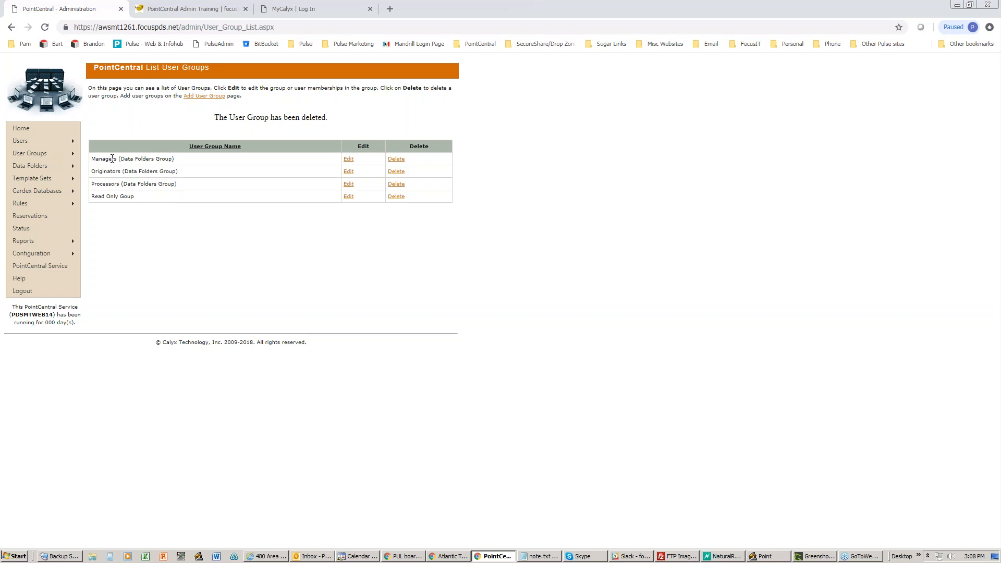
- Rename the Originators group to 'Assigned Loans only (Data Folders Group)', save, and return to the group list
left_click_drag(184, 174, 93, 178)
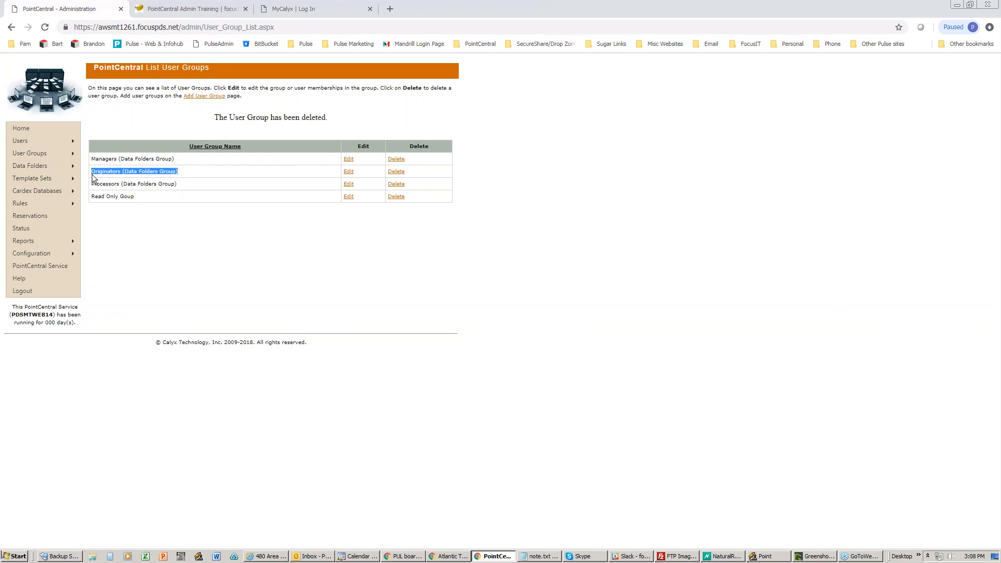
left_click_drag(180, 187, 93, 184)
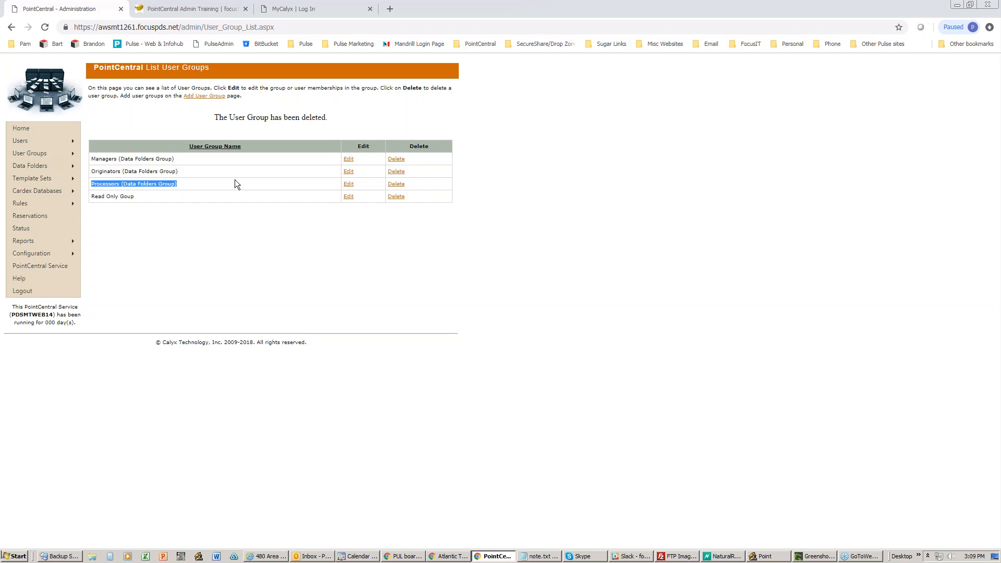
left_click(196, 173)
left_click(348, 171)
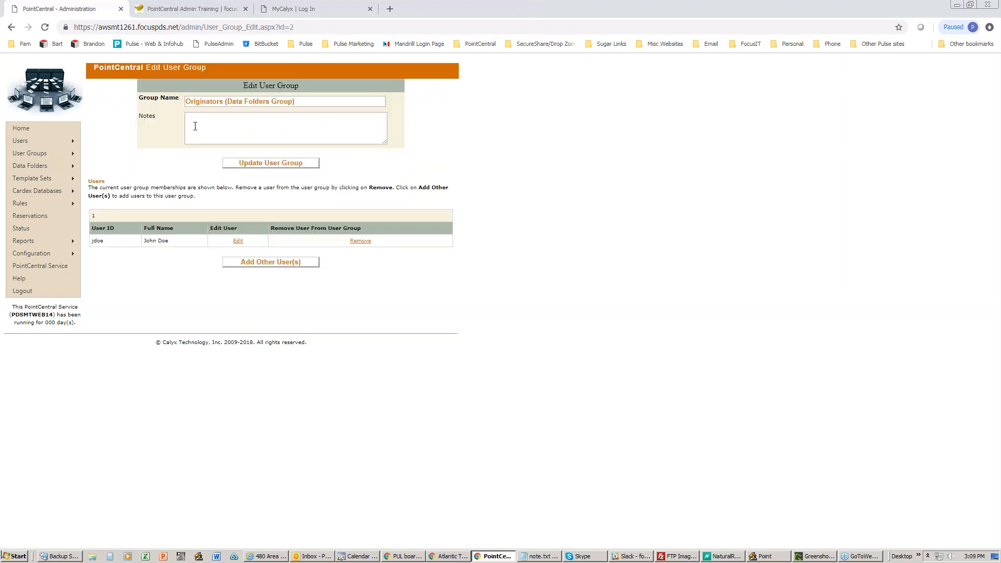
left_click_drag(226, 101, 178, 103)
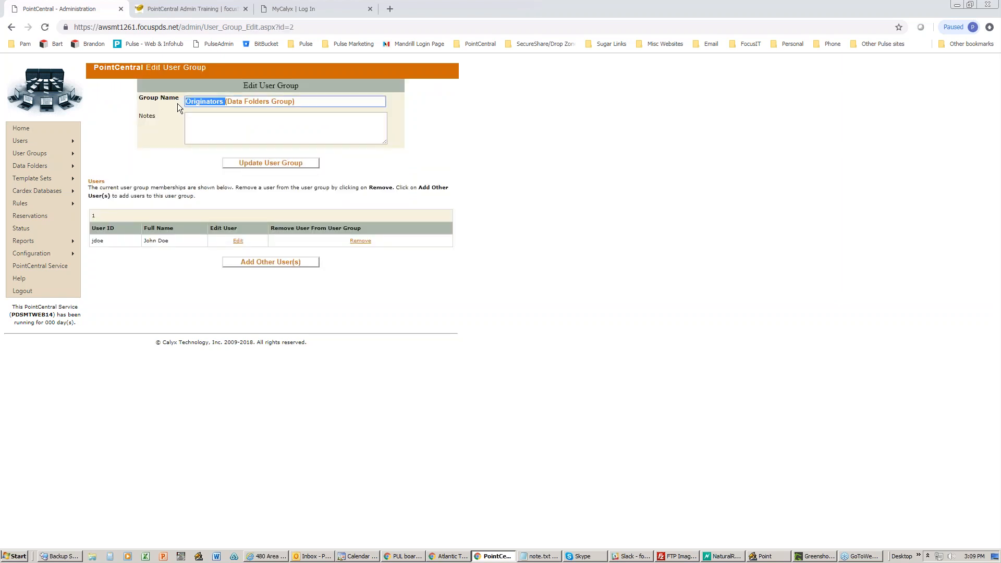
type("Assigned Loans only")
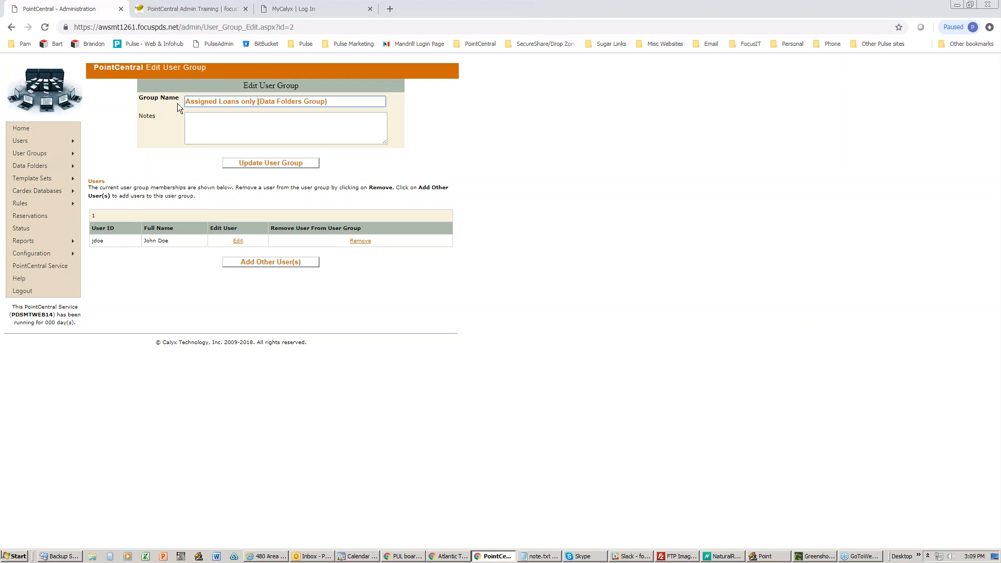
left_click(243, 162)
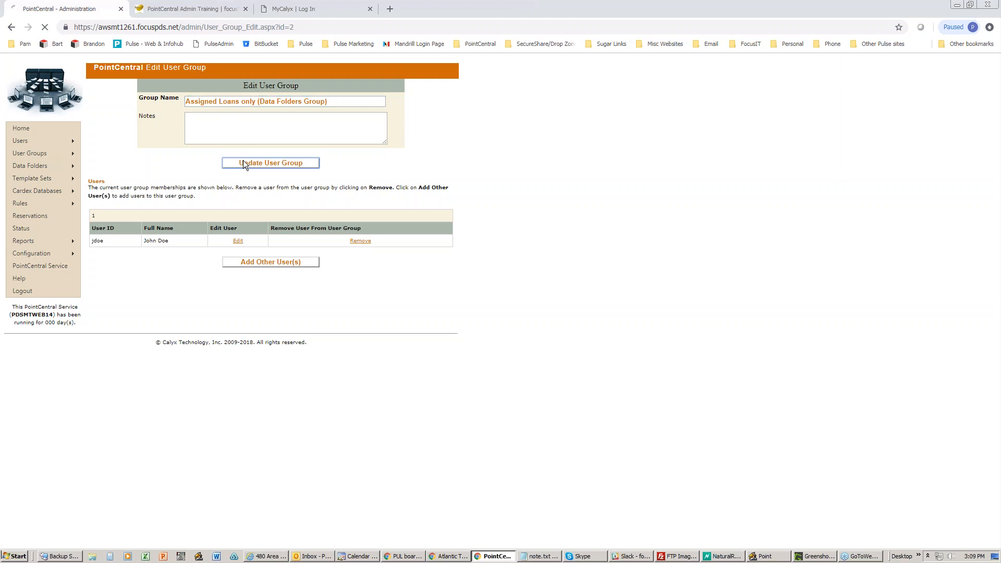
mouse_move(78, 156)
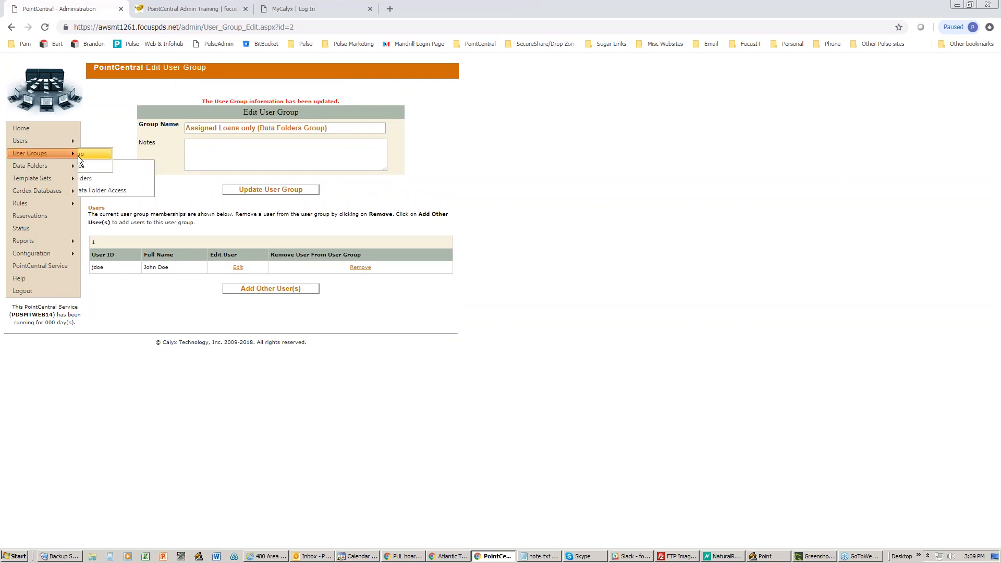
left_click(105, 163)
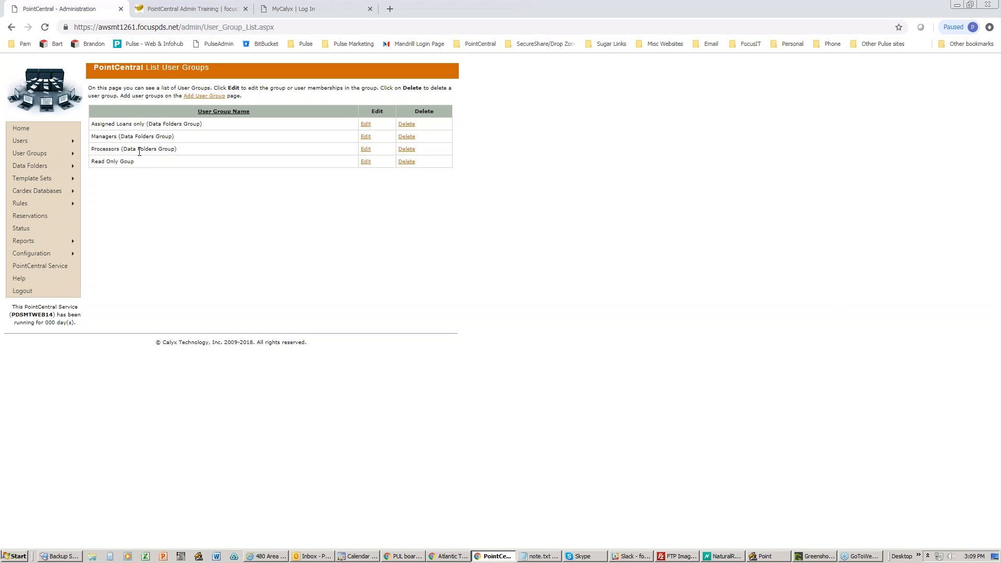
- Open the Add User Group page from the User Groups flyout, with Group Name left empty
mouse_move(55, 169)
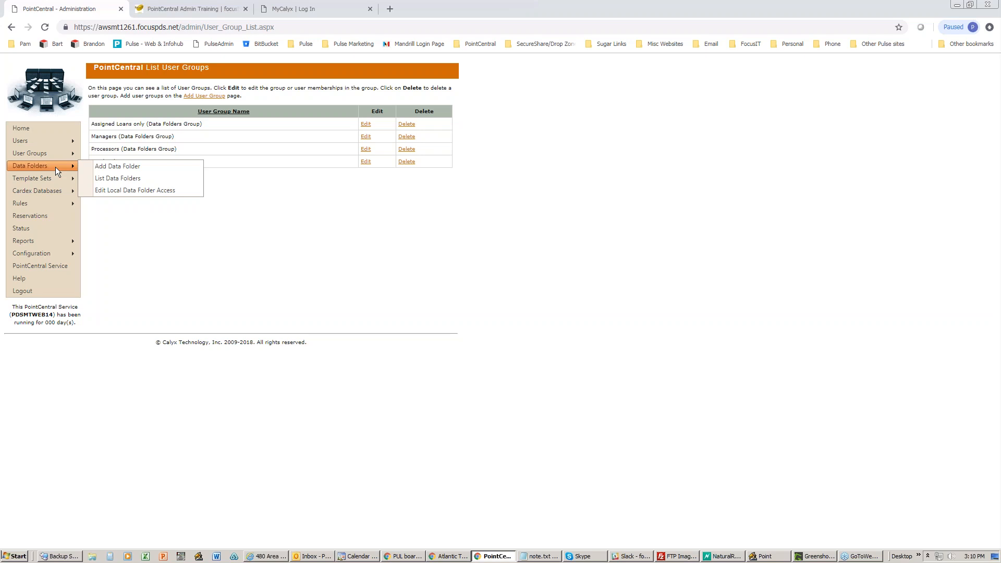
mouse_move(49, 143)
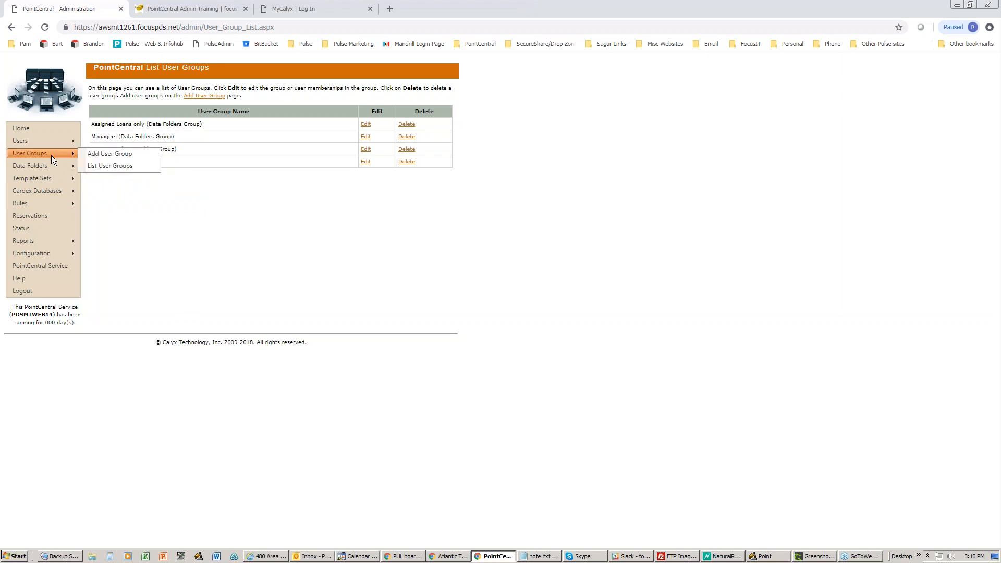
left_click(111, 154)
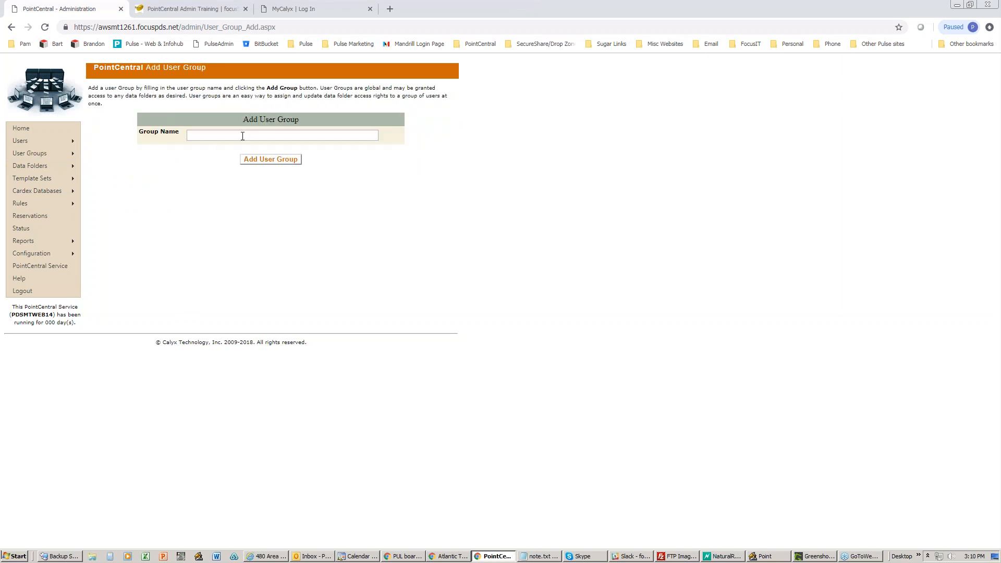
mouse_move(75, 154)
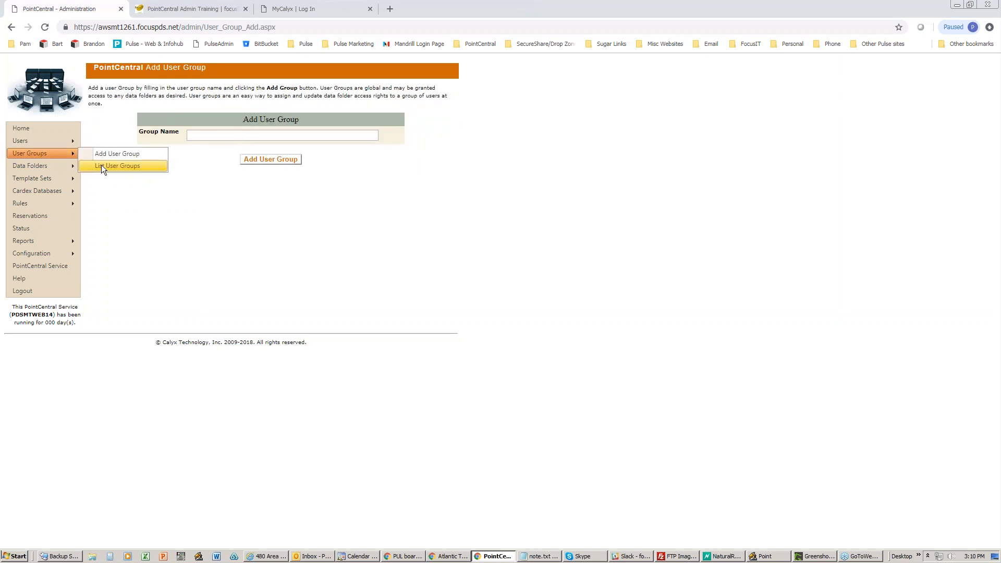
- View the Locked Out Users page, which lists none, then bring up Point's Loan Search Results
left_click(101, 166)
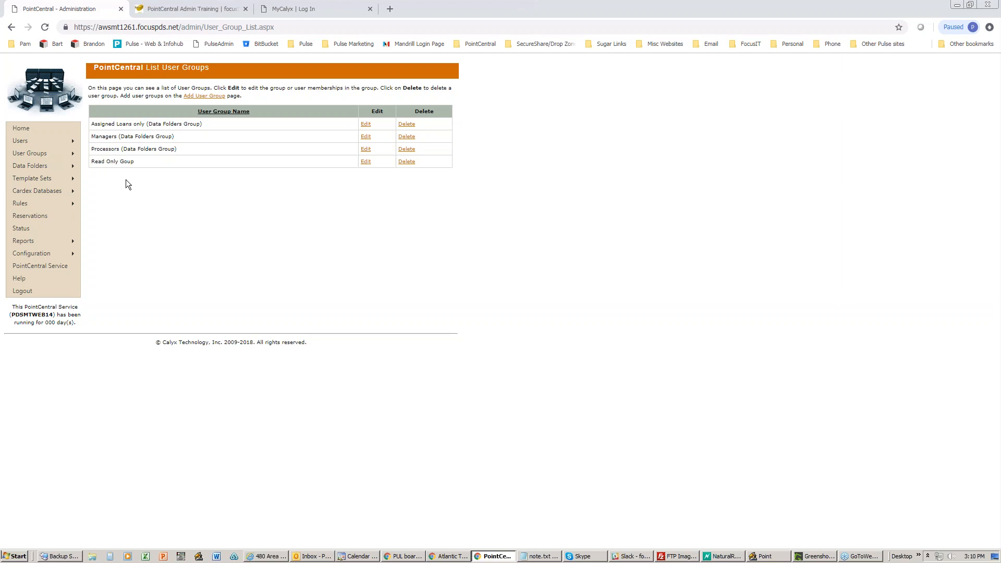
mouse_move(61, 142)
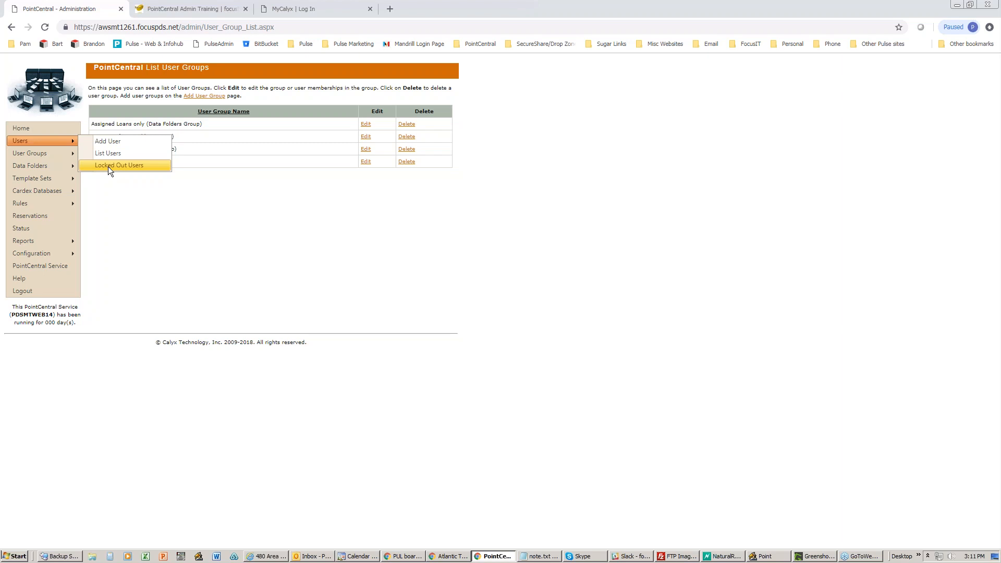
left_click(121, 166)
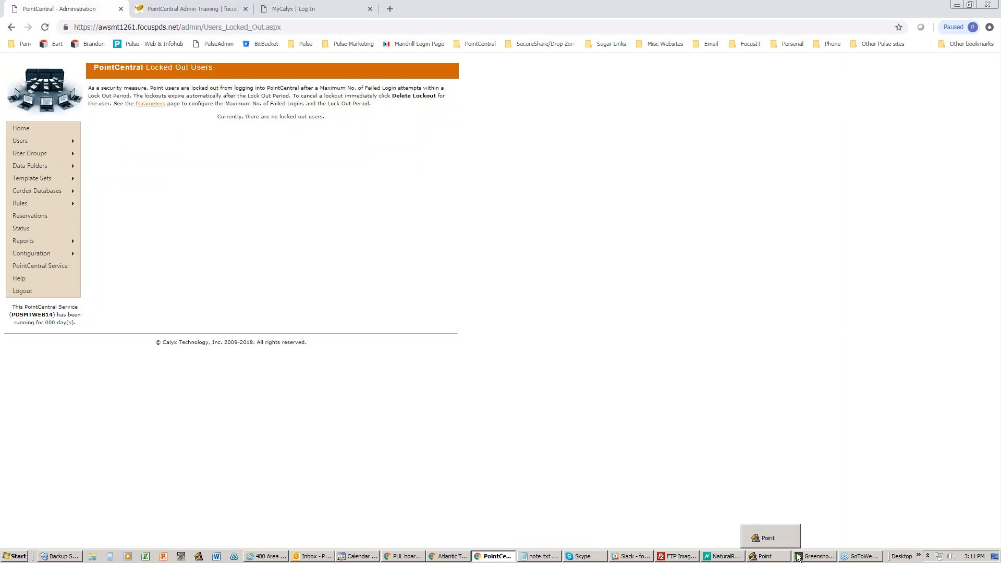
left_click(766, 557)
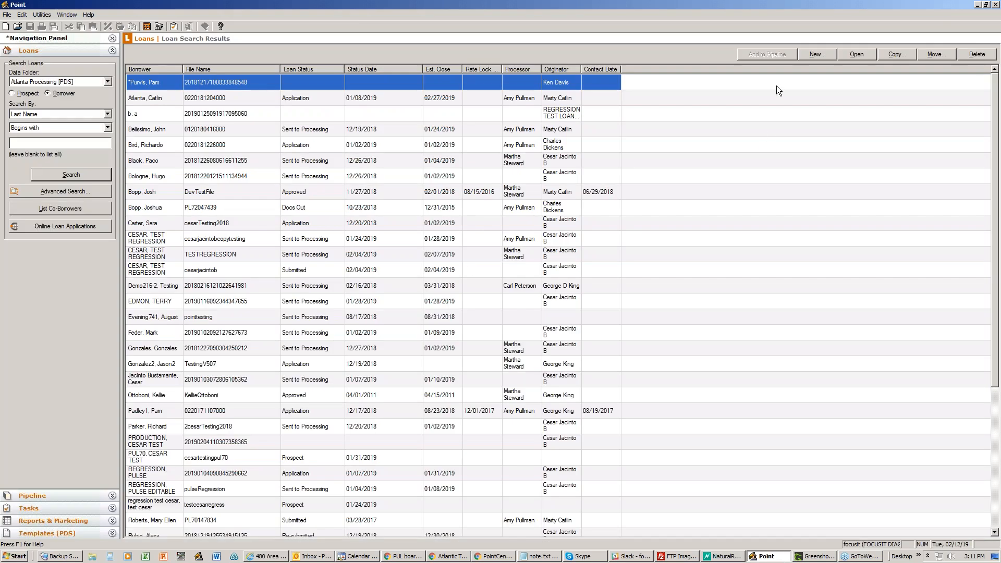
- Open a borrower's loan file from Point's search results, close it, and minimize Point
left_click(173, 131)
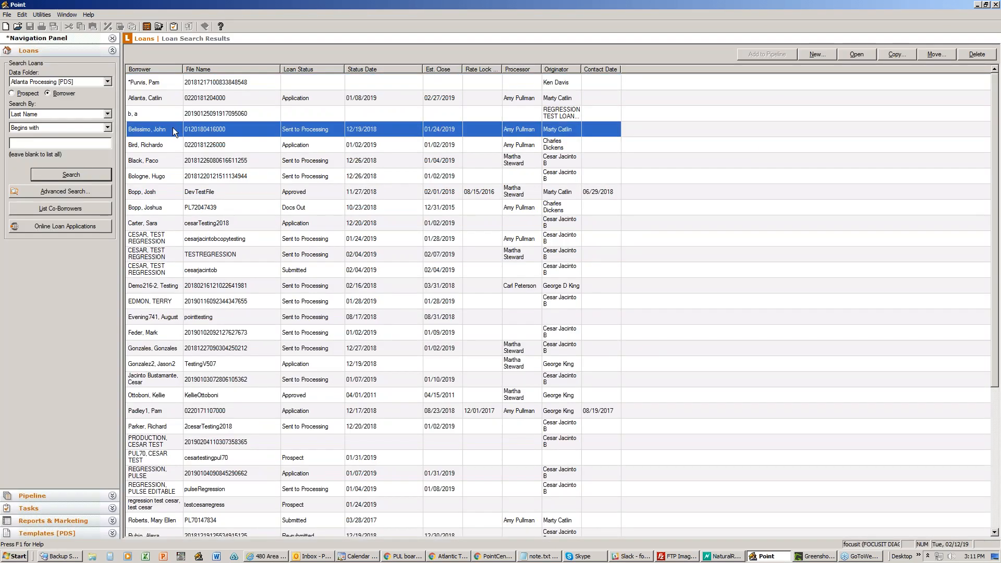
double_click(174, 128)
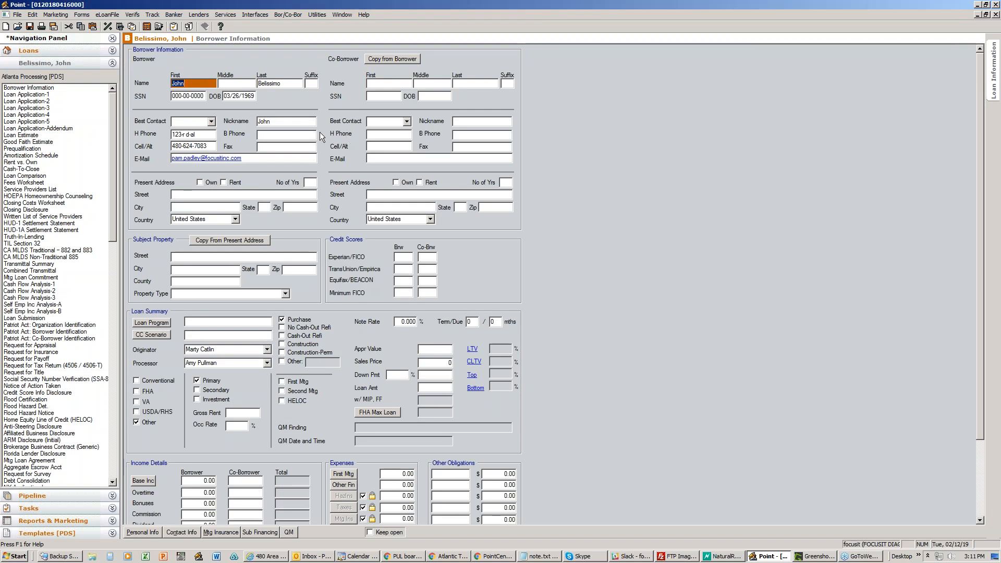
left_click(996, 14)
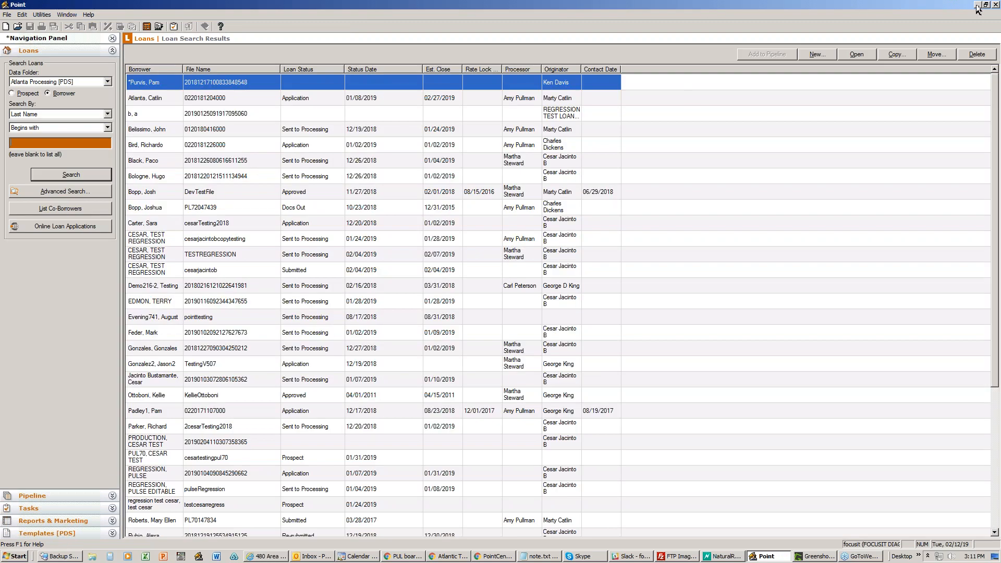
left_click(978, 5)
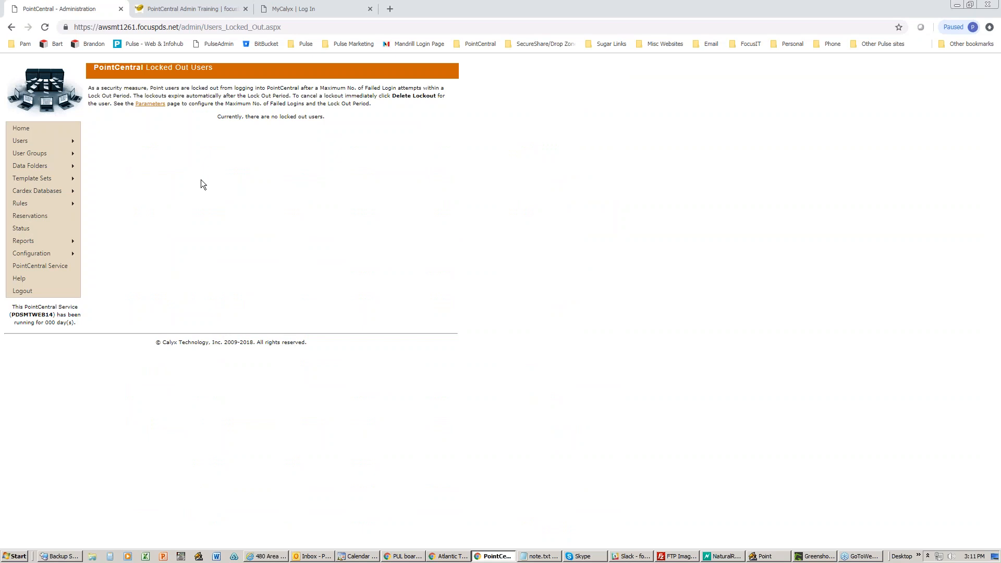
left_click(768, 557)
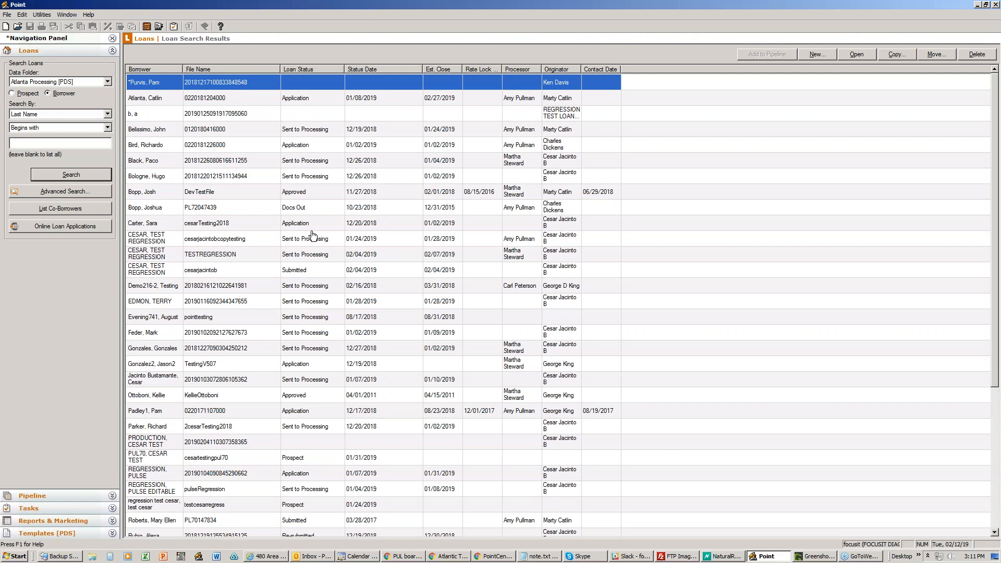
left_click(978, 5)
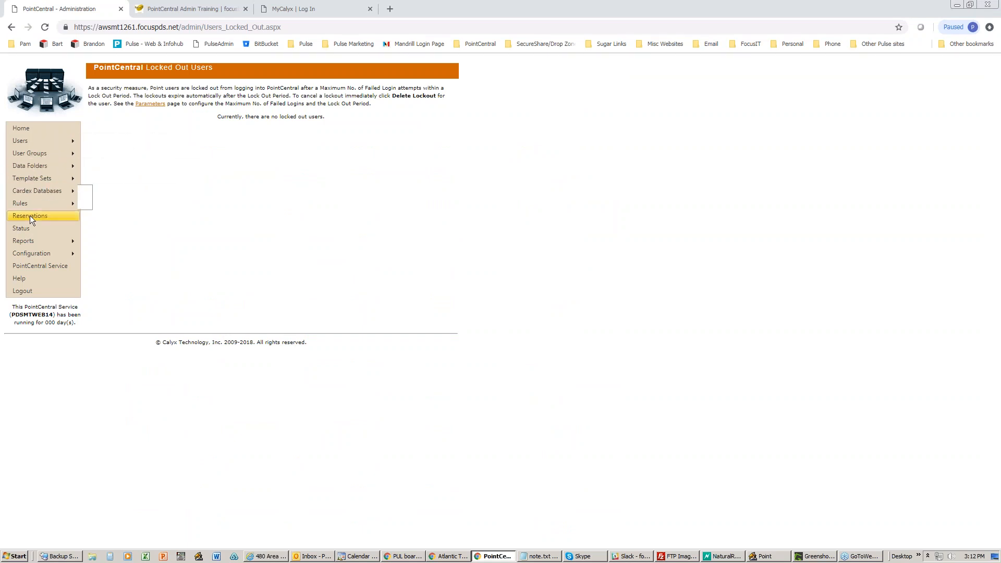
- Check the Reservations page, which has no reservations, then return to Locked Out Users
left_click(65, 216)
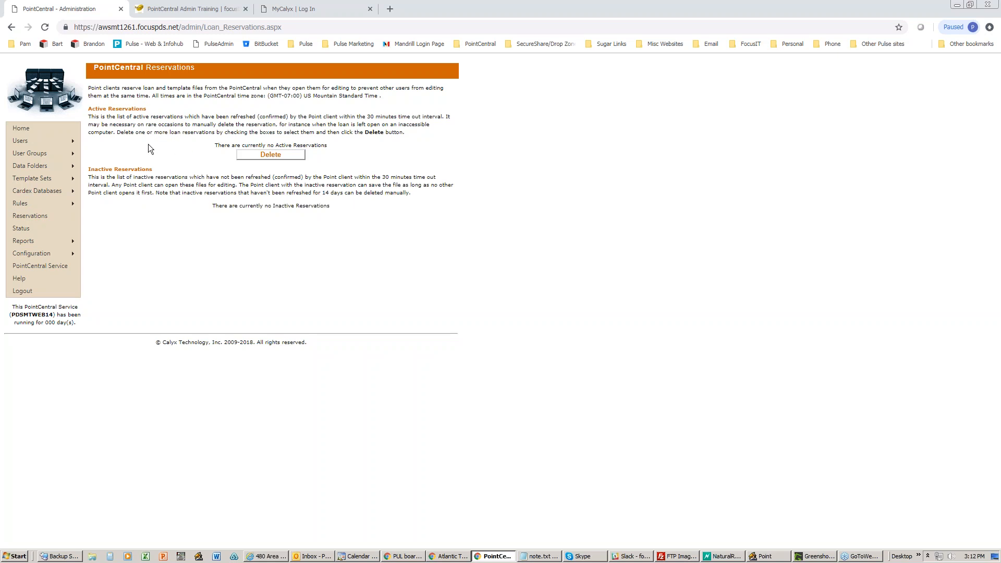
left_click(763, 556)
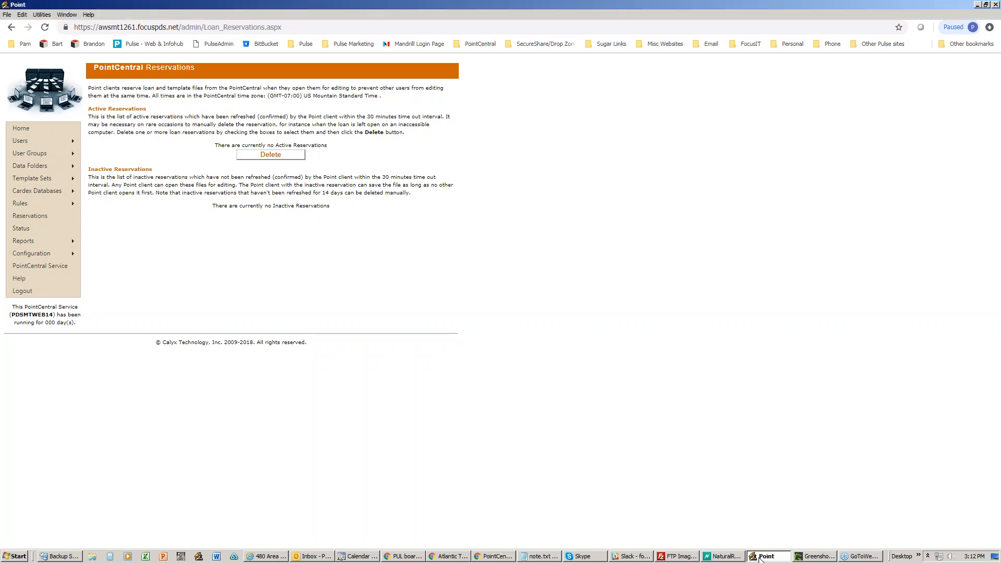
left_click(762, 556)
mouse_move(62, 141)
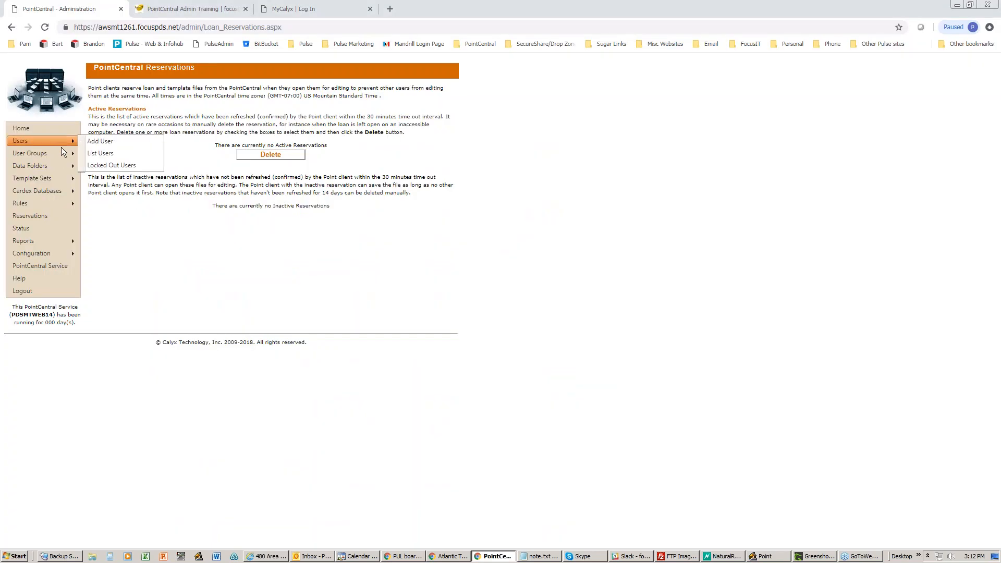
left_click(112, 165)
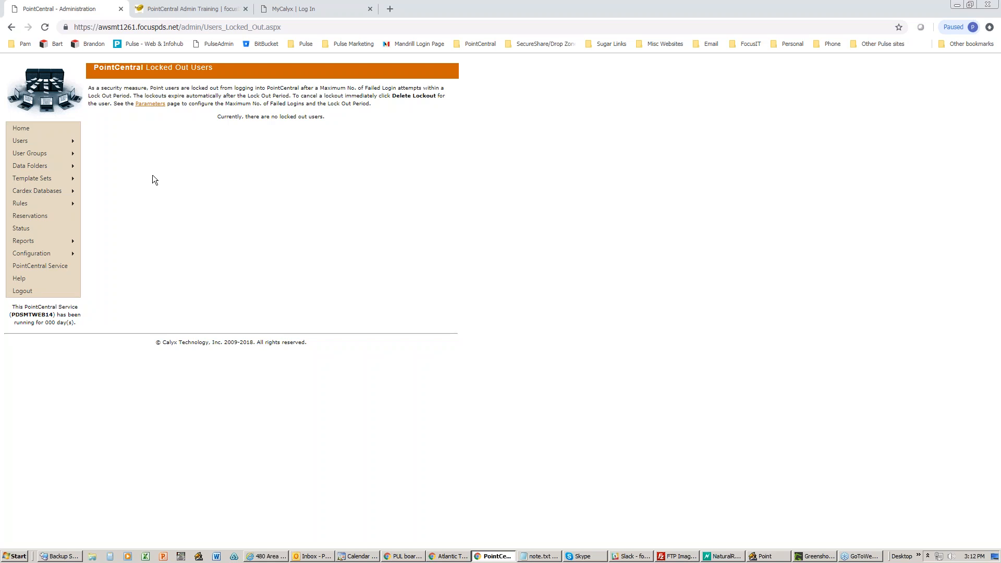
mouse_move(70, 141)
left_click(766, 557)
- Open List Users, view one user's edit page, then open the blank Add User form
mouse_move(73, 140)
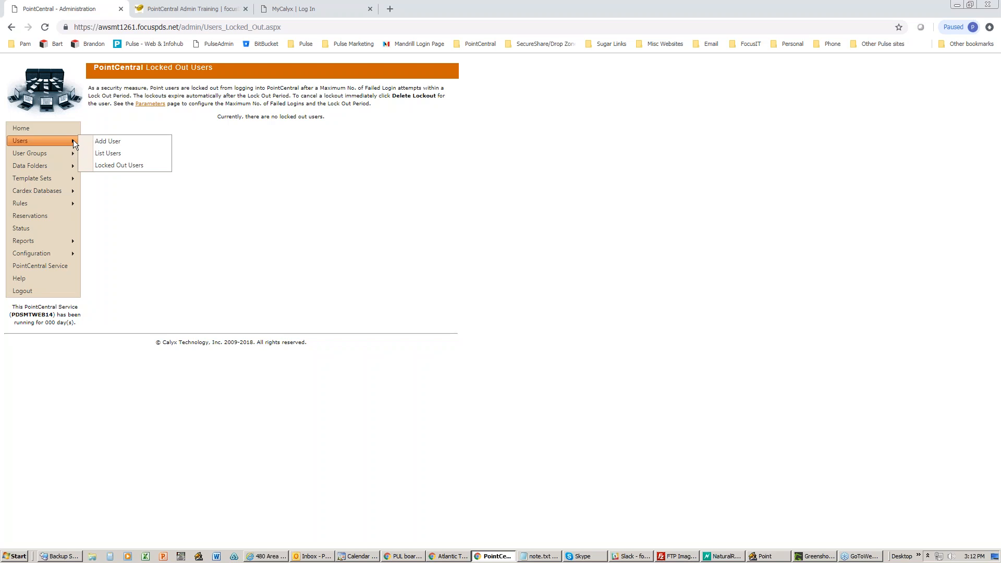
left_click(129, 153)
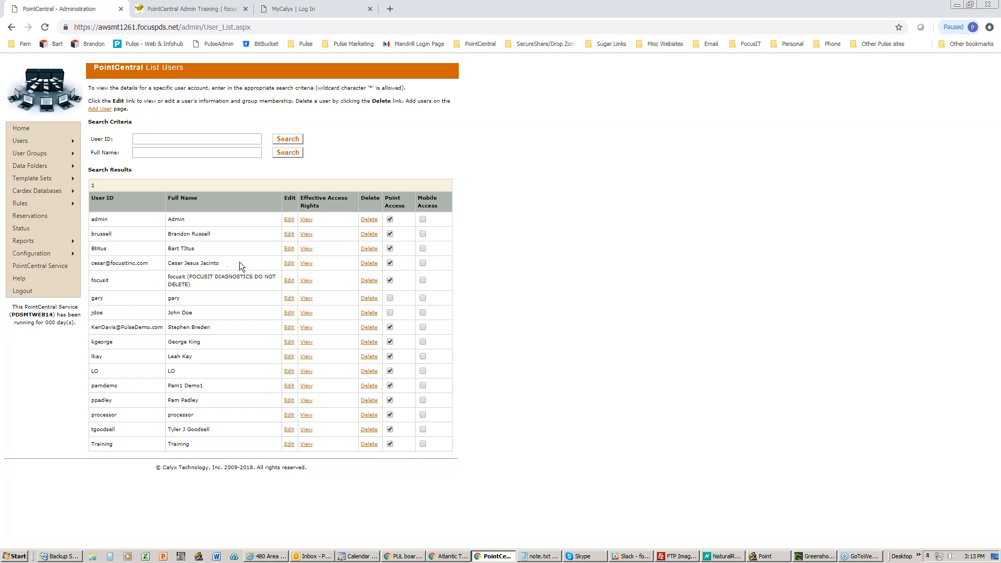
left_click(291, 264)
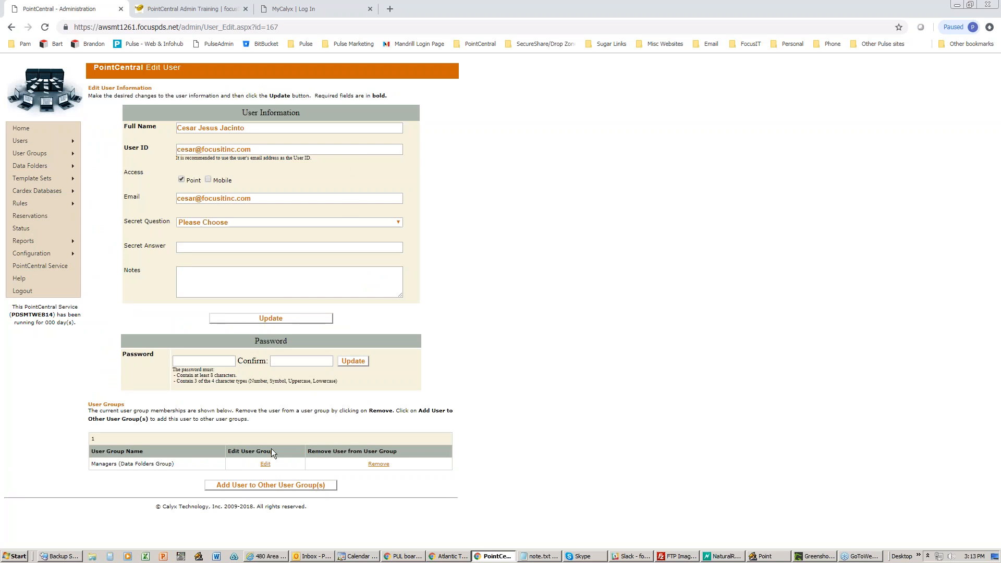
mouse_move(64, 141)
left_click(103, 141)
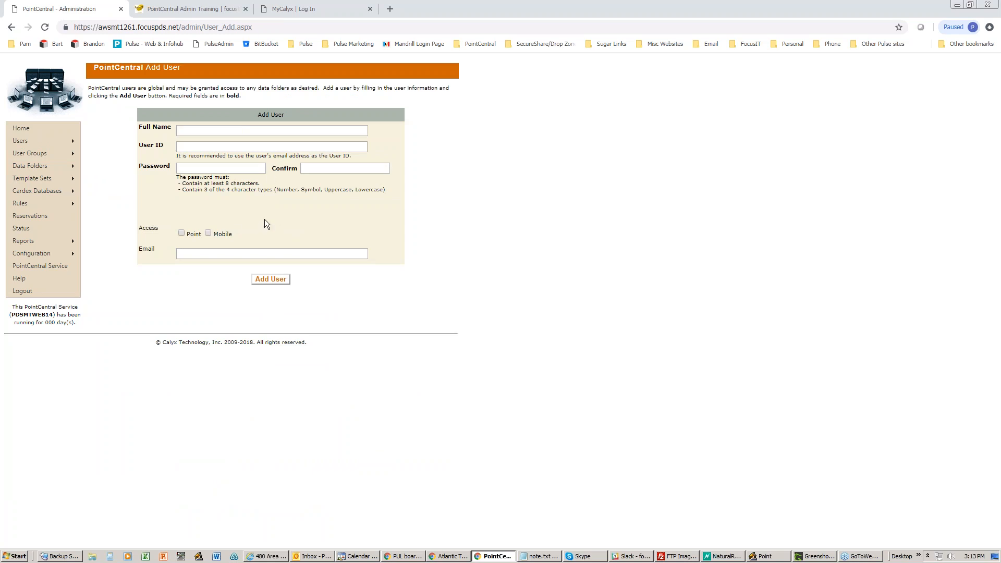
- Enter the new user's full name and an e-mail-style User ID on the Add User form
left_click(186, 130)
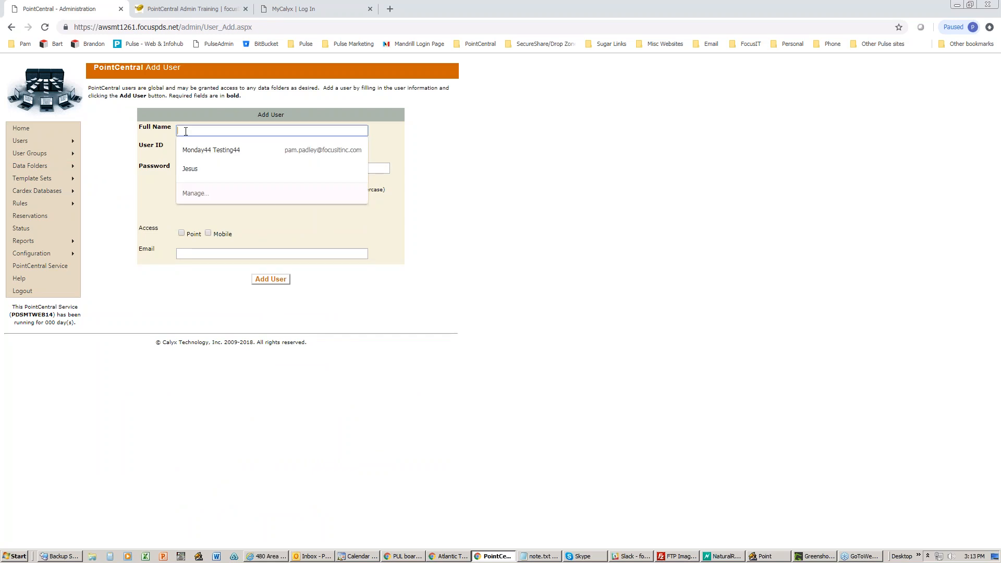
type("De")
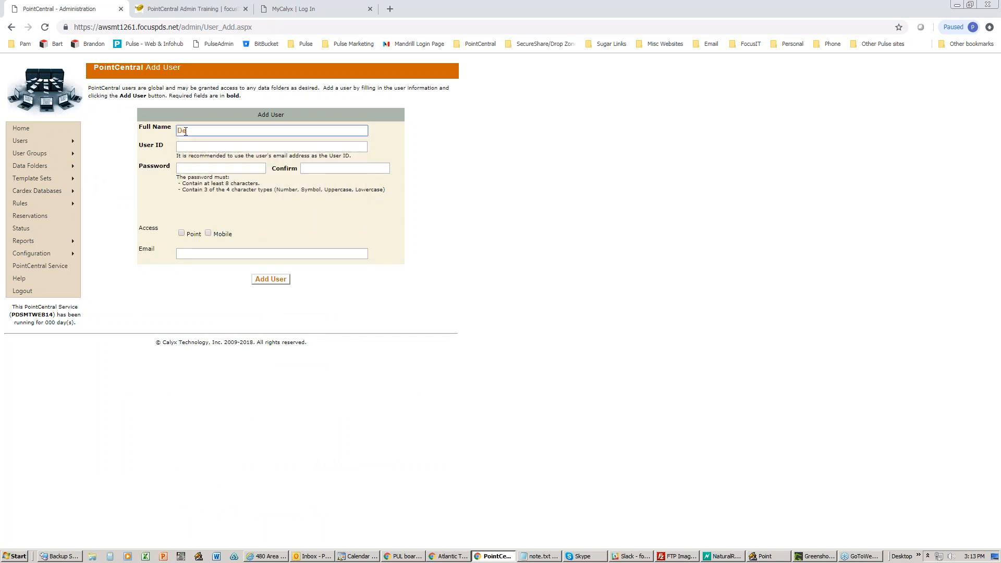
type("mo")
type("o TE")
type("st")
key("Tab")
type("demotest@test.com")
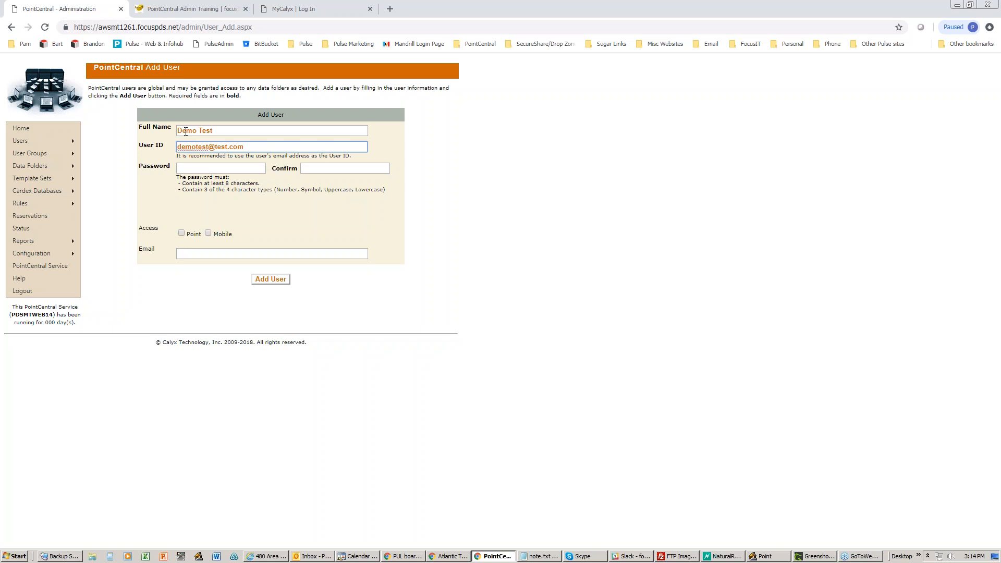
left_click(205, 166)
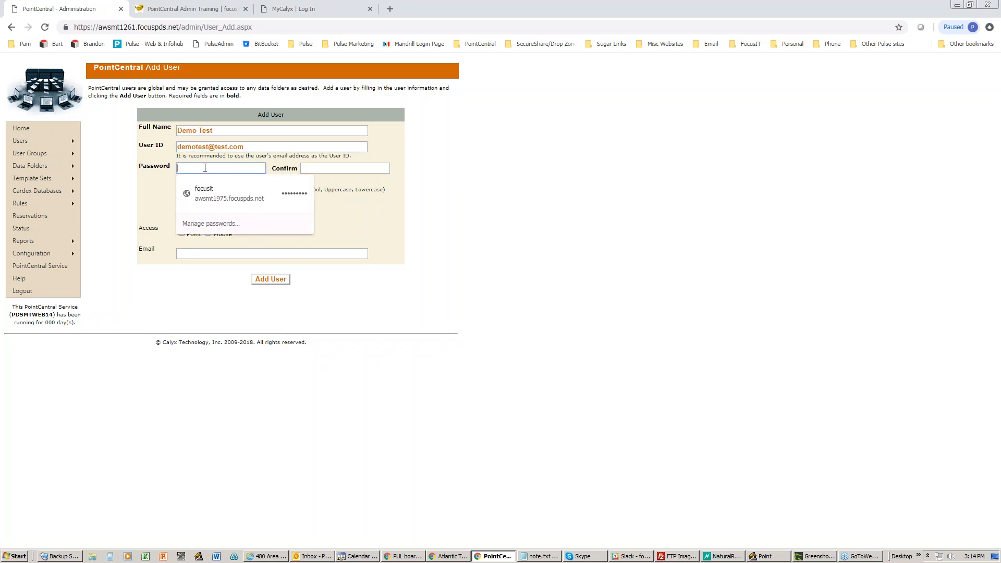
left_click(327, 200)
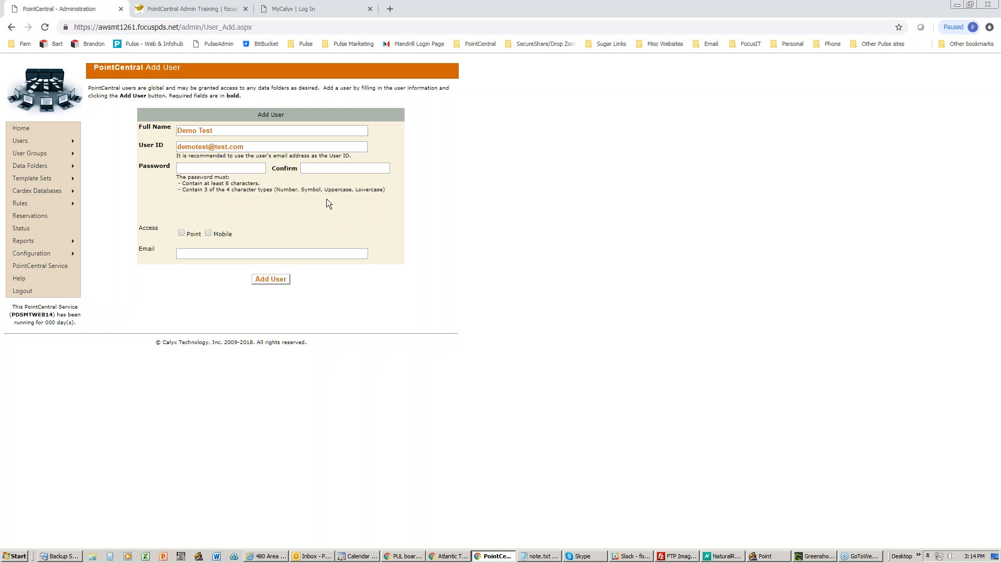
left_click(208, 170)
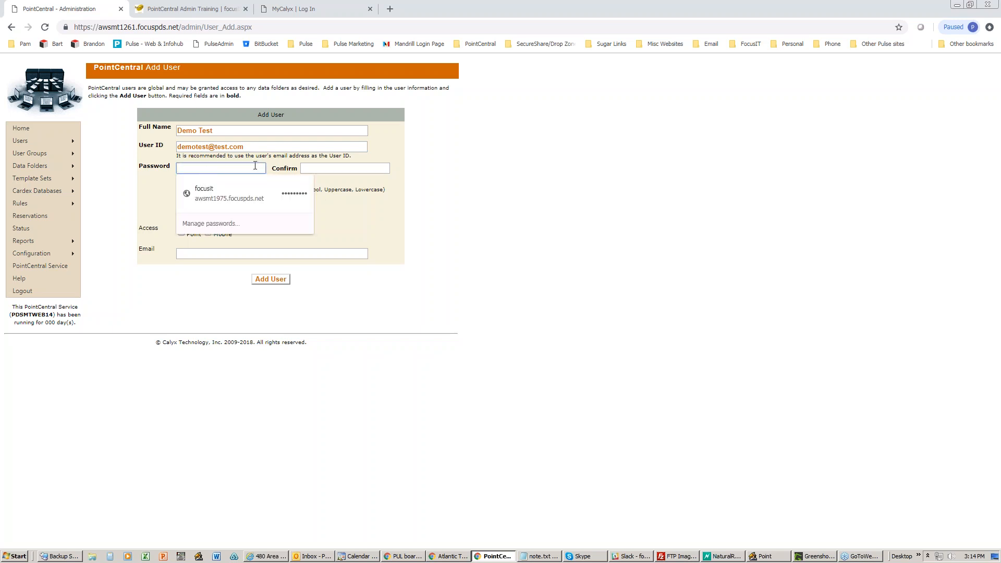
left_click(292, 147)
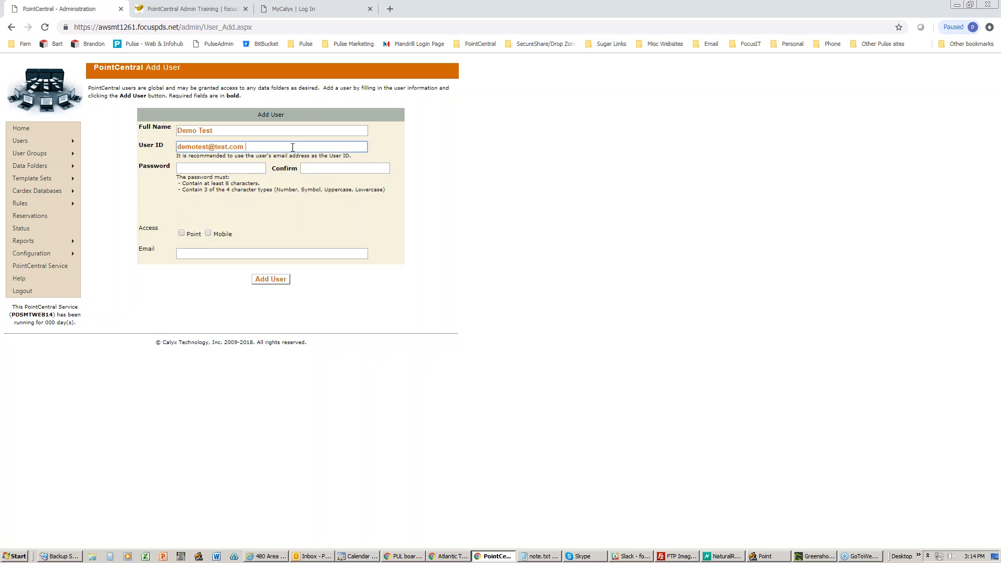
type("Password01")
left_click_drag(246, 147, 291, 147)
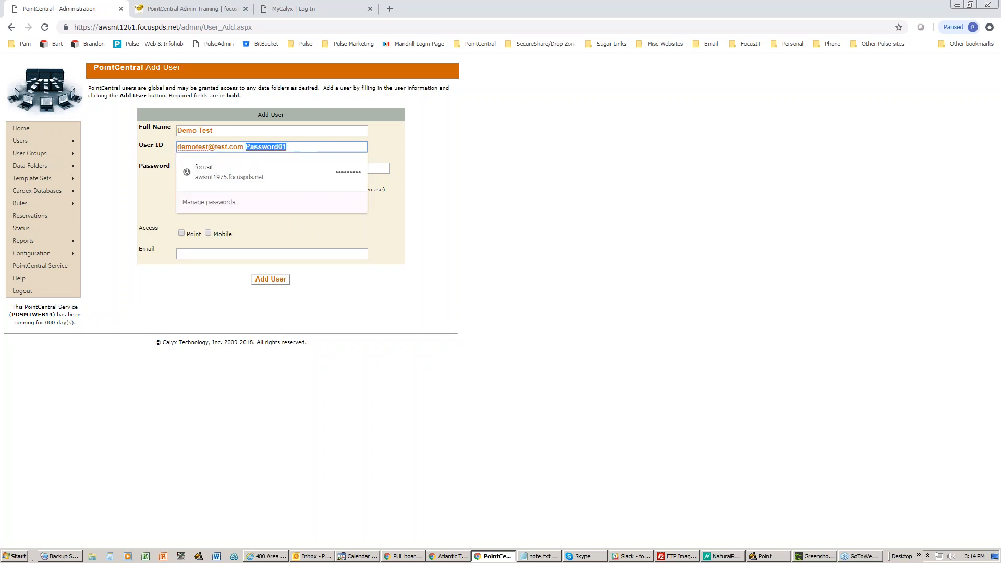
left_click(298, 146)
left_click_drag(298, 146, 246, 147)
key("ctrl+x")
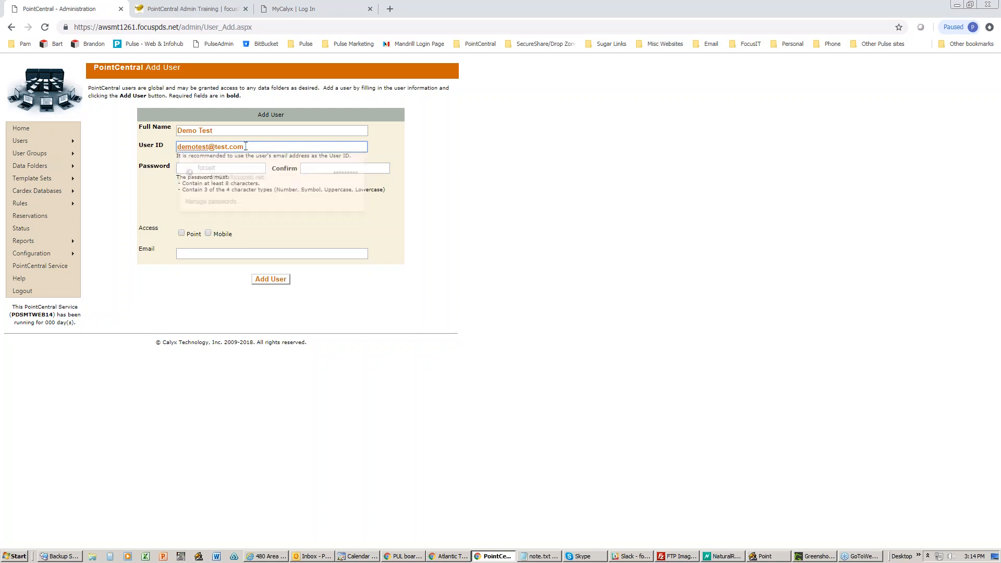
left_click(230, 167)
left_click(329, 171)
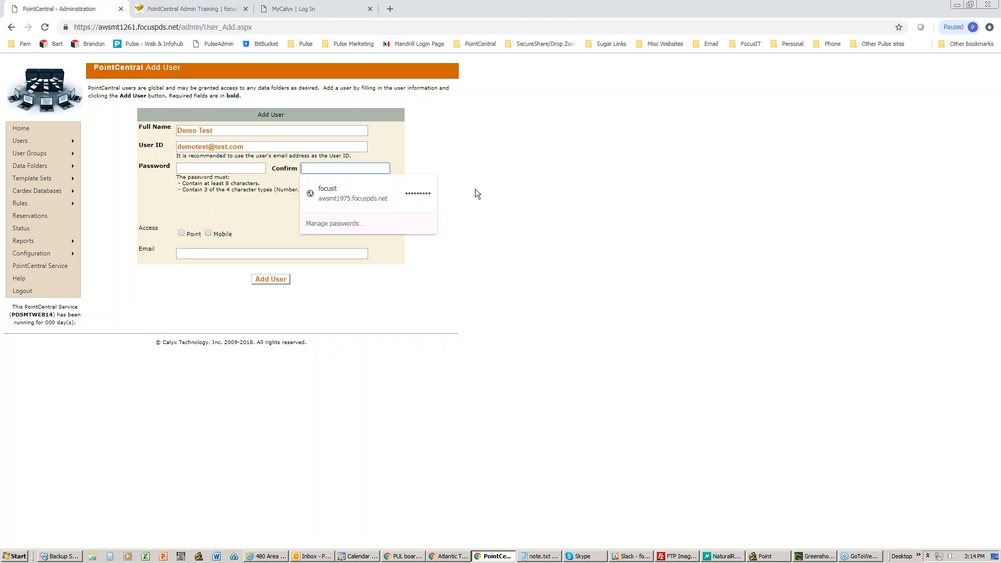
mouse_move(764, 560)
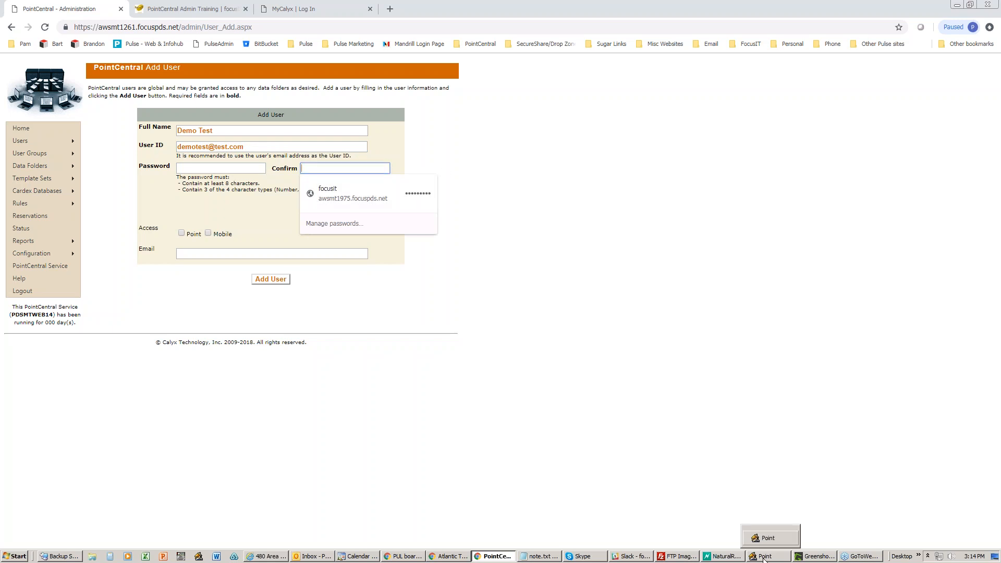
- In Point, open Change Password from the File menu, cancel it, and minimize Point to reveal the browser
left_click(764, 559)
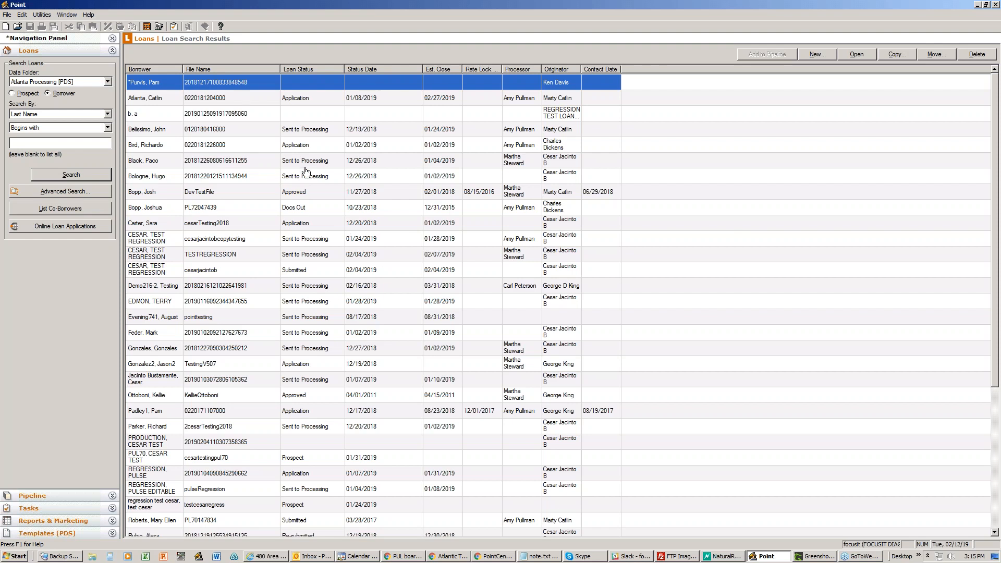
left_click(7, 15)
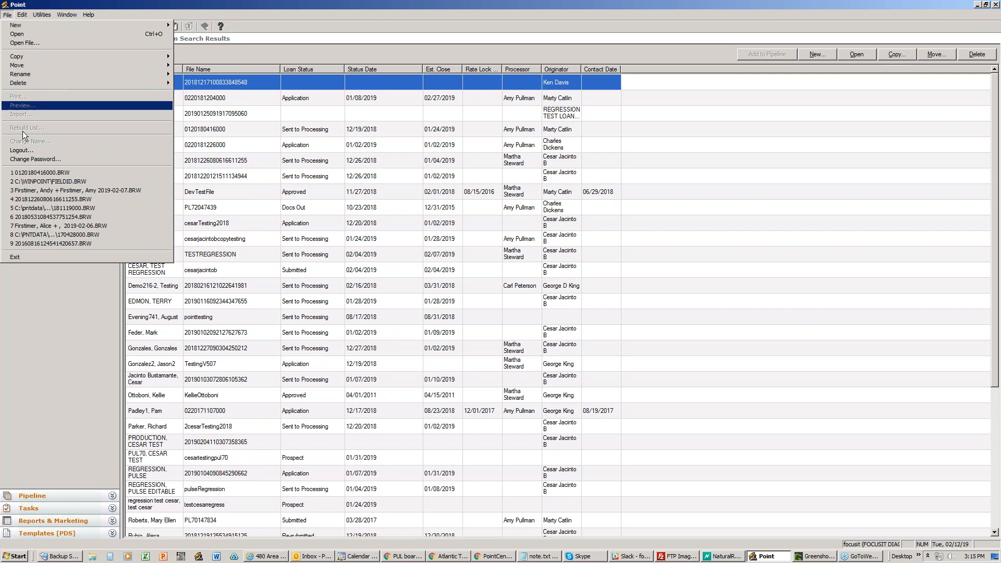
left_click(24, 158)
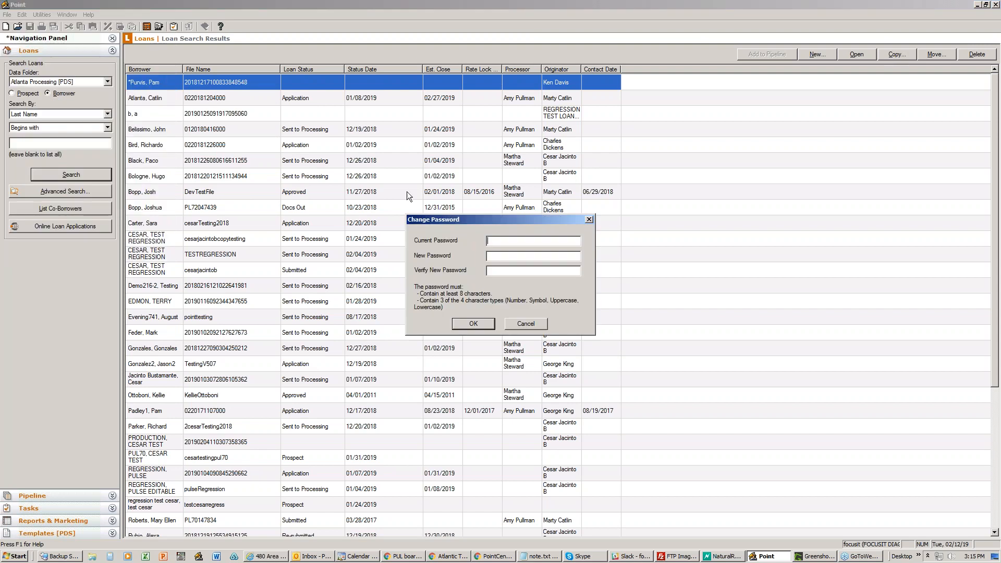
left_click_drag(493, 221, 400, 197)
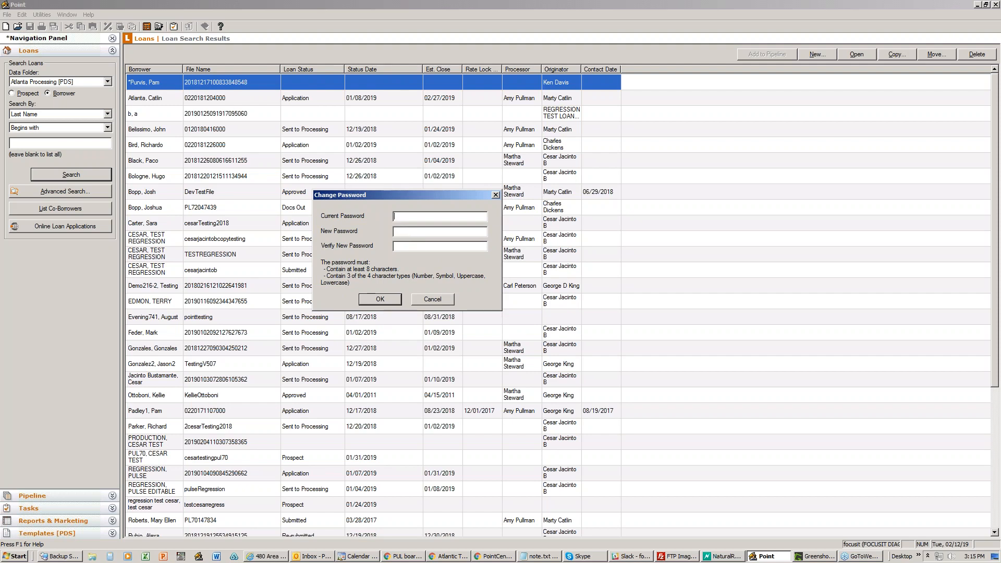
left_click(427, 302)
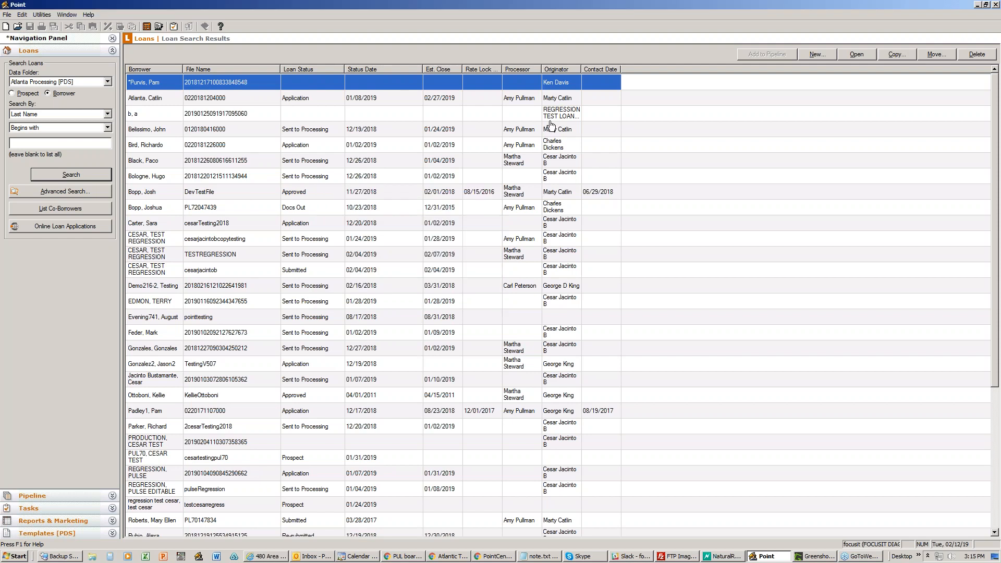
left_click(977, 5)
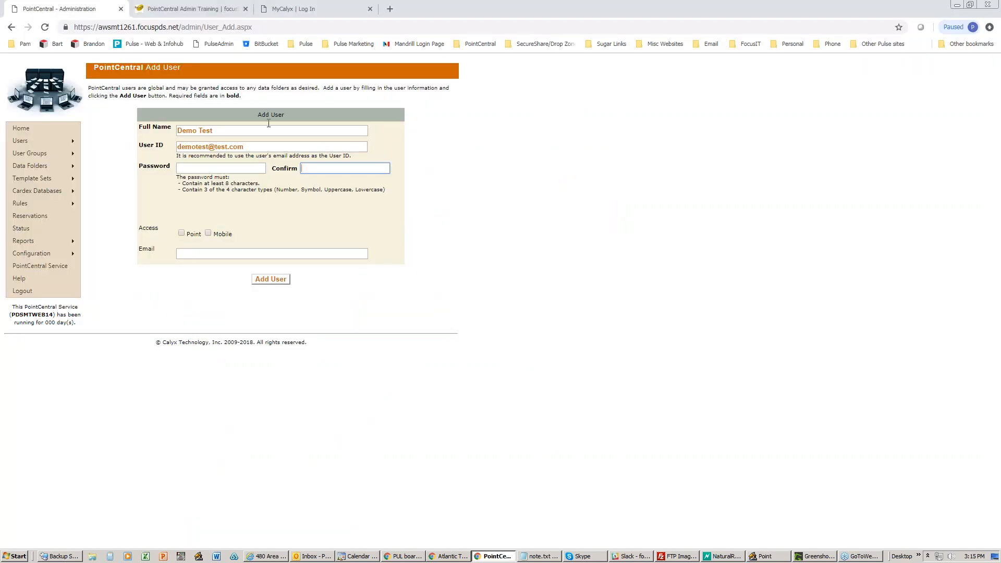
- Dismiss the saved-password suggestions and highlight the password rules text
left_click(189, 171)
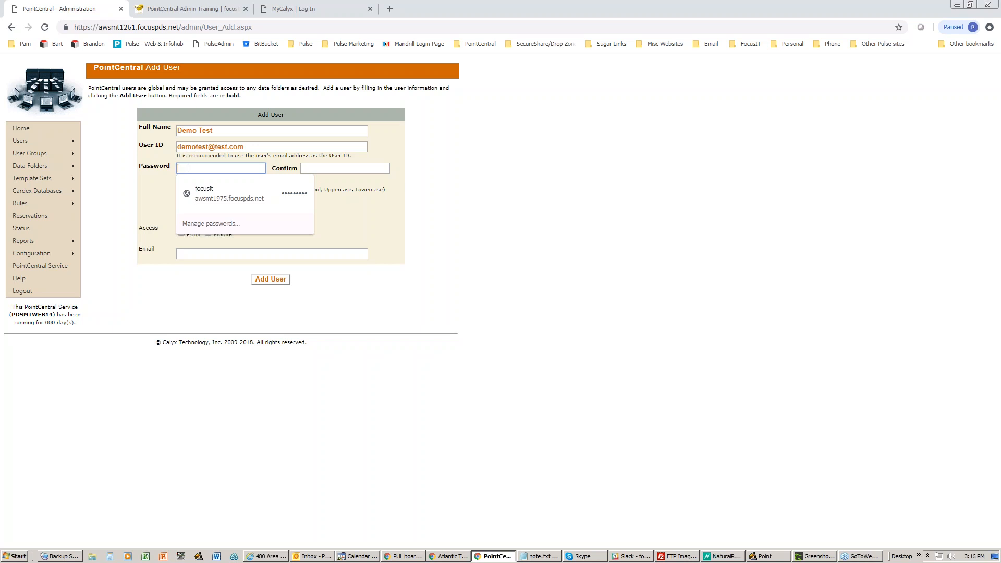
left_click(387, 212)
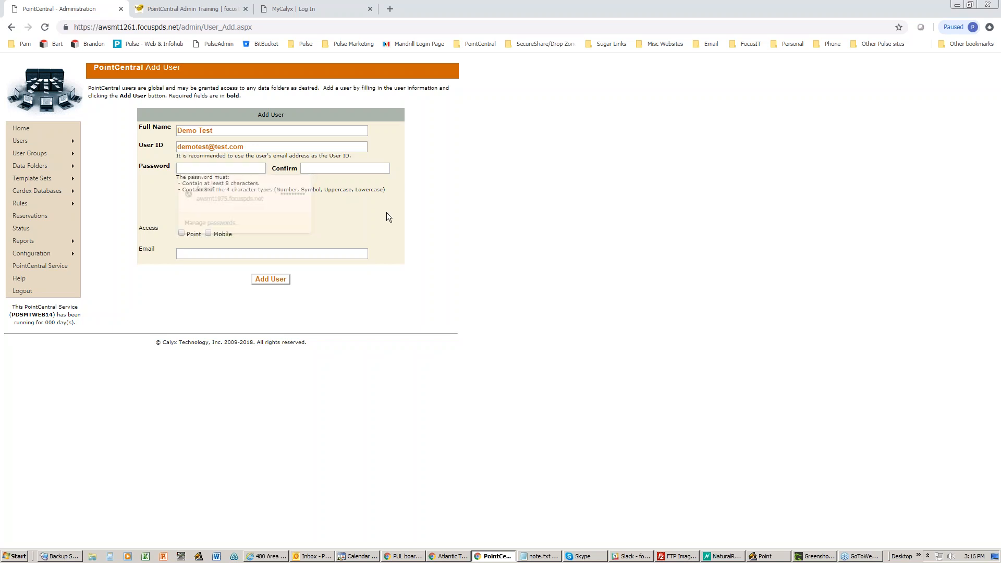
left_click_drag(389, 192, 174, 178)
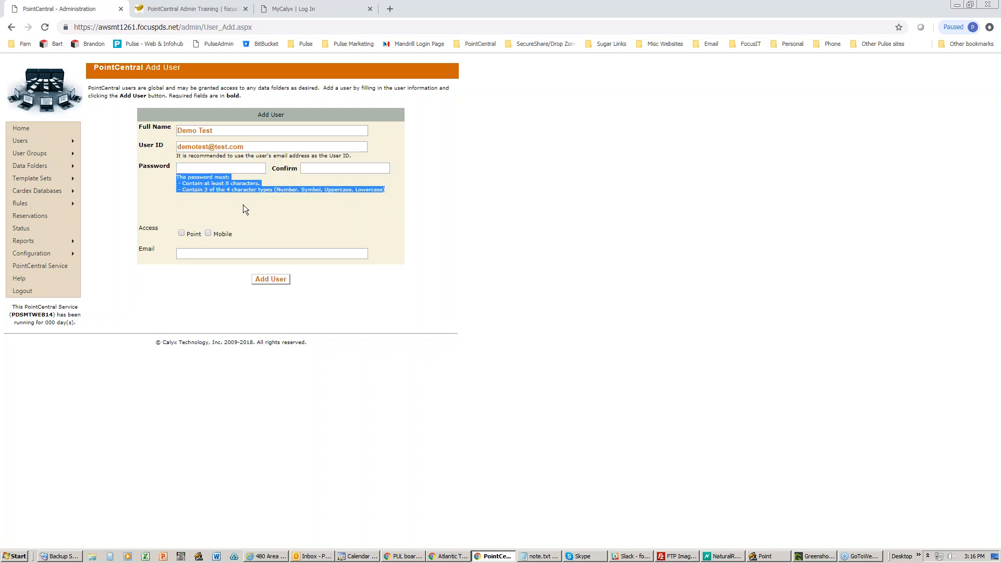
left_click(261, 211)
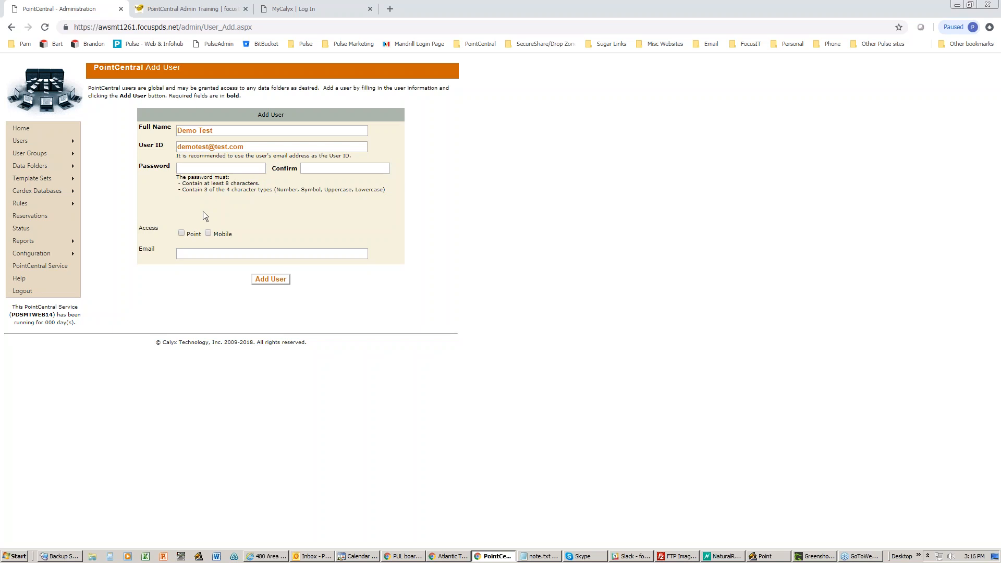
- Enter the new user's password and paste the same value into the confirmation field
left_click(190, 170)
type("••••••••")
key("ctrl+a")
key("ctrl+c")
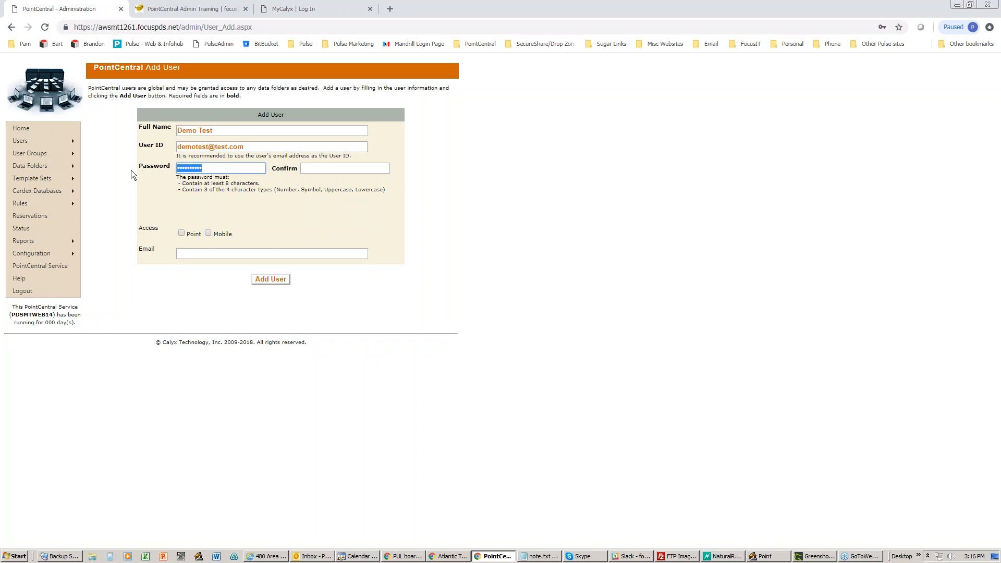
left_click(320, 169)
key("ctrl+v")
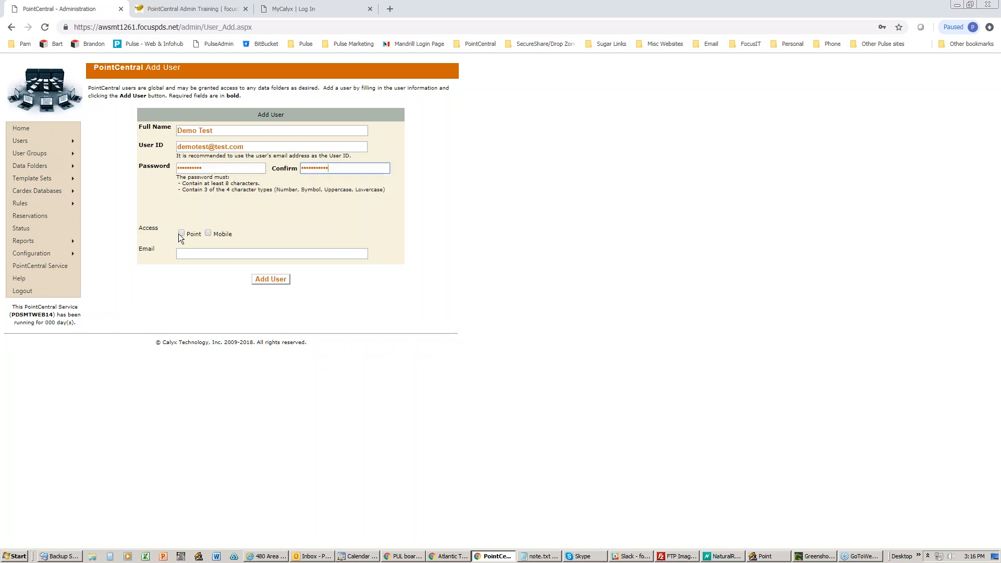
- Grant Point access, copy the User ID into Email, and submit, which triggers an Invalid Email error
left_click(181, 233)
left_click(203, 253)
left_click_drag(250, 152, 147, 155)
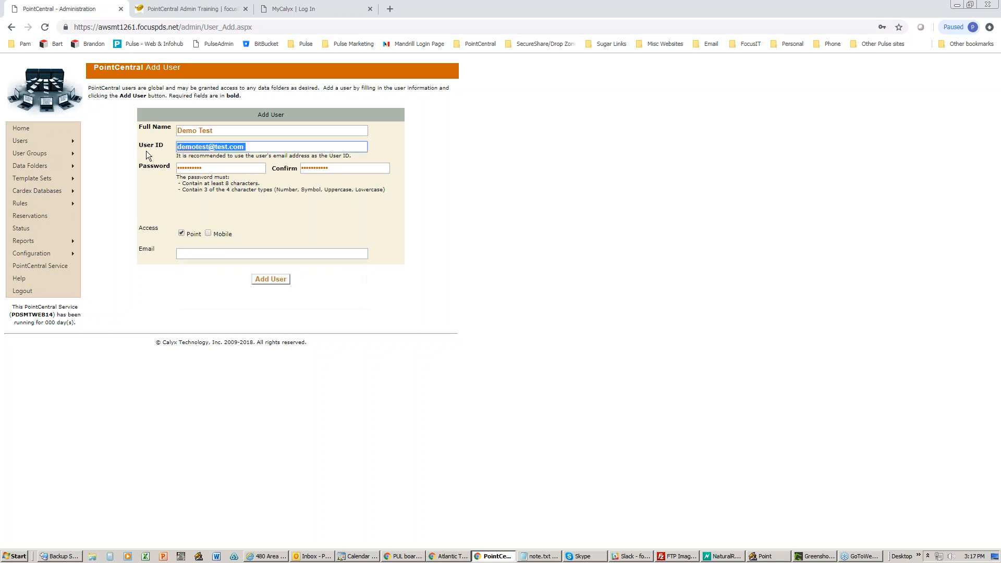
left_click(184, 252)
key("ctrl+v")
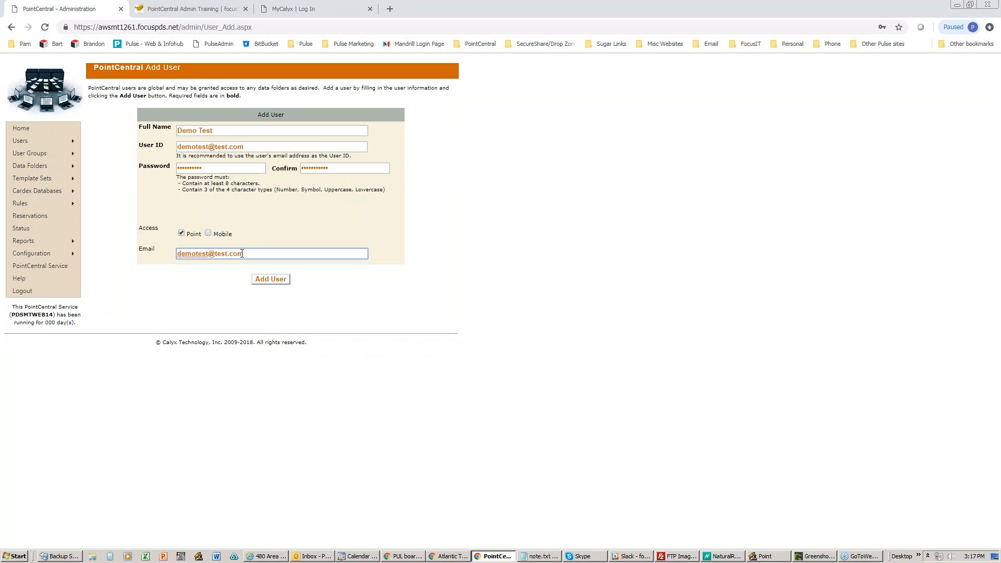
left_click(268, 281)
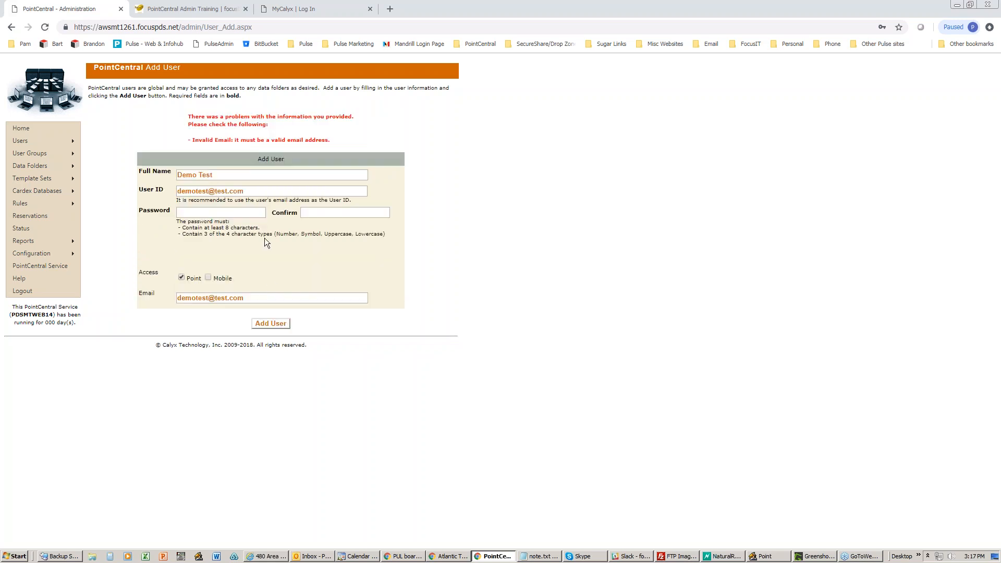
- Replace the User ID with a saved valid e-mail address from autofill
left_click(250, 191)
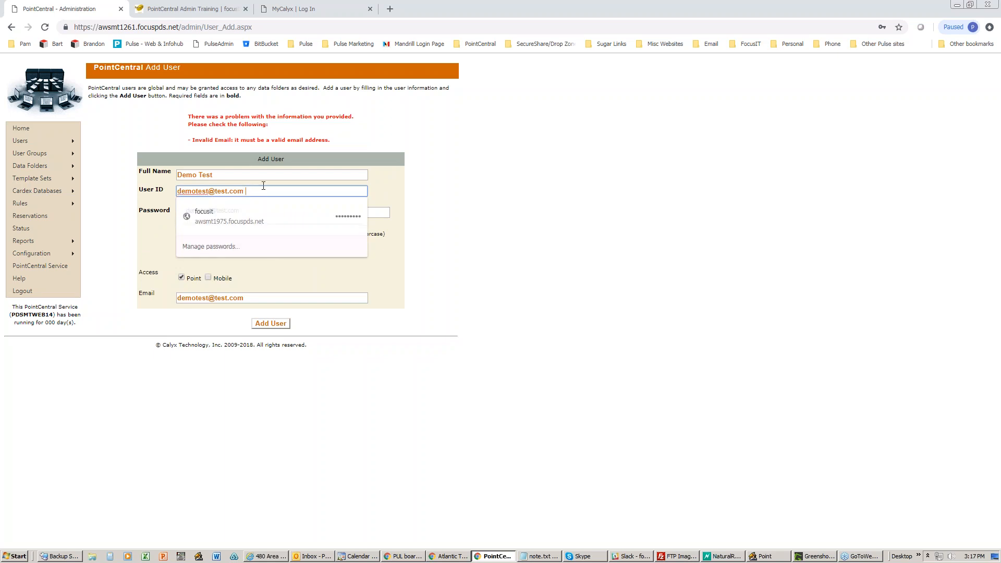
left_click(440, 246)
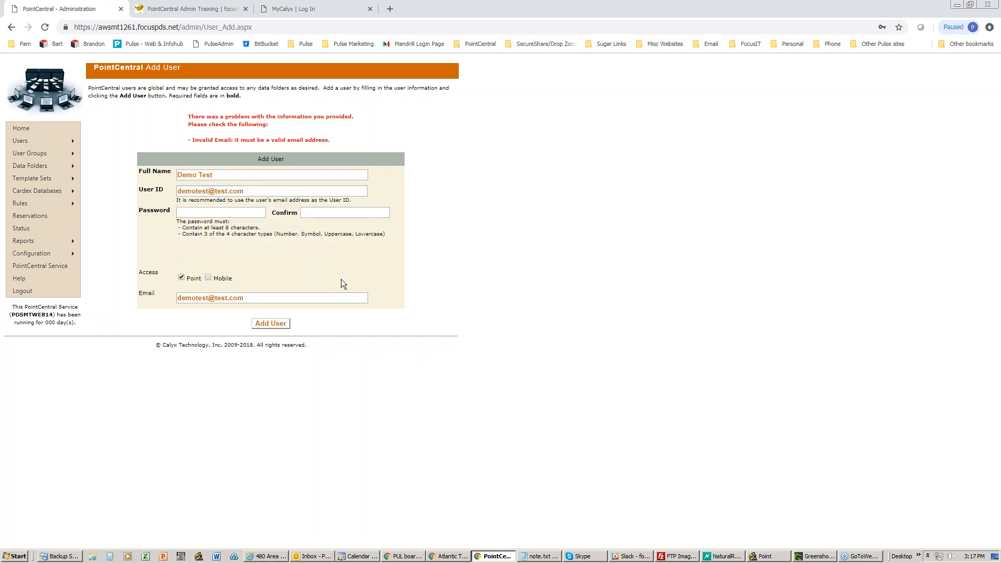
left_click(540, 556)
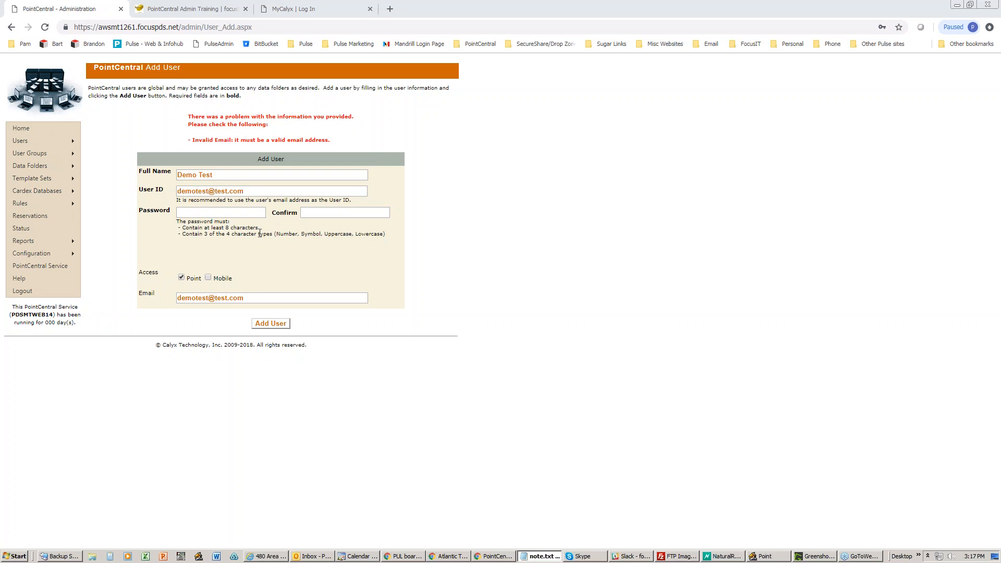
left_click(255, 192)
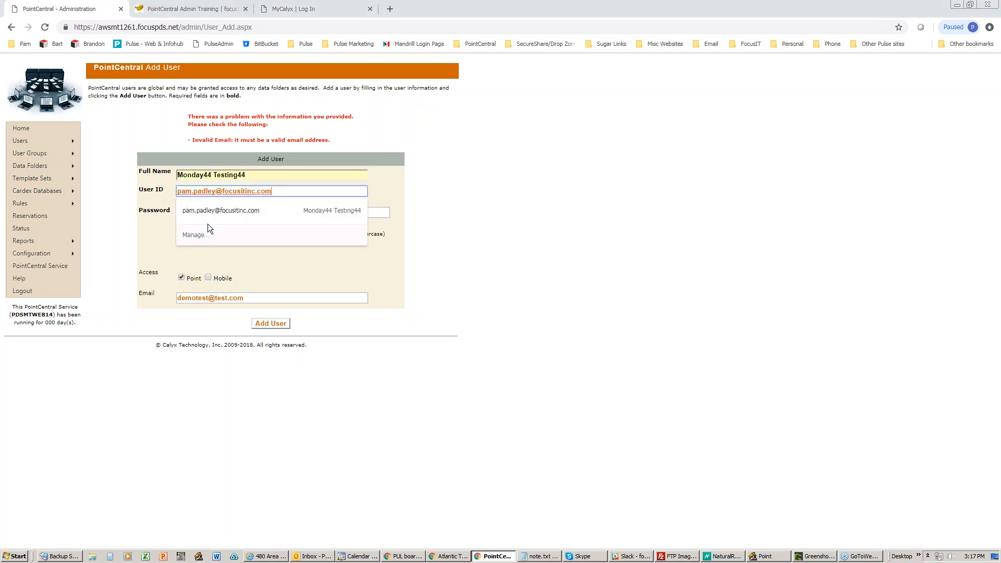
left_click_drag(252, 177, 90, 185)
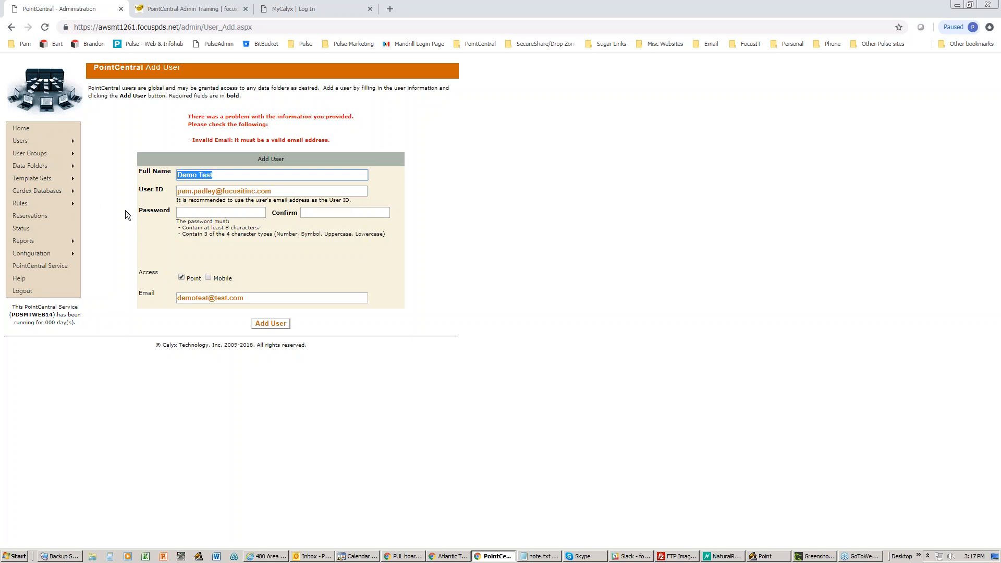
- Paste the password from note.txt into both the Password and Confirm fields
left_click(184, 212)
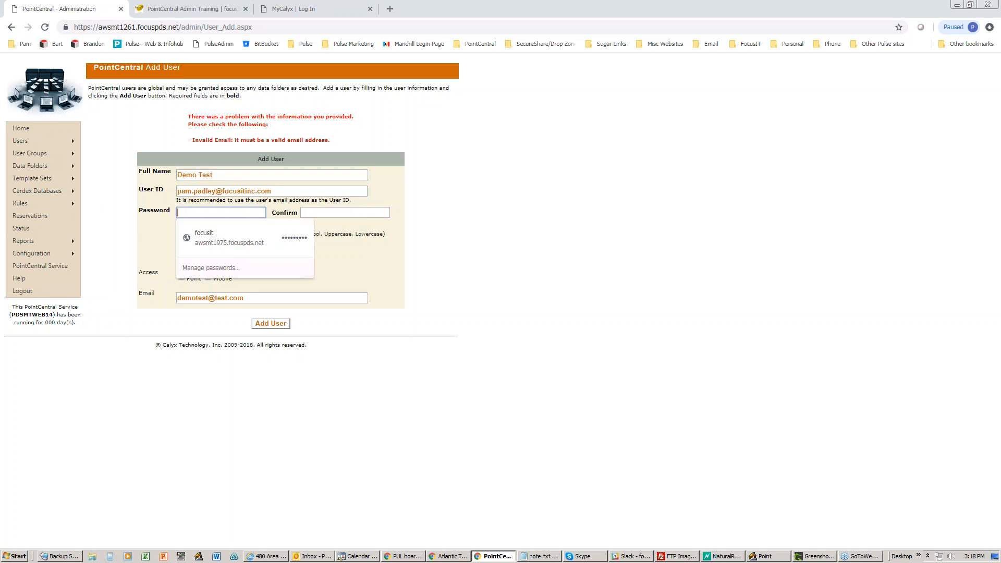
key("alt+Tab")
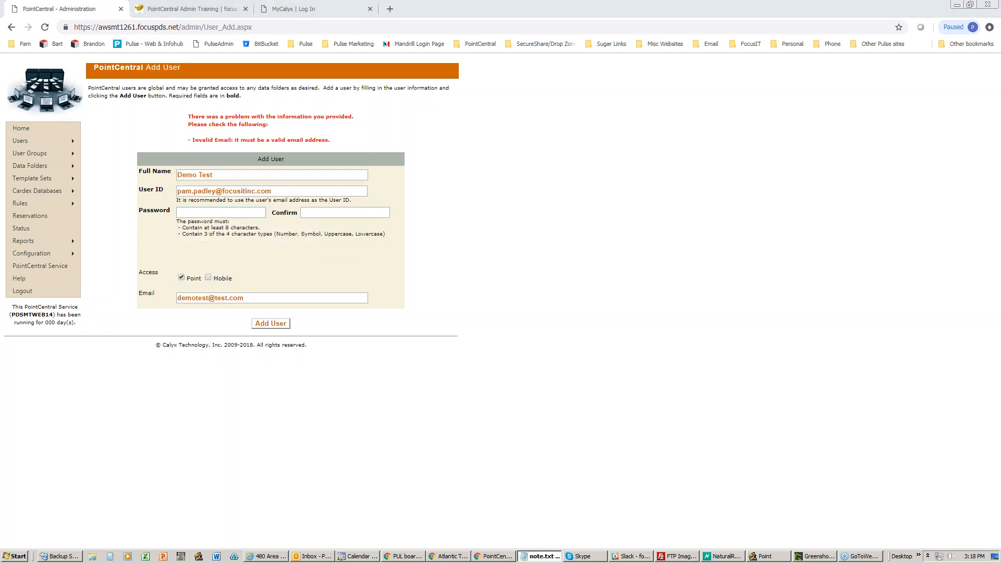
key("alt+Tab")
key("ctrl+v")
key("Tab")
key("ctrl+v")
- Copy the new User ID into the Email field and resubmit the new user
left_click_drag(275, 192, 138, 197)
key("ctrl+c")
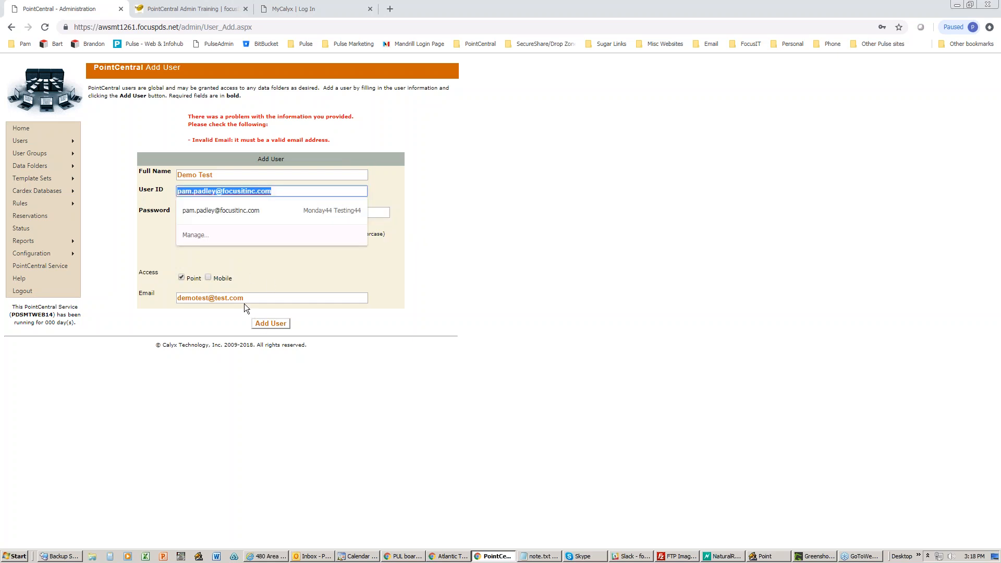
left_click_drag(245, 303, 133, 295)
key("ctrl+v")
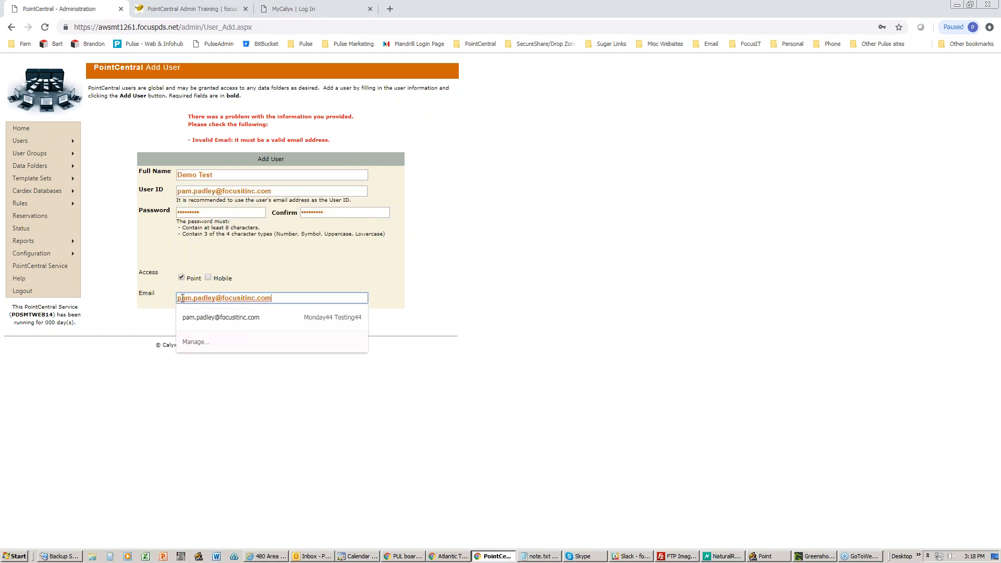
left_click(365, 277)
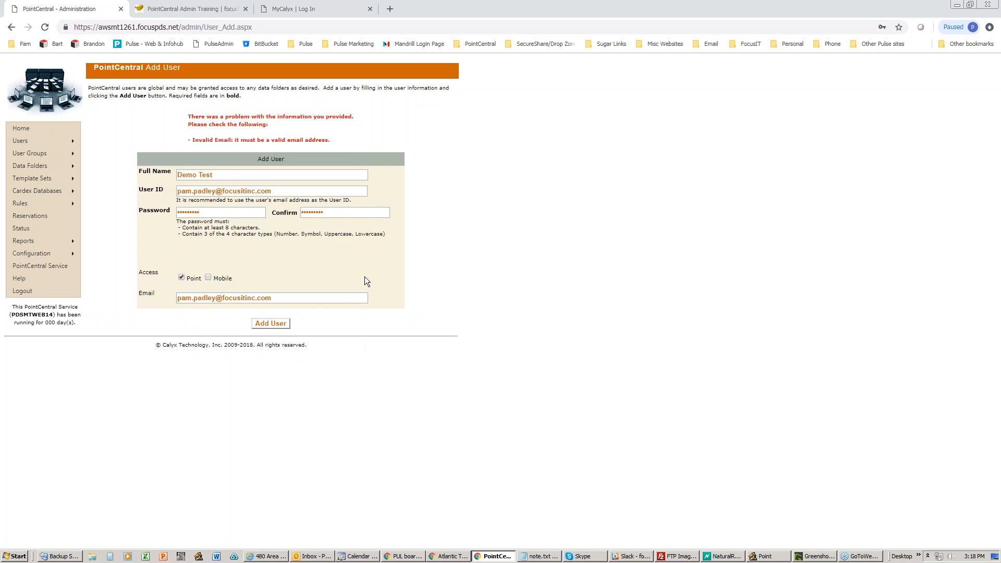
left_click(274, 323)
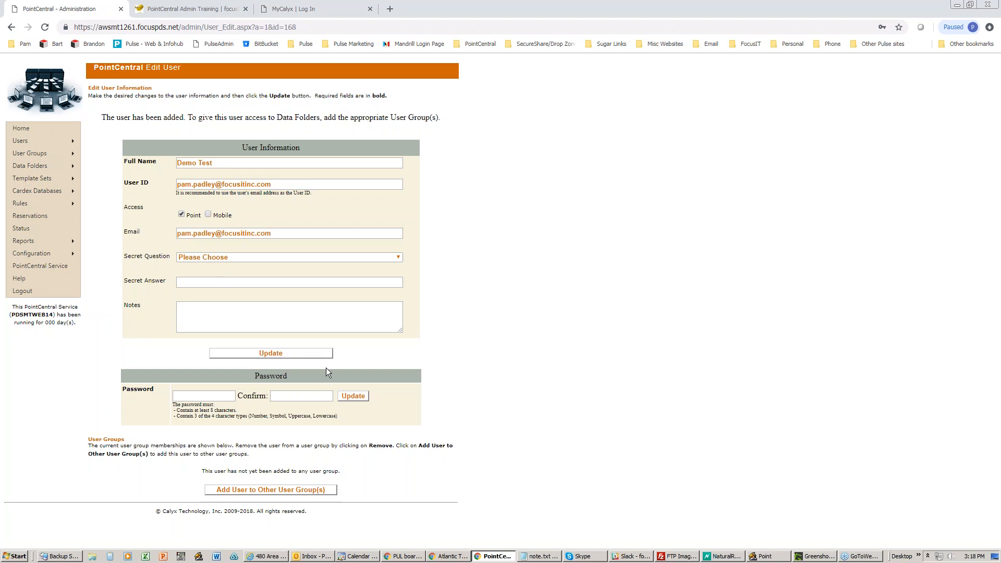
- On the new user's Edit User page, review the password fields, then go to Add User to Other User Group(s)
left_click(195, 395)
left_click(304, 397)
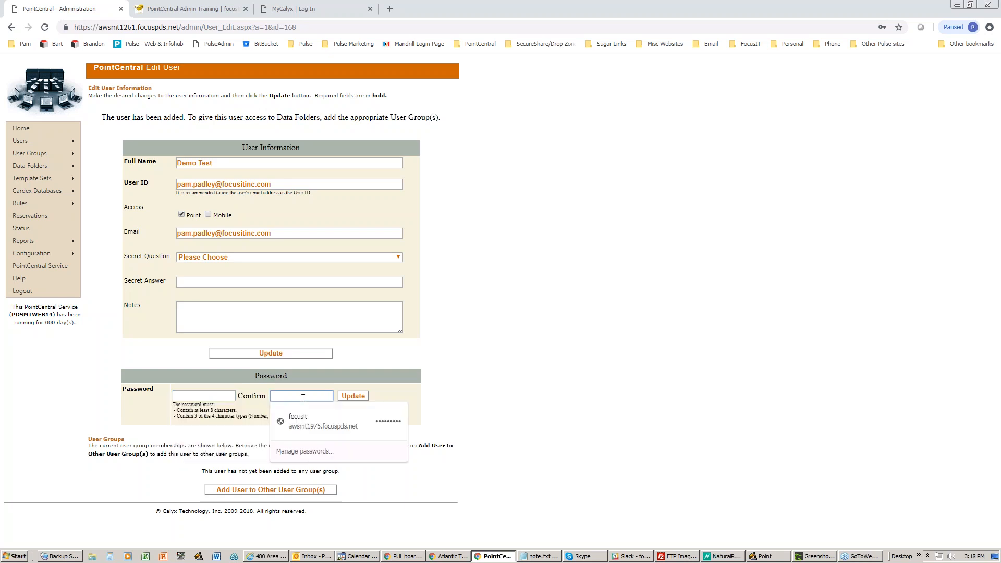
left_click(437, 397)
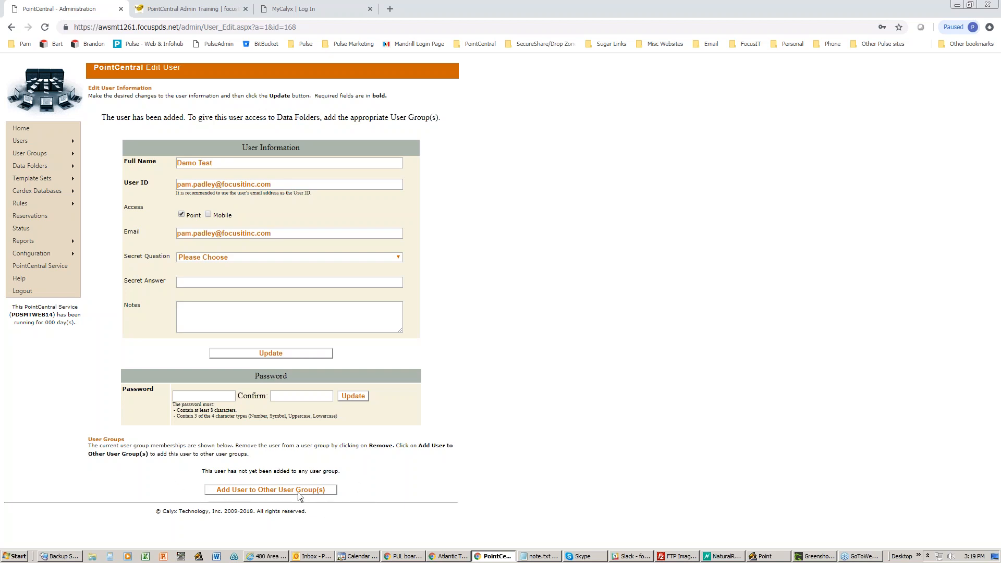
left_click(262, 489)
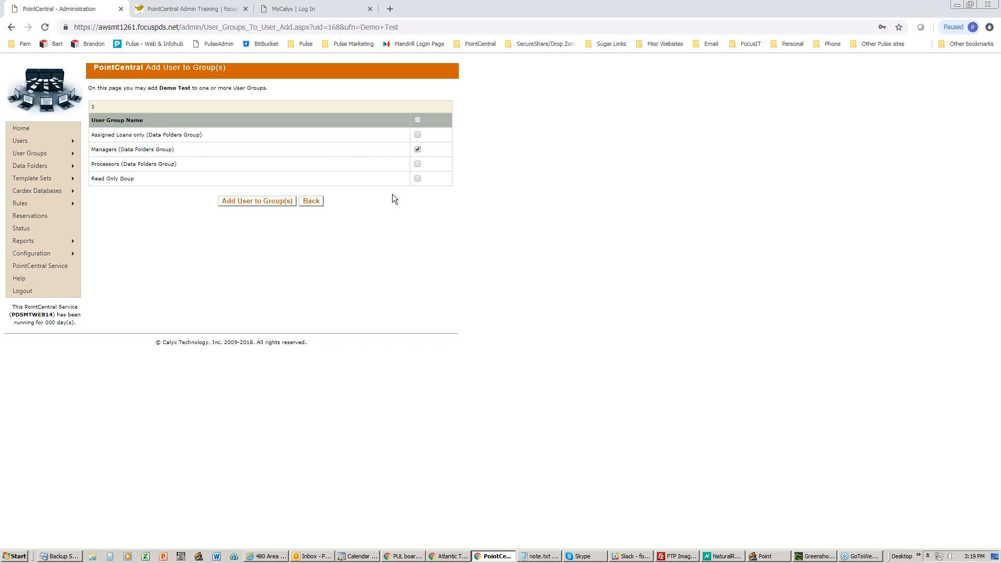
- Add the new user to the Managers (Data Folders Group)
left_click(239, 201)
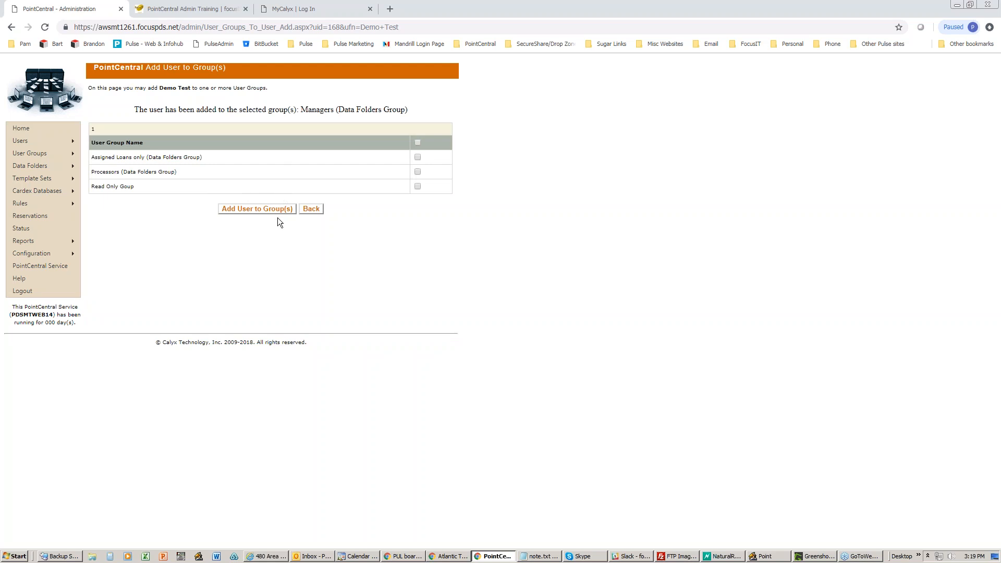
mouse_move(67, 143)
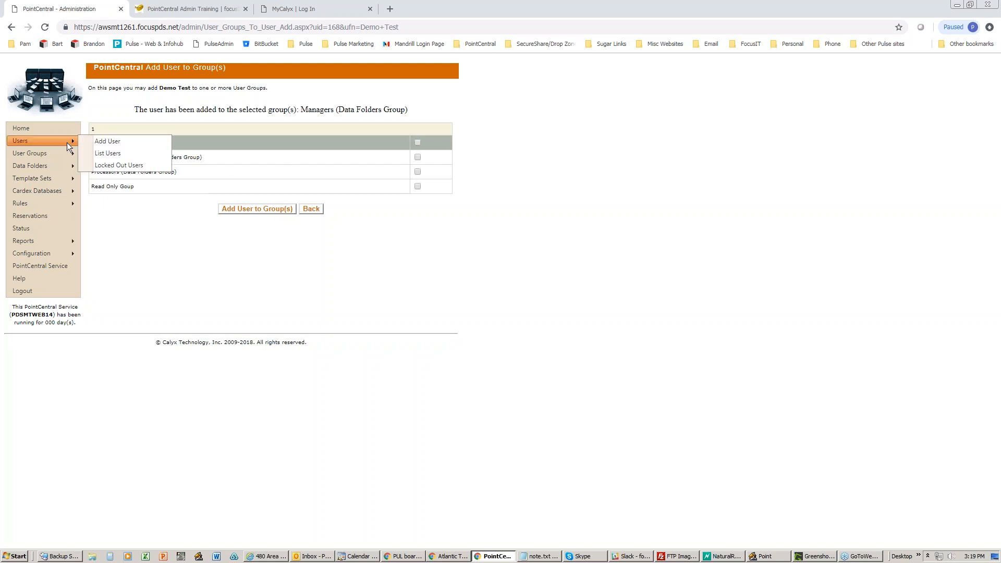
- Reopen the new user's details from List Users to confirm the Managers group membership
left_click(114, 152)
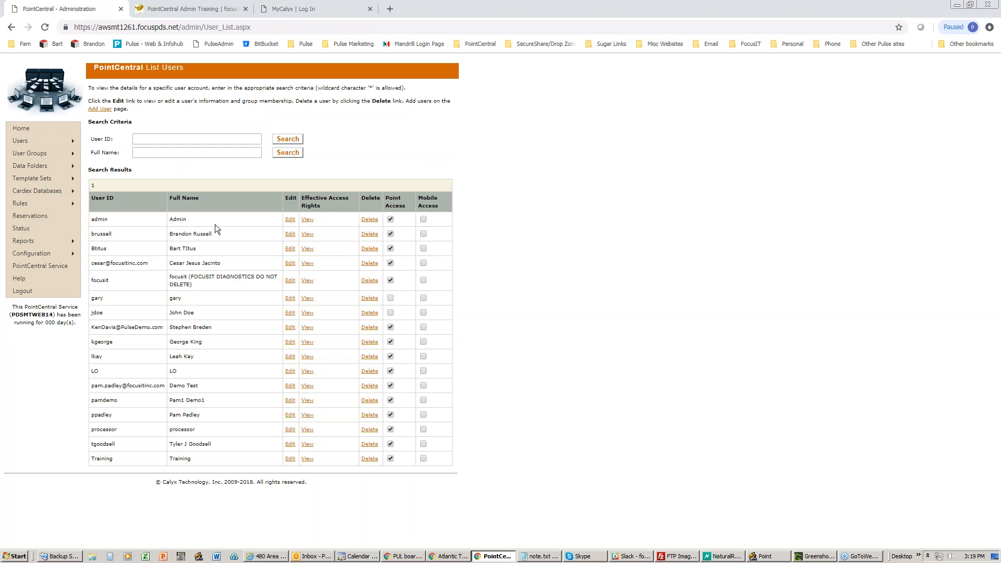
left_click(290, 386)
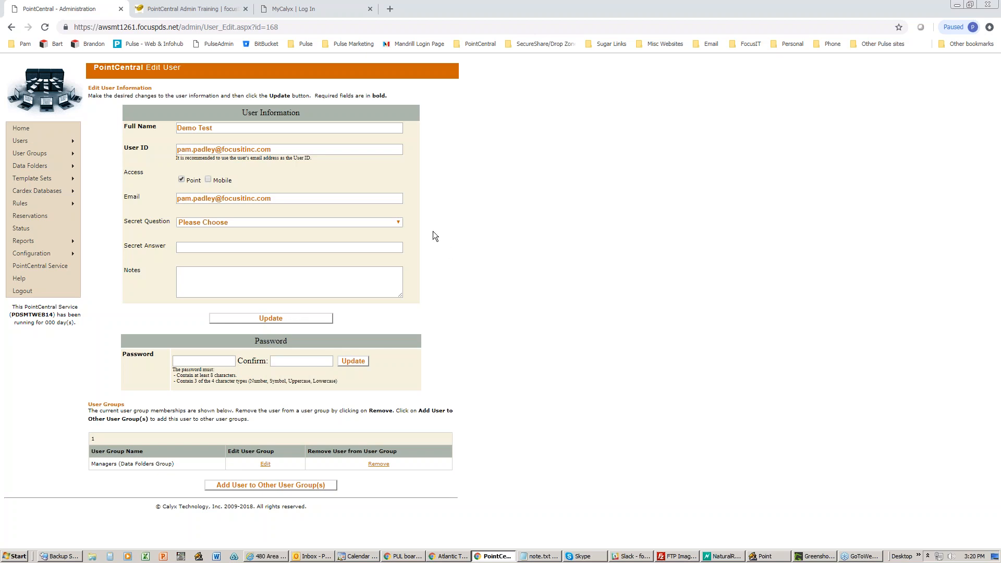
- Return to the List Users page from the Users menu
mouse_move(63, 141)
left_click(110, 153)
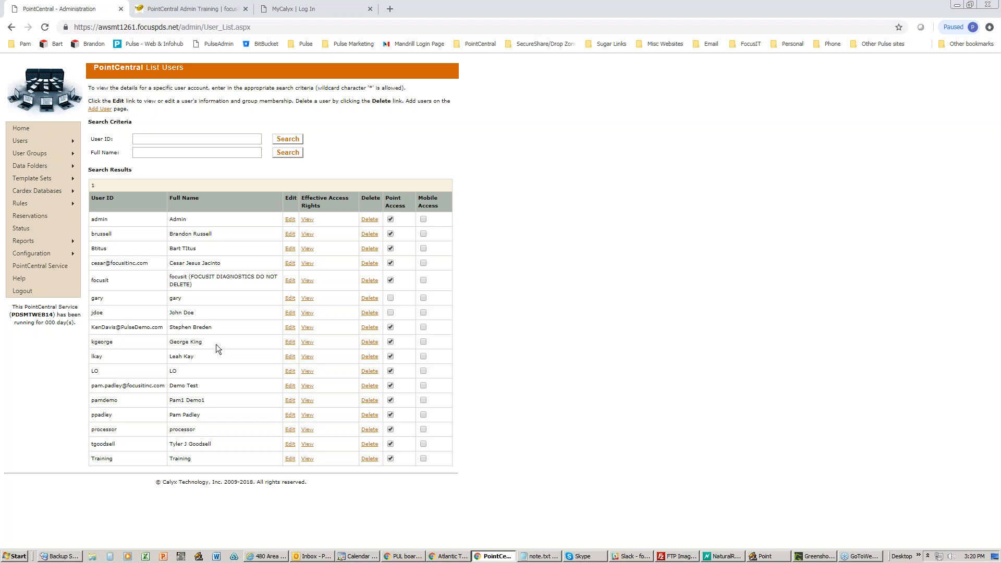
- List the user groups and open Managers (Data Folders Group) to review its members
mouse_move(56, 155)
left_click(107, 166)
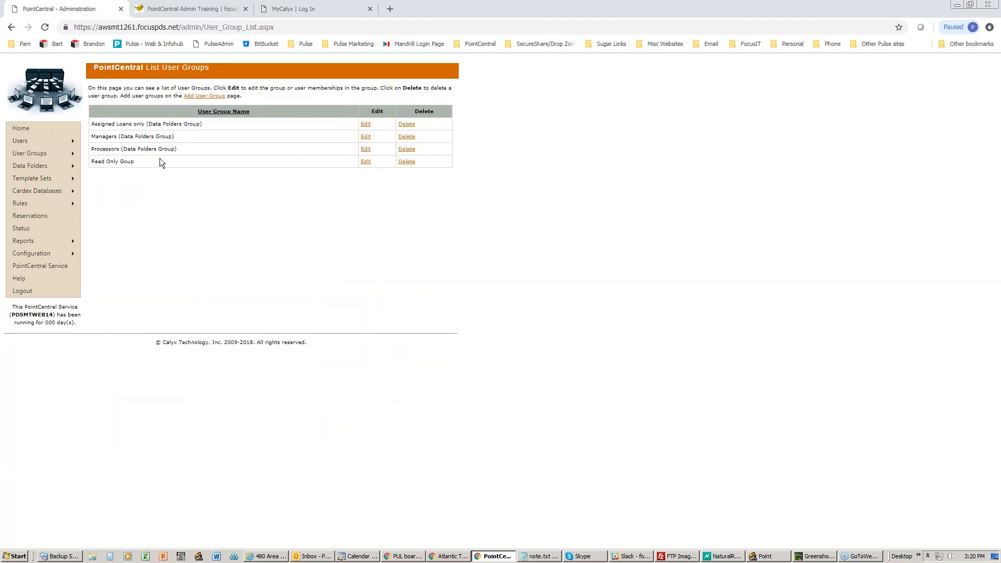
left_click(365, 138)
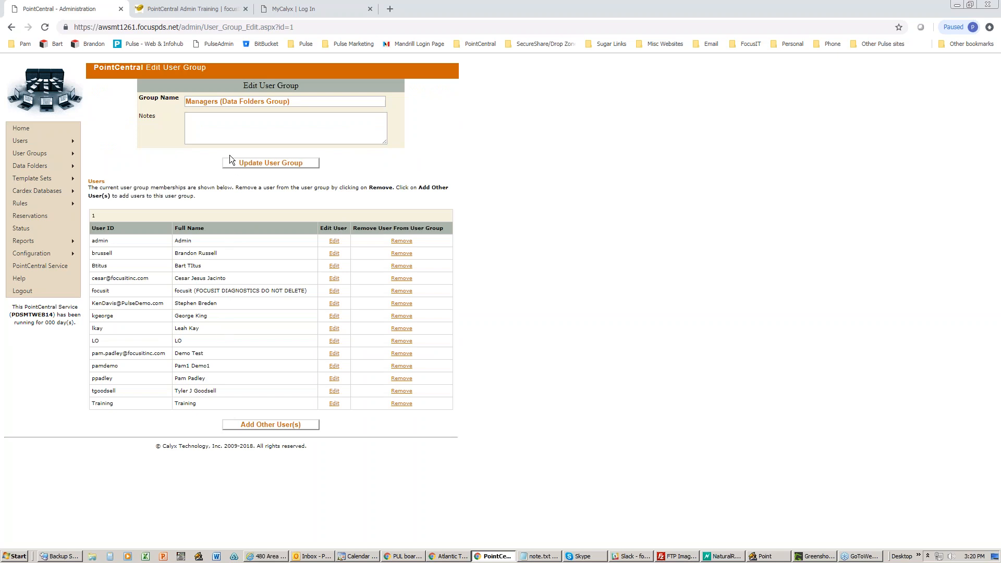
mouse_move(73, 153)
- Open the Users, Group Memberships report and briefly highlight its user and group listing
left_click(92, 151)
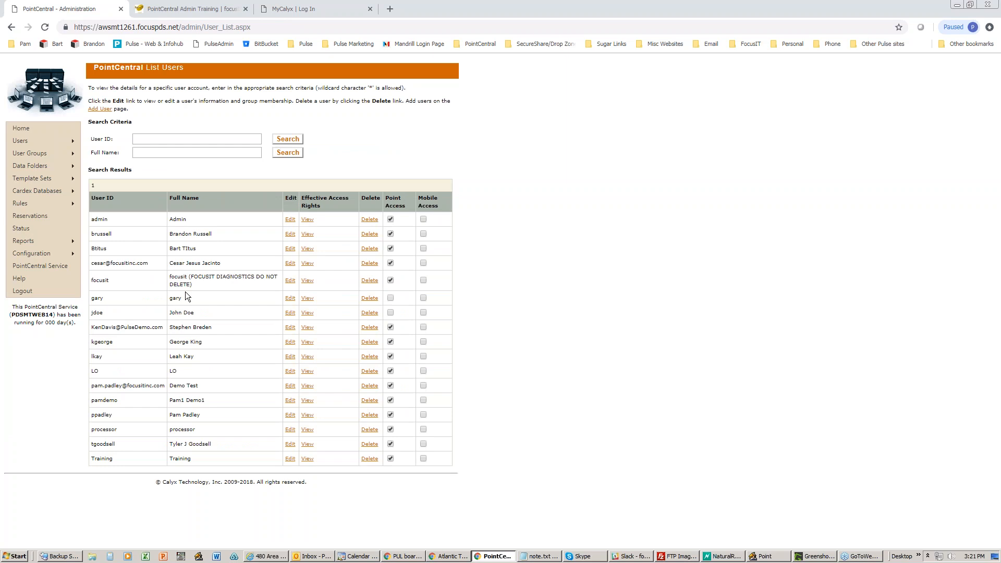
mouse_move(45, 241)
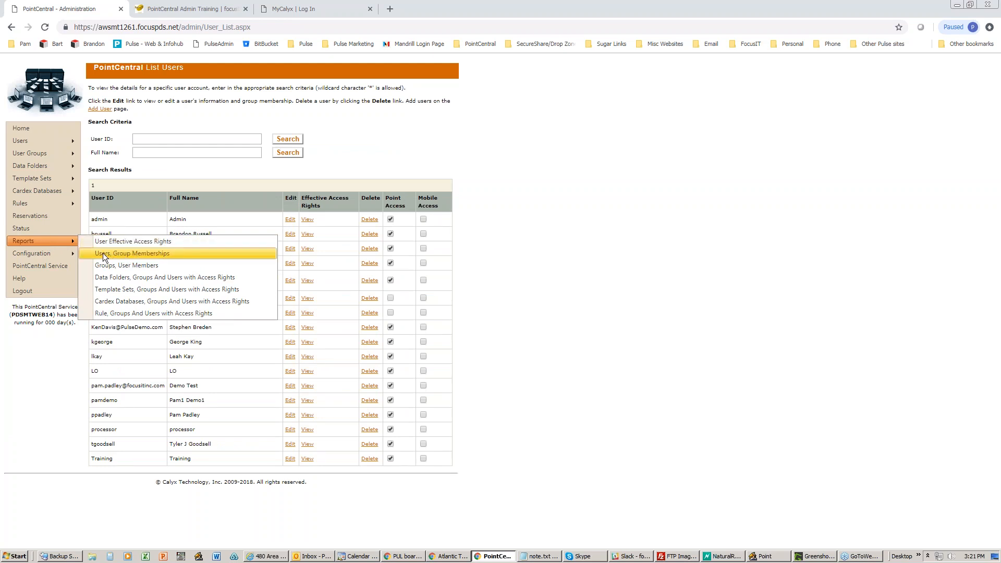
left_click(130, 253)
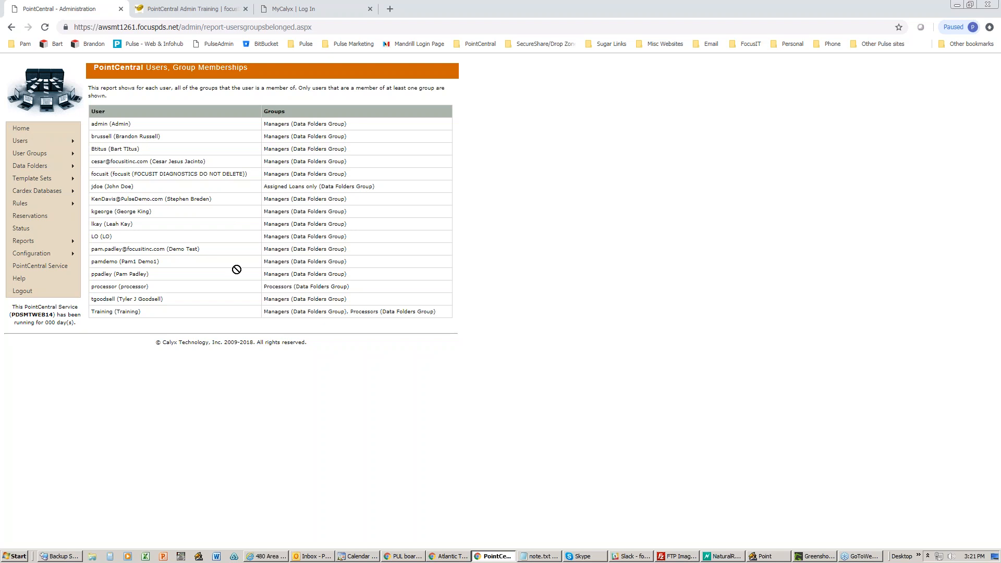
left_click_drag(90, 124, 451, 319)
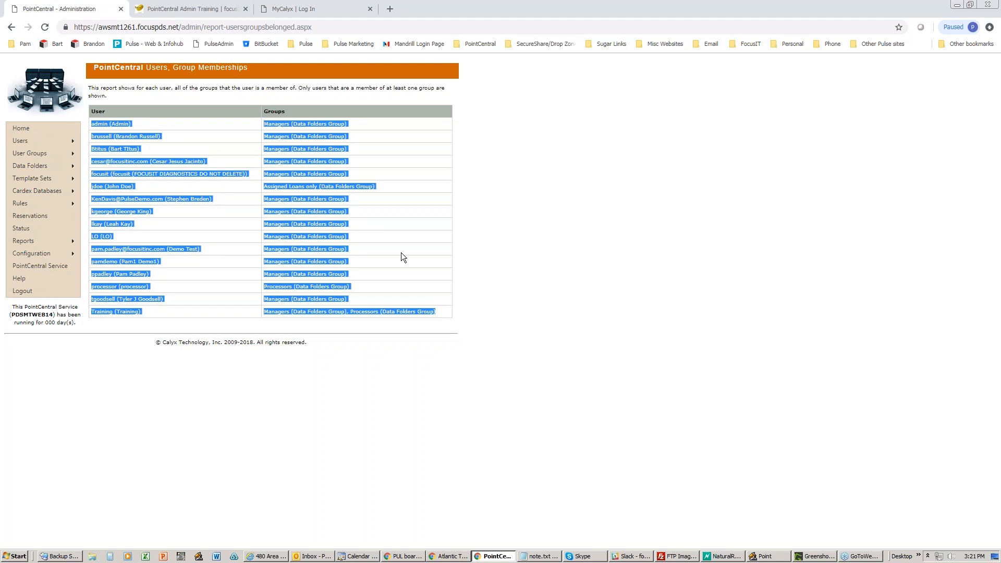
left_click(480, 236)
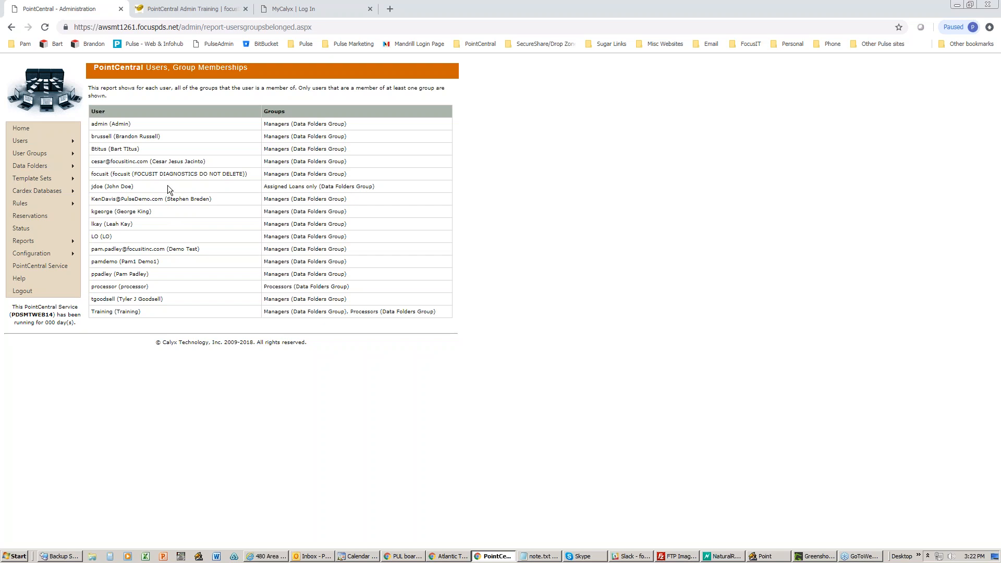
mouse_move(66, 142)
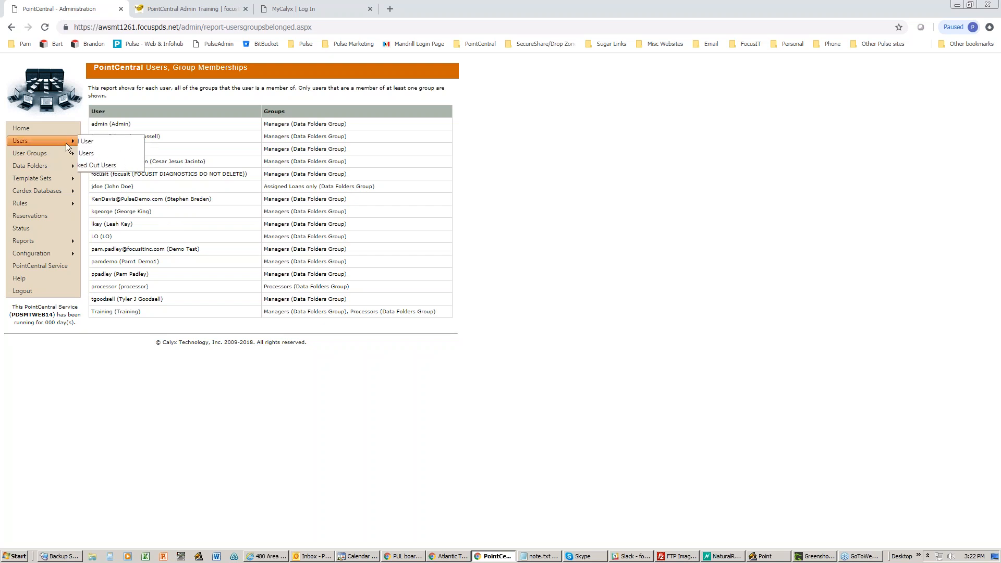
- Open Demo Test's Effective Access Rights and scroll through its template set and data folders
left_click(121, 151)
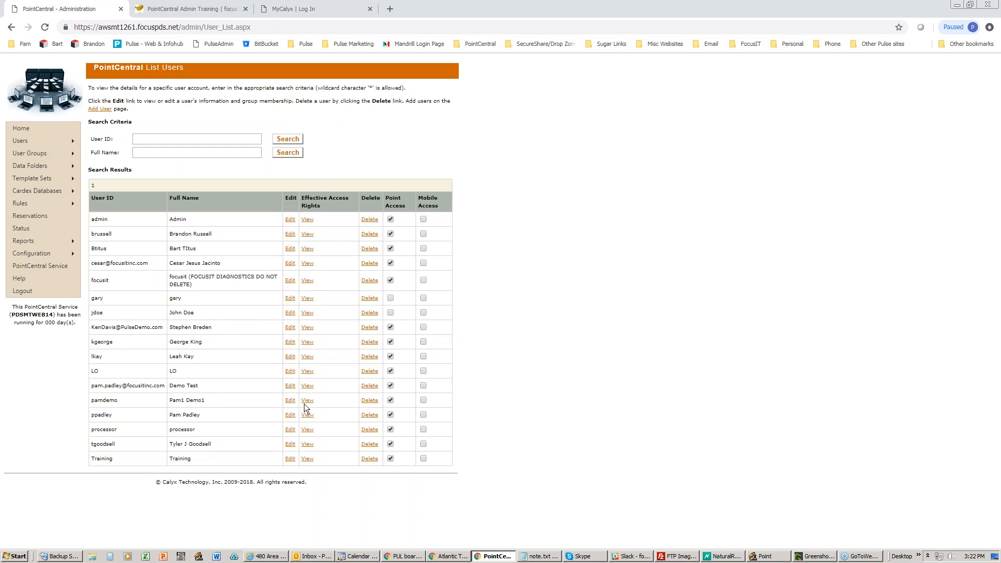
left_click(304, 387)
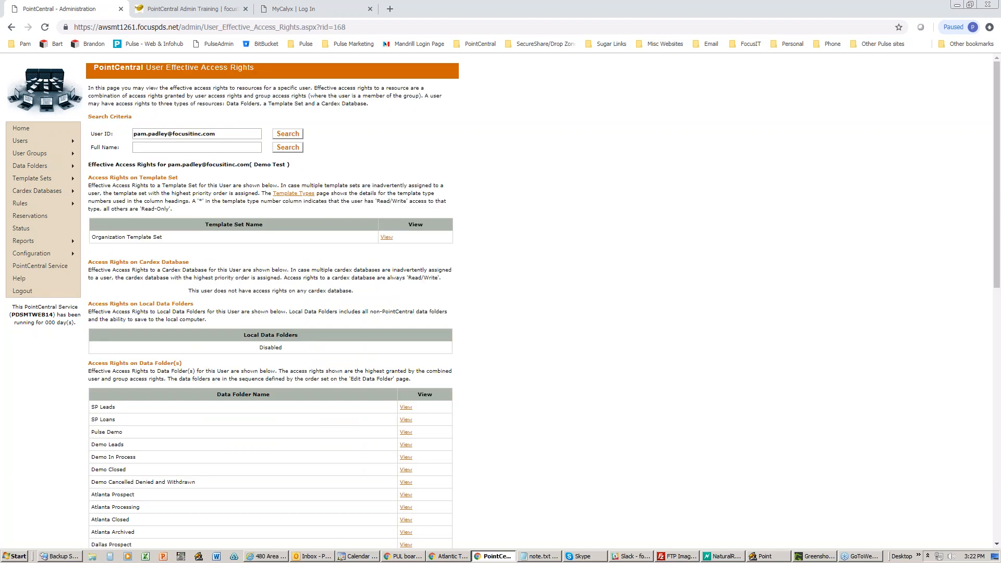
scroll(501, 300, "down", 5)
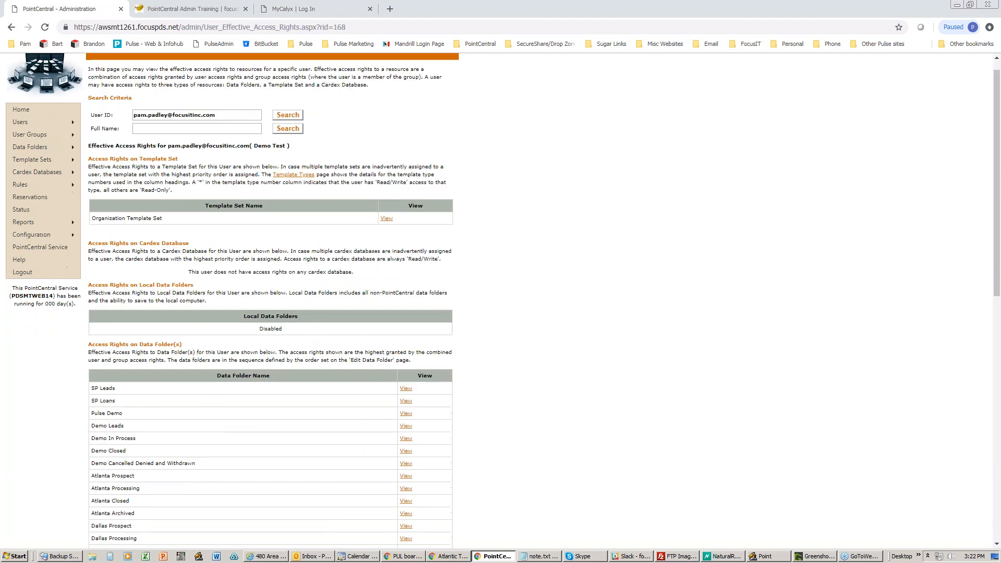
scroll(270, 300, "down", 3)
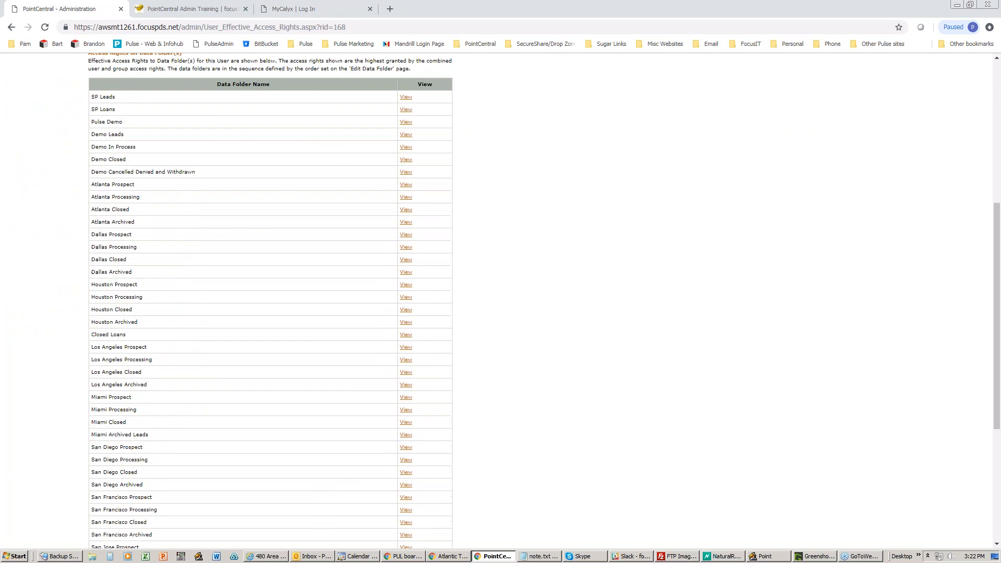
scroll(270, 292, "down", 1)
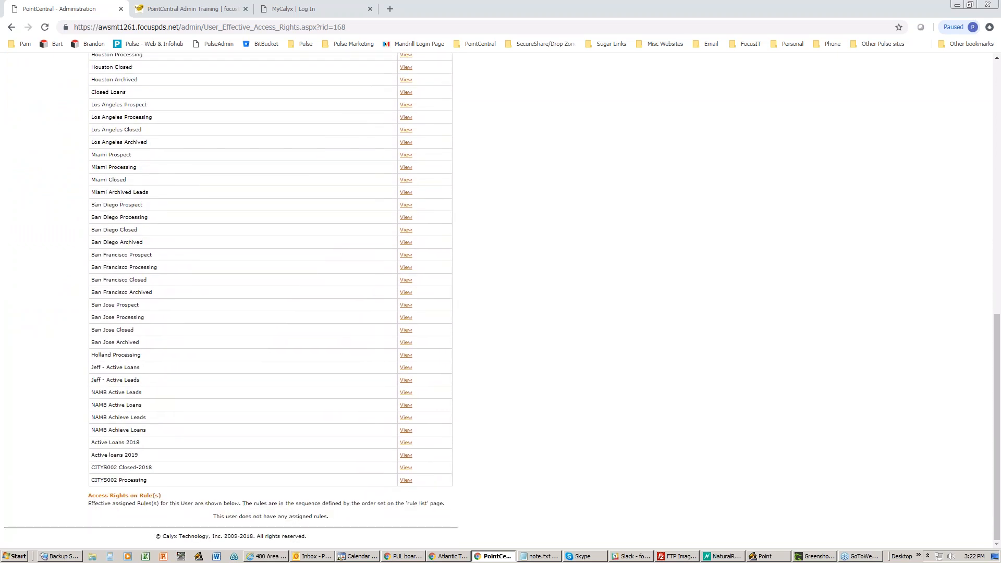
scroll(271, 301, "up", 8)
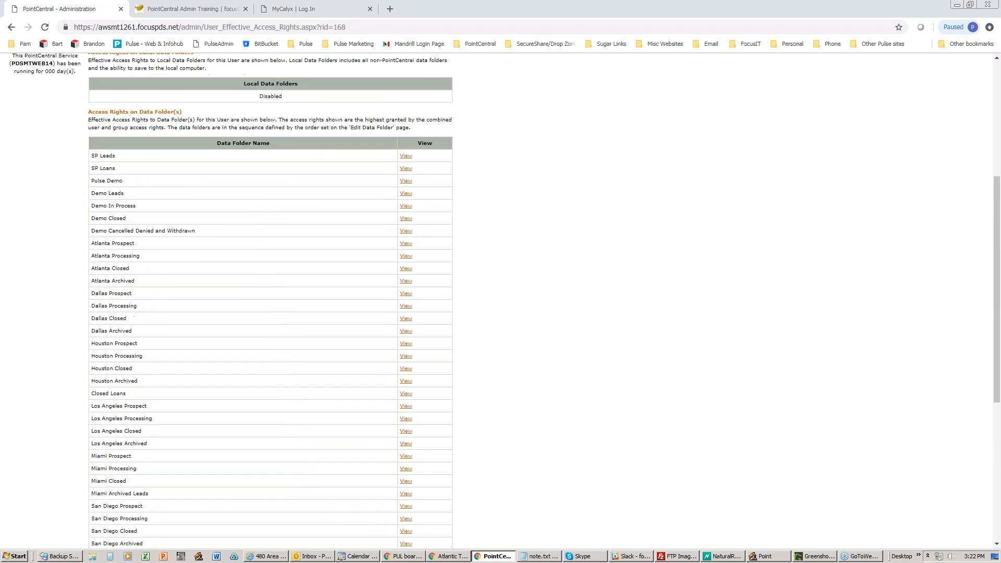
scroll(270, 300, "up", 1)
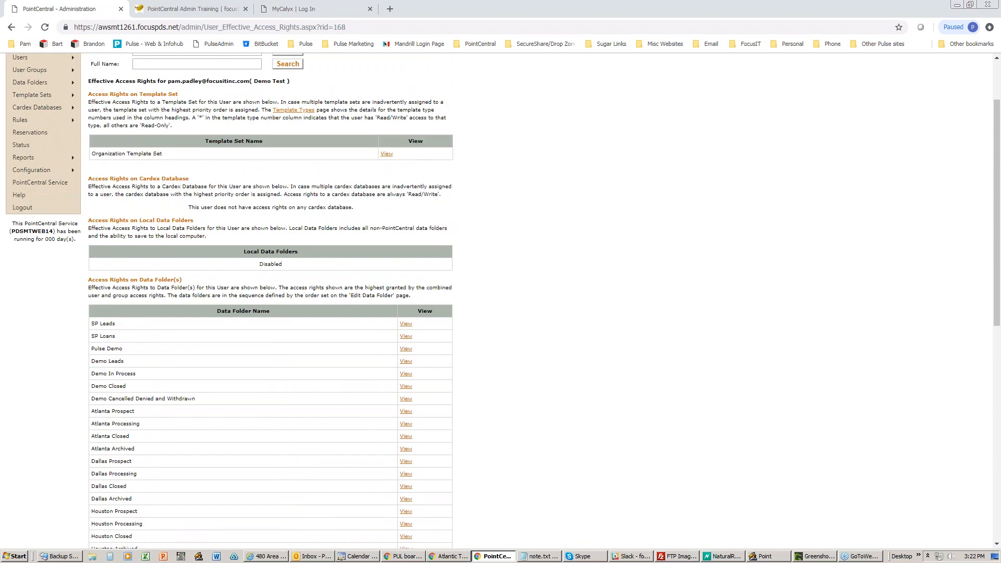
scroll(305, 388, "up", 2)
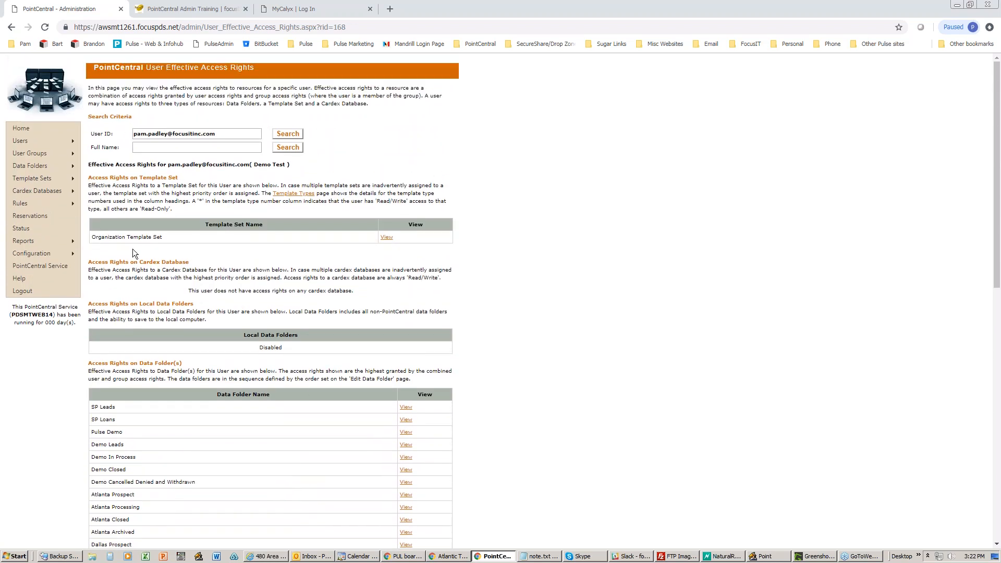
scroll(264, 303, "down", 4)
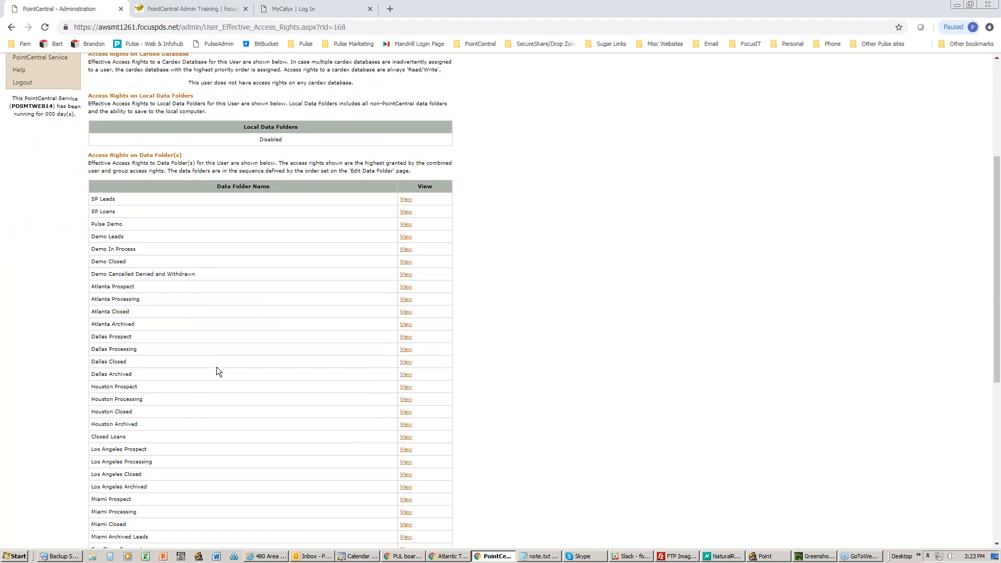
scroll(217, 367, "up", 2)
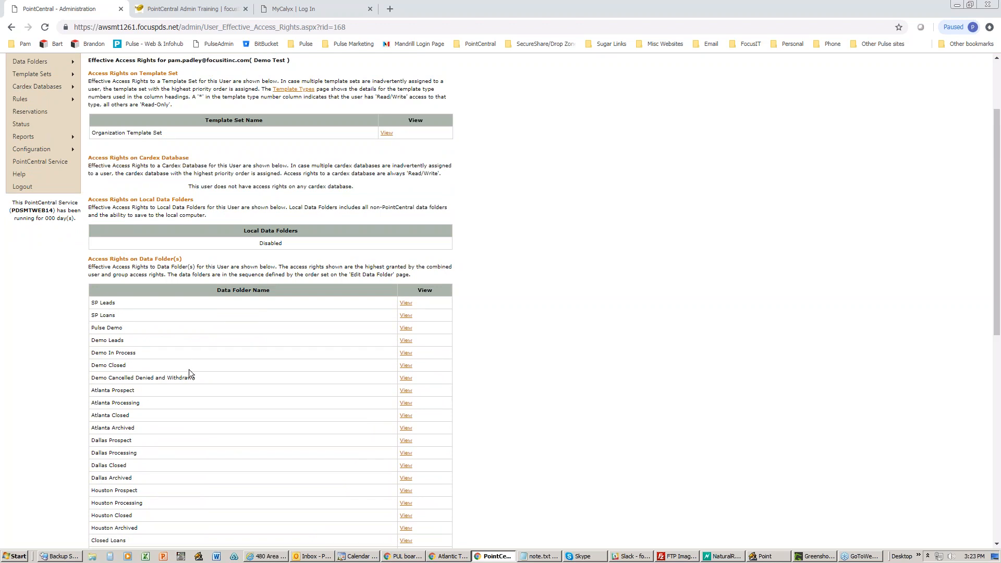
scroll(235, 373, "up", 2)
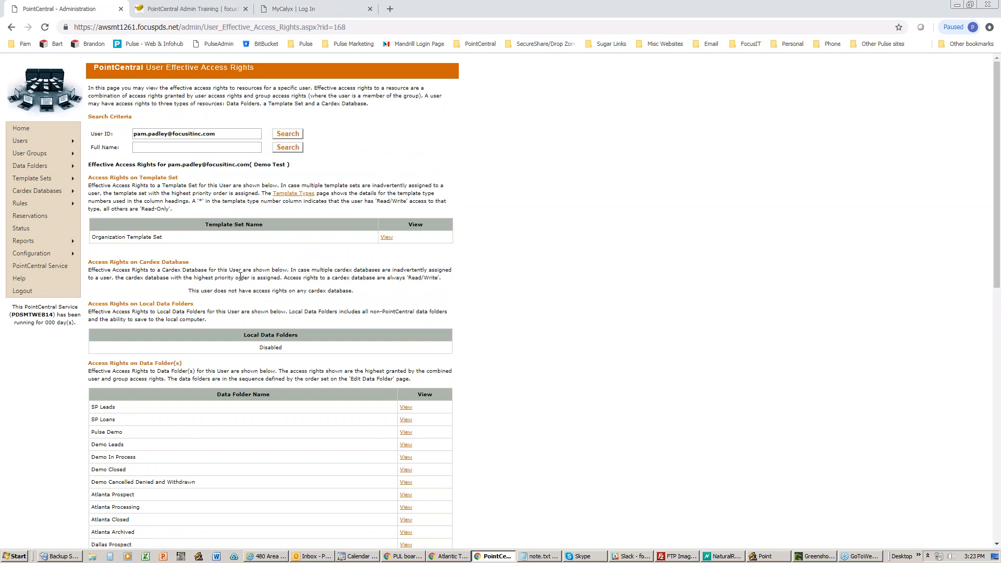
- Open the second user's Edit User page, then return to the List Users page
mouse_move(31, 140)
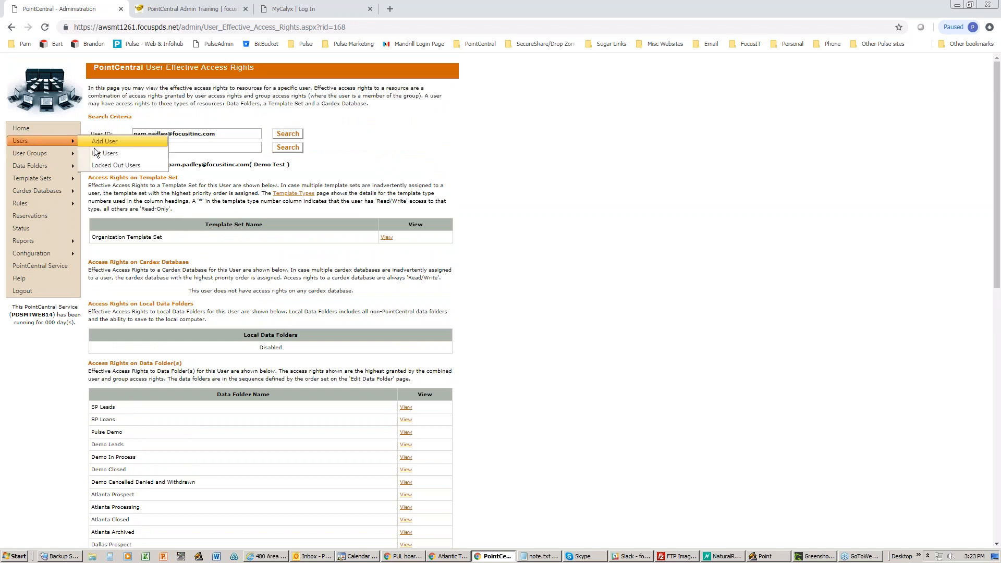
left_click(106, 152)
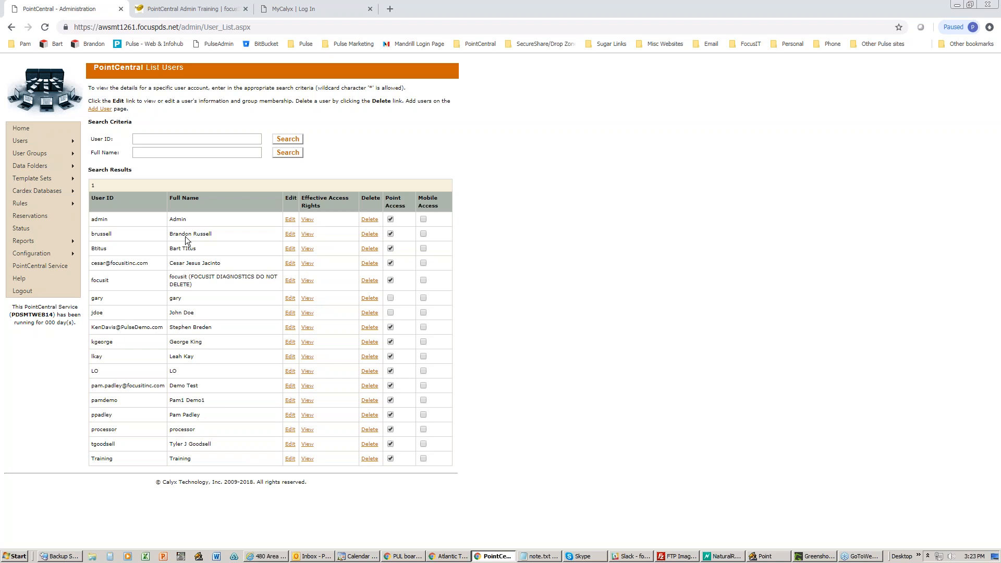
left_click(290, 235)
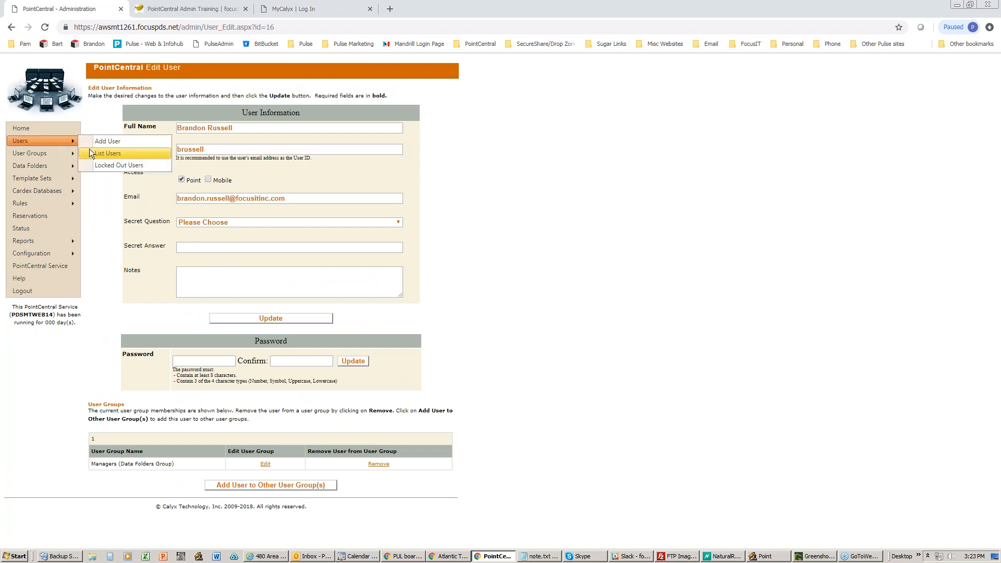
left_click(91, 154)
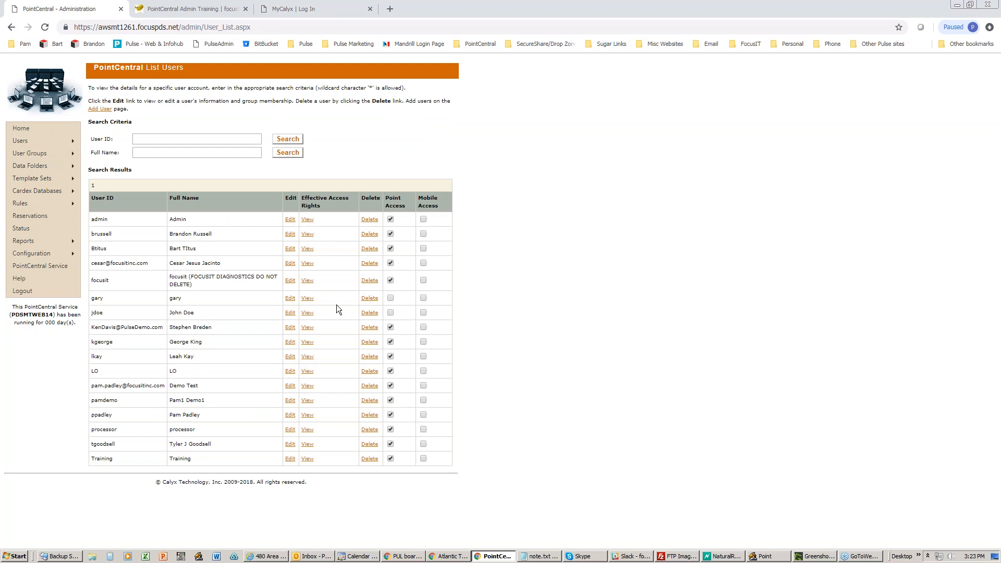
- Grant Point Access to the sixth user, and clear then restore it for the fourth user
left_click(390, 298)
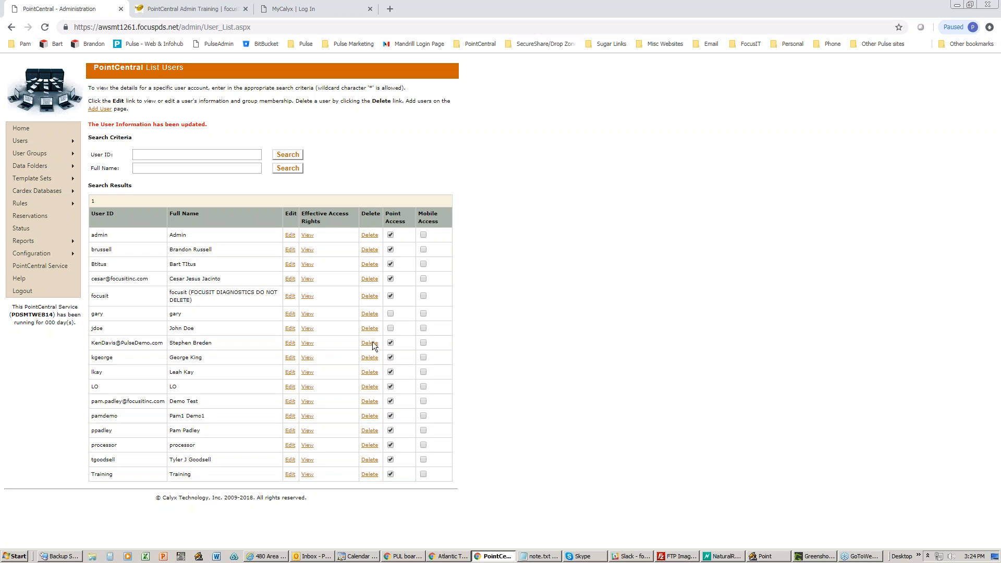
left_click(391, 279)
left_click(392, 280)
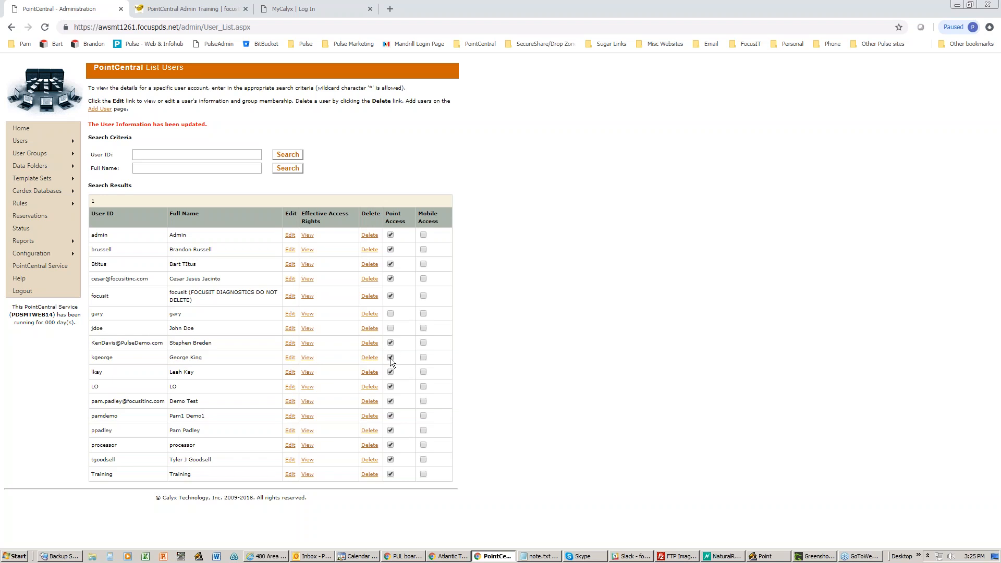
- Clear the Point Access checkbox for the second demo user on the List Users page
left_click(390, 415)
- Log in to MyCalyx and go to Installation Settings under Manage Point Installations
left_click(294, 8)
left_click(185, 272)
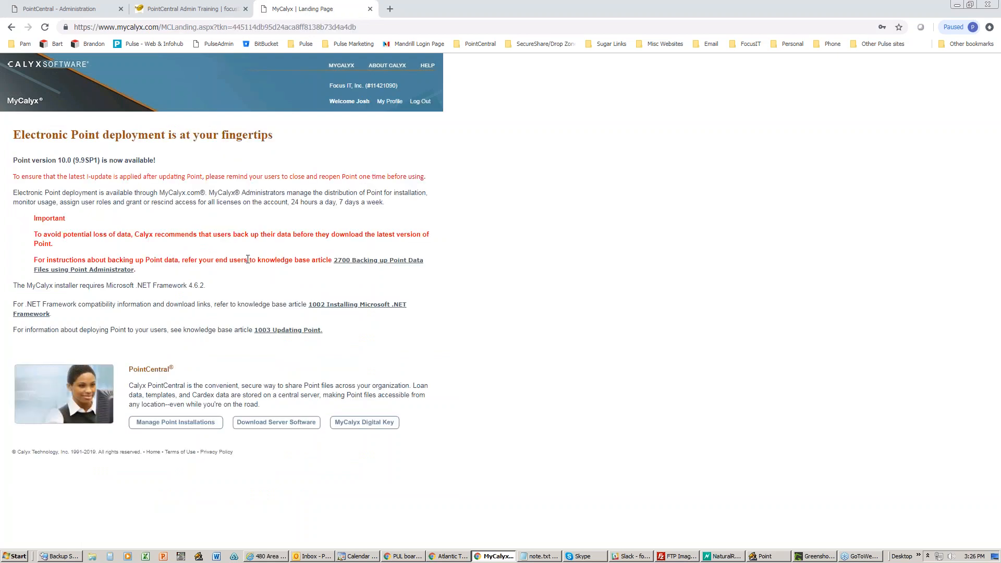
left_click(179, 424)
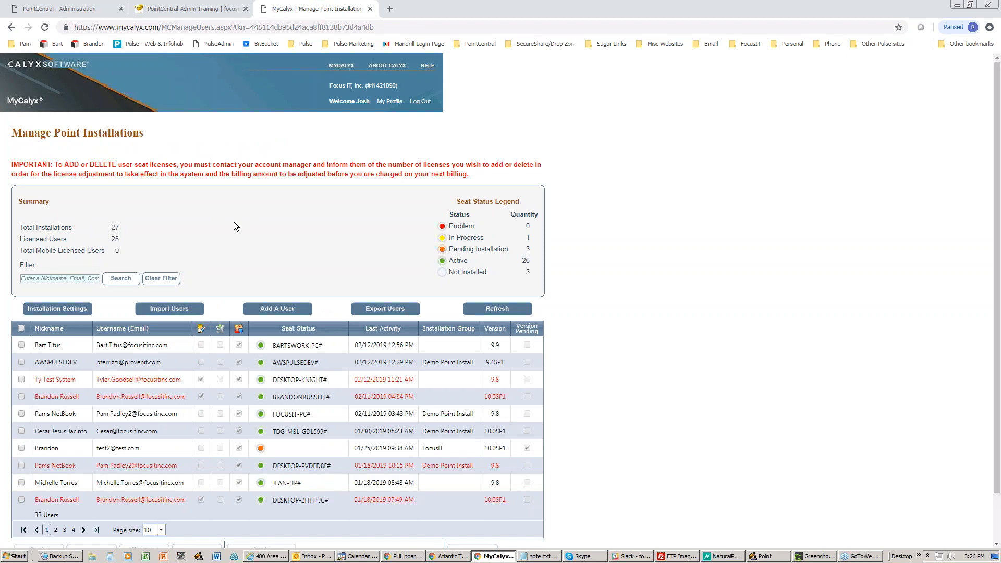
left_click(56, 311)
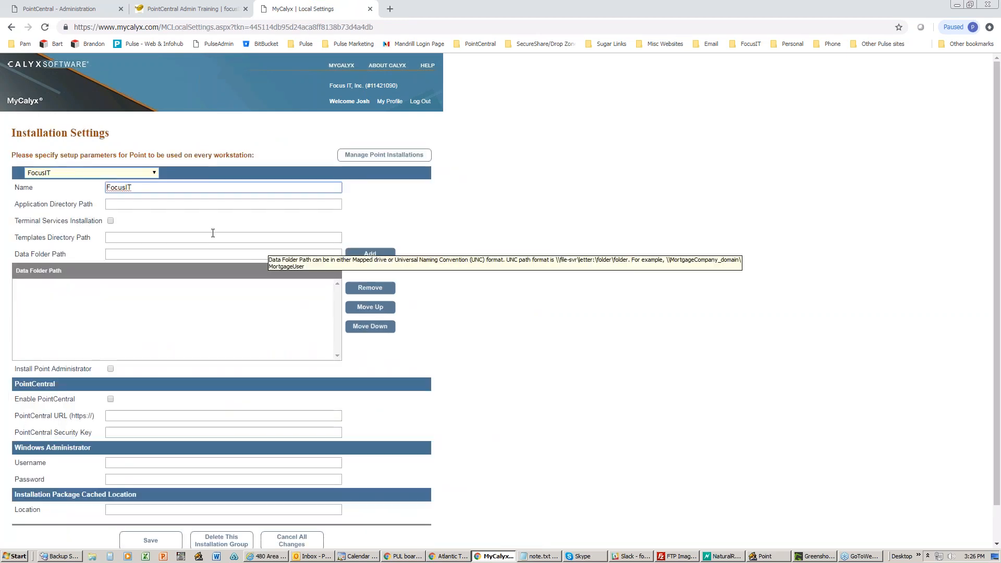
left_click(154, 173)
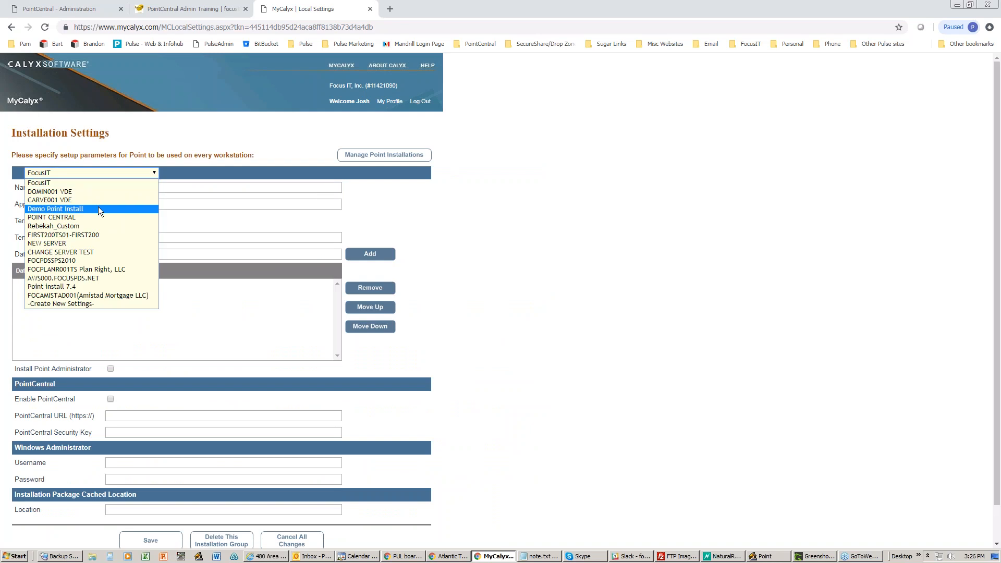
left_click(88, 217)
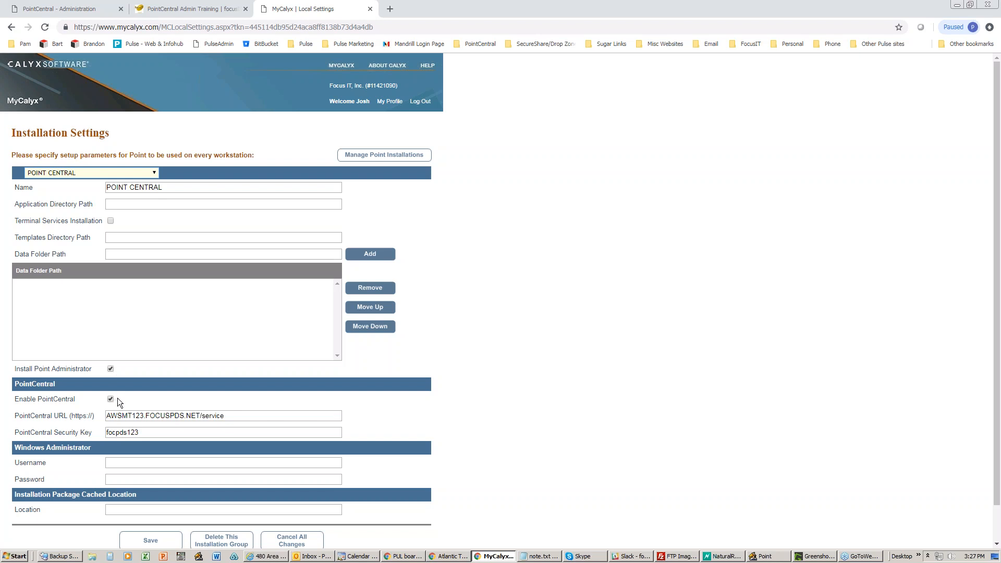
left_click_drag(229, 416, 104, 429)
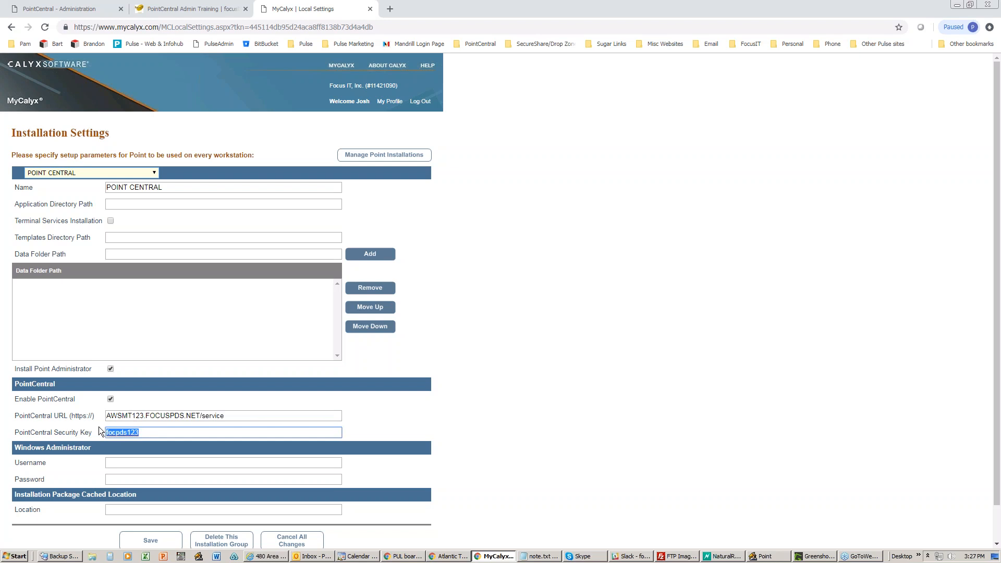
left_click(374, 161)
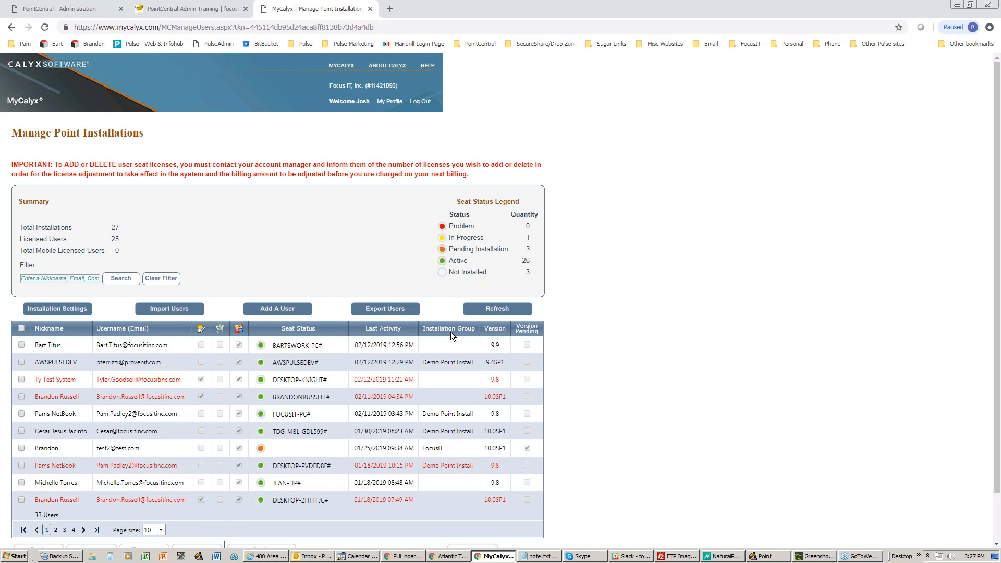
left_click(263, 309)
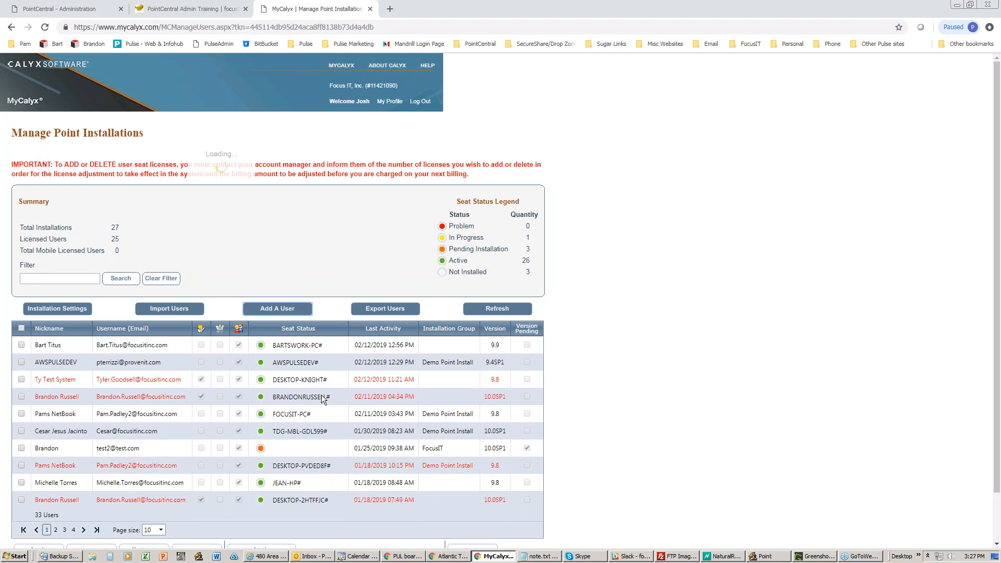
left_click(366, 344)
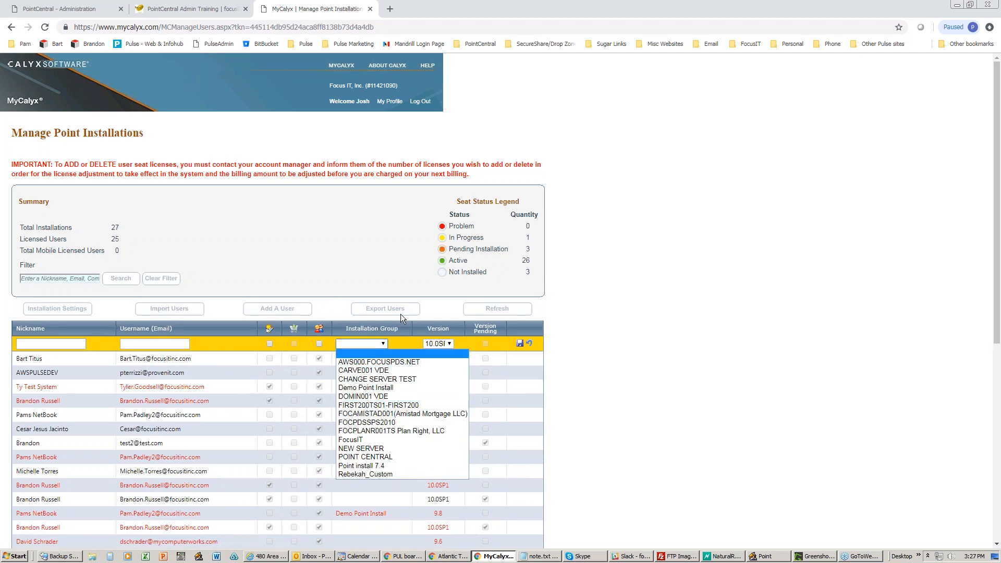
left_click(561, 352)
left_click(530, 344)
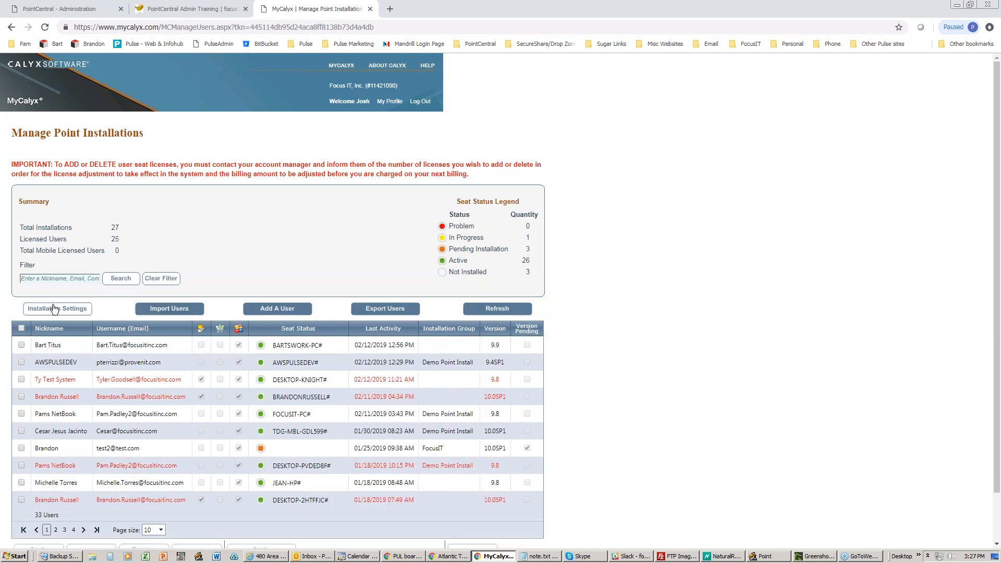
left_click(76, 308)
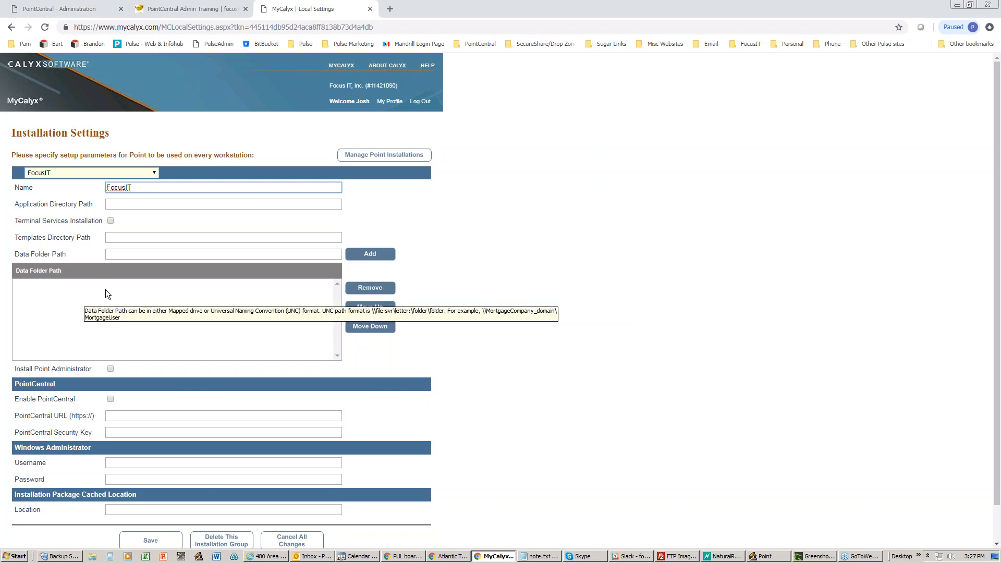
left_click(378, 157)
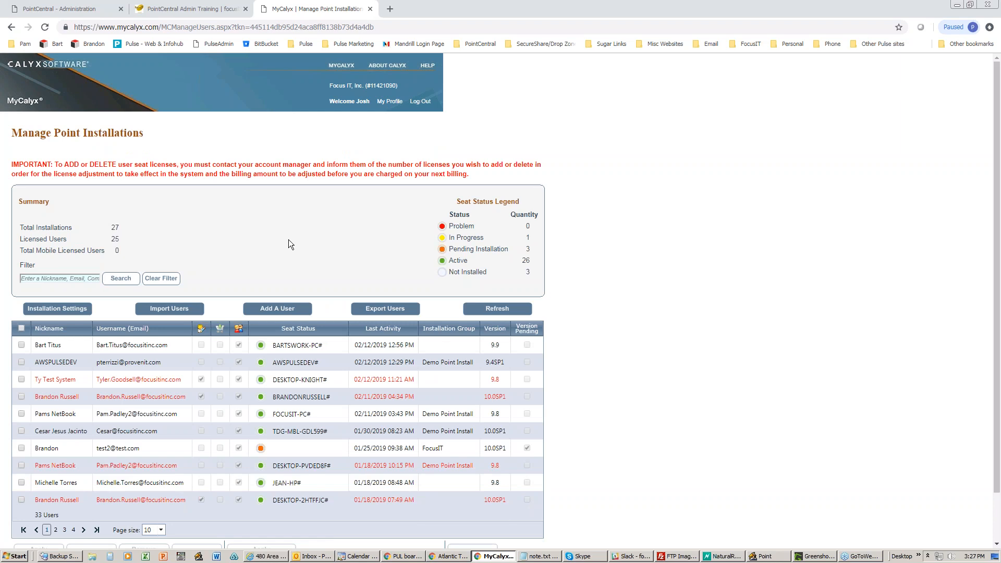
- Sort the Point installations list ascending by the Nickname column
scroll(198, 345, "down", 1)
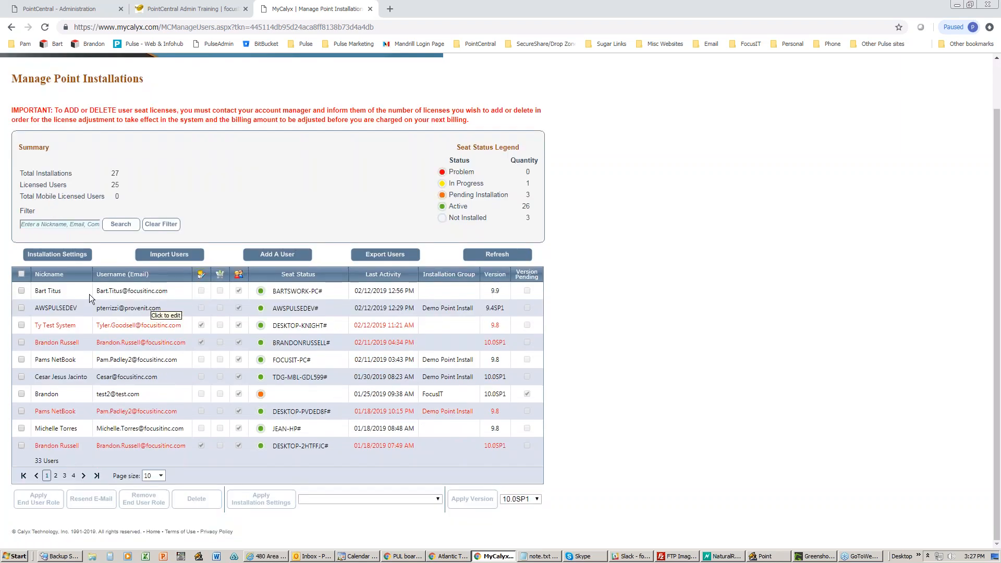
left_click(51, 275)
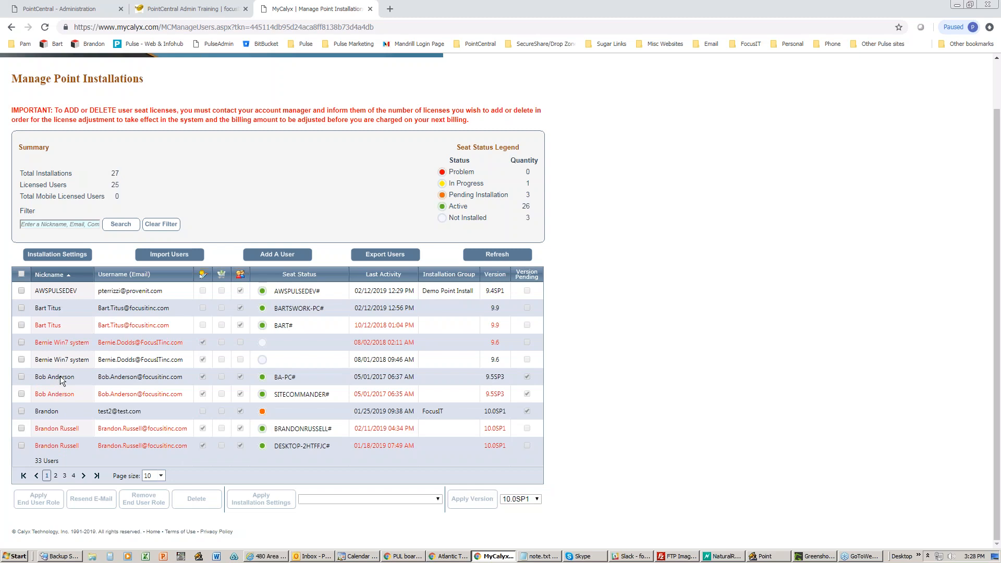
- Check and uncheck one installation entry, leaving it unchanged, then return to PointCentral Administration
left_click(22, 377)
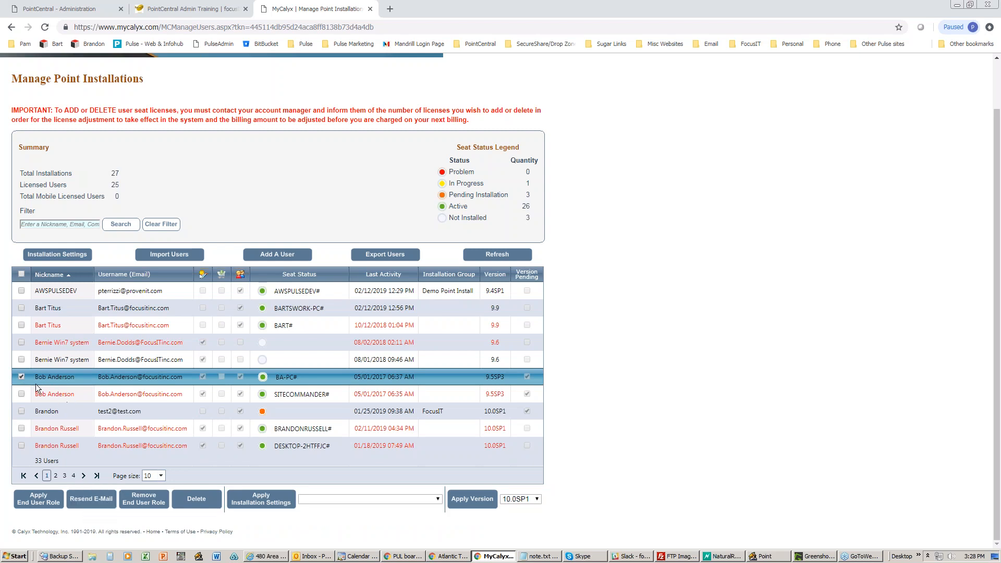
left_click(21, 377)
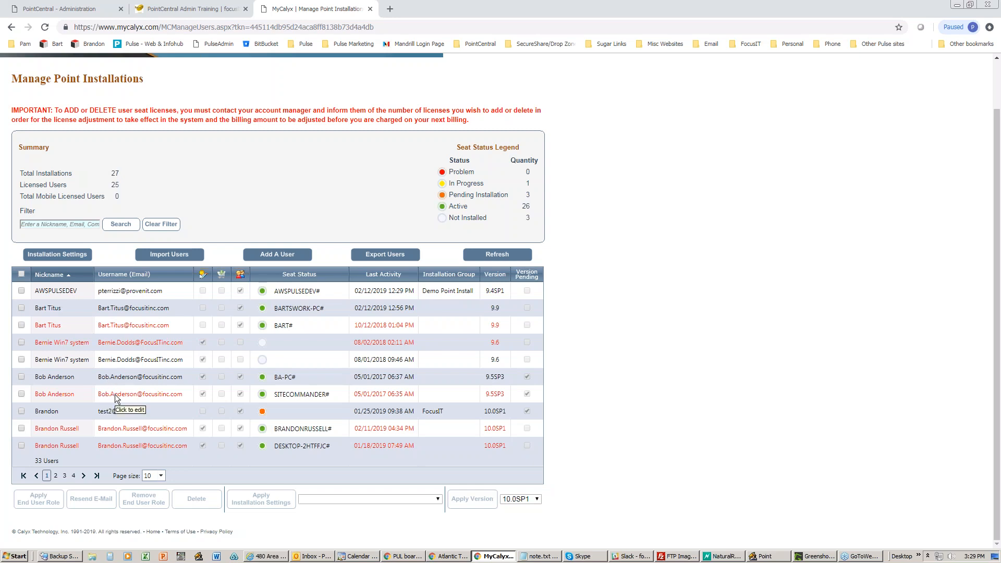
left_click(73, 9)
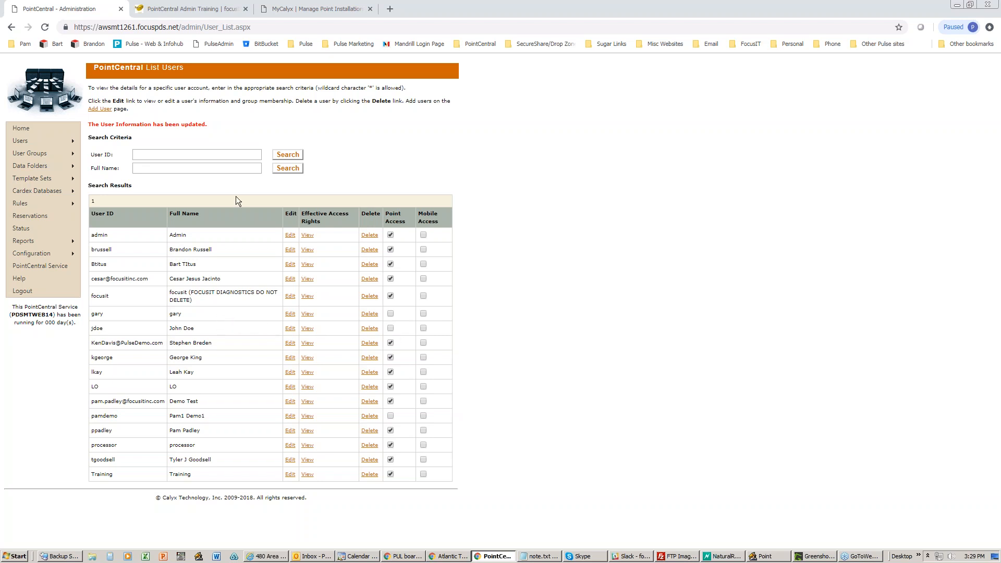
- Show the List Data Folders page from the Data Folders menu
mouse_move(50, 165)
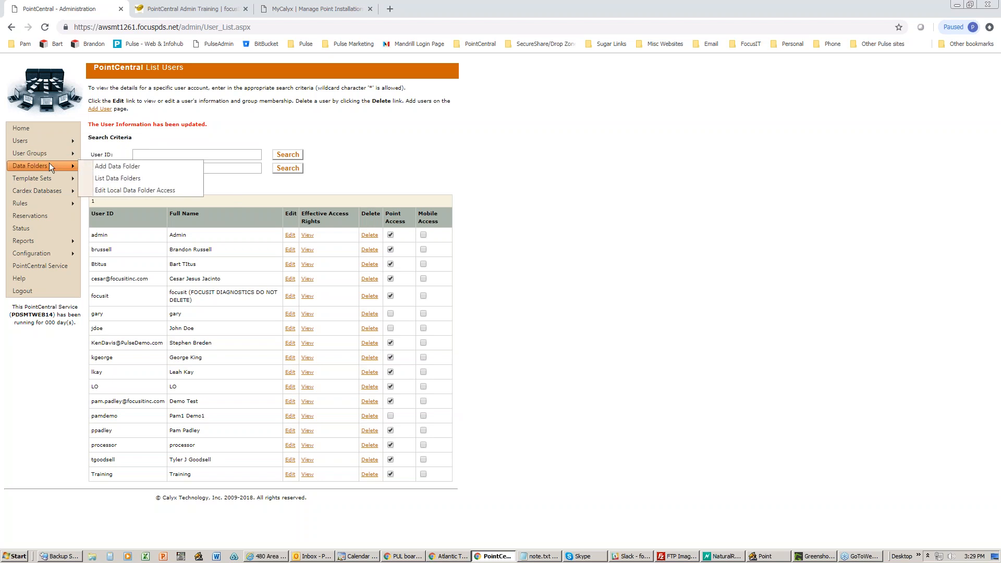
left_click(131, 178)
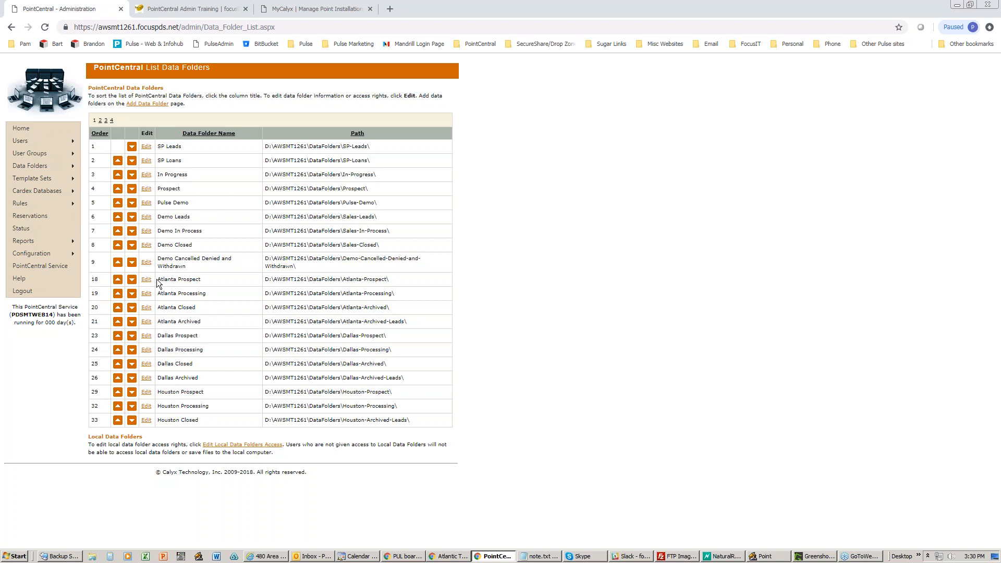
left_click_drag(157, 279, 214, 326)
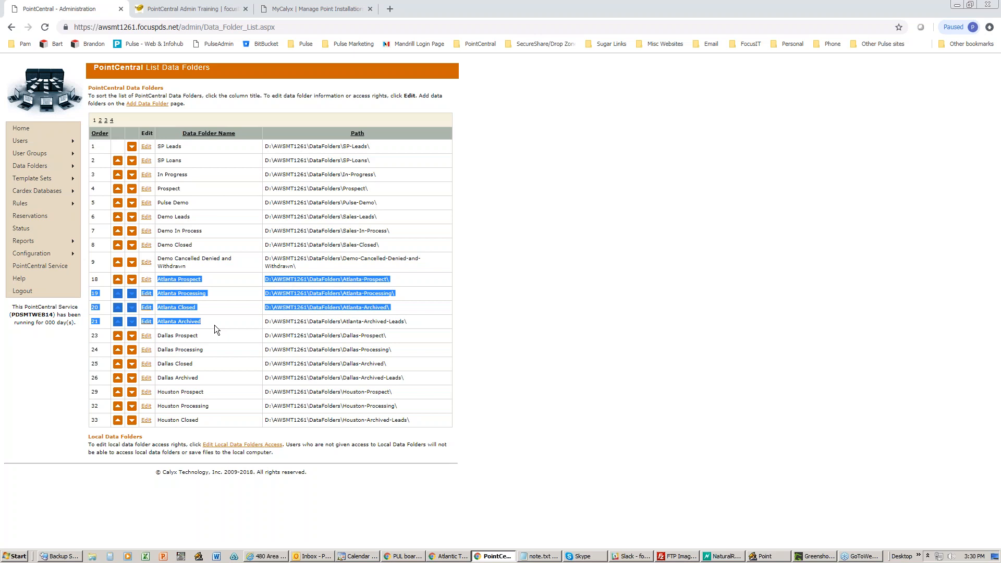
left_click(214, 324)
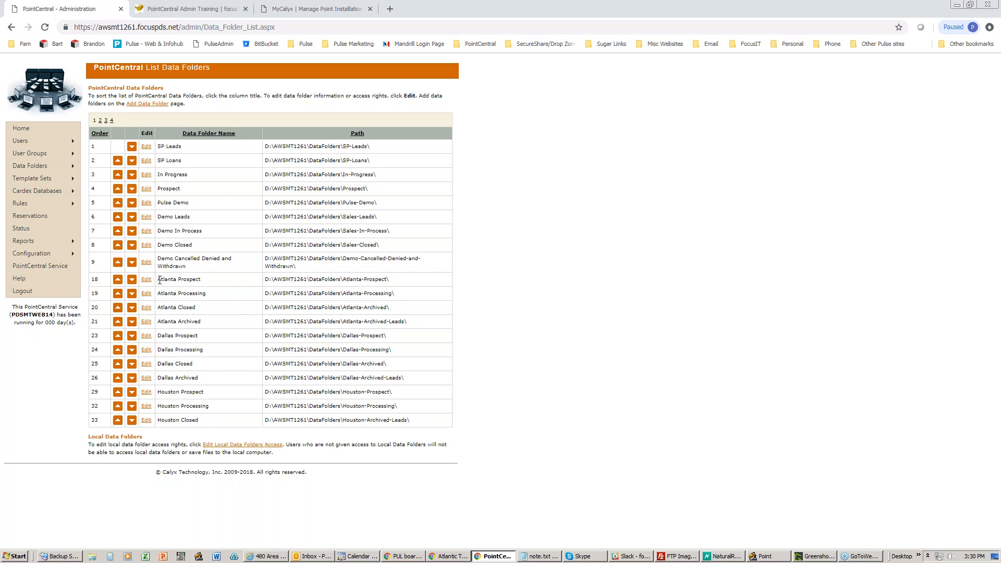
left_click_drag(156, 280, 189, 322)
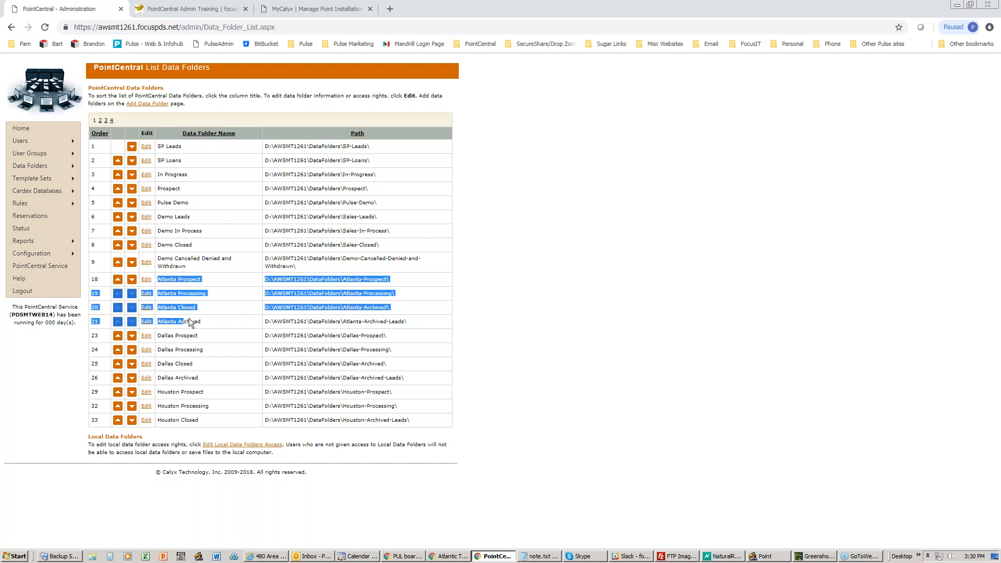
left_click(218, 282)
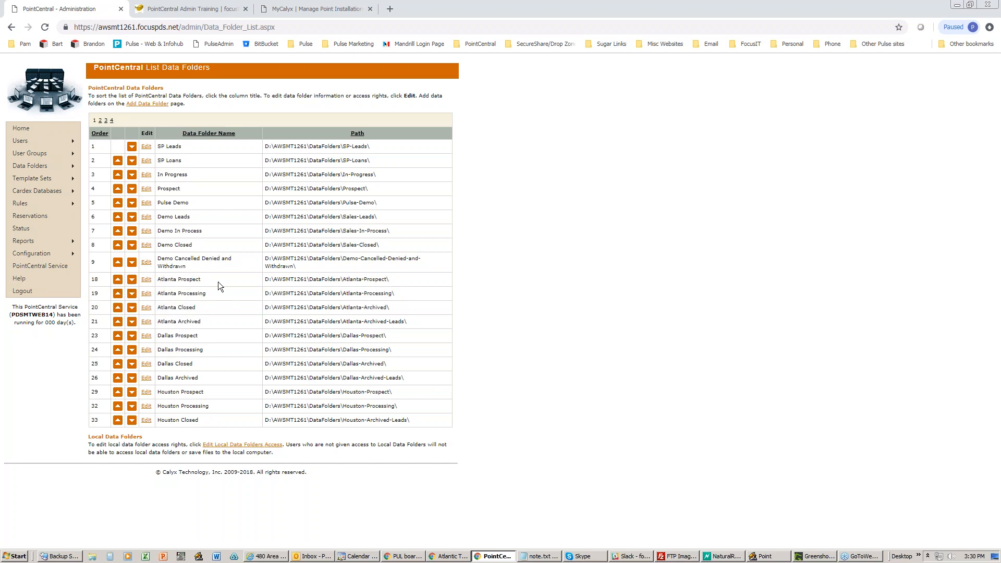
left_click_drag(201, 280, 177, 282)
- Move the Outlook Happy Birthday message window beside the browser and widen it
left_click(997, 130)
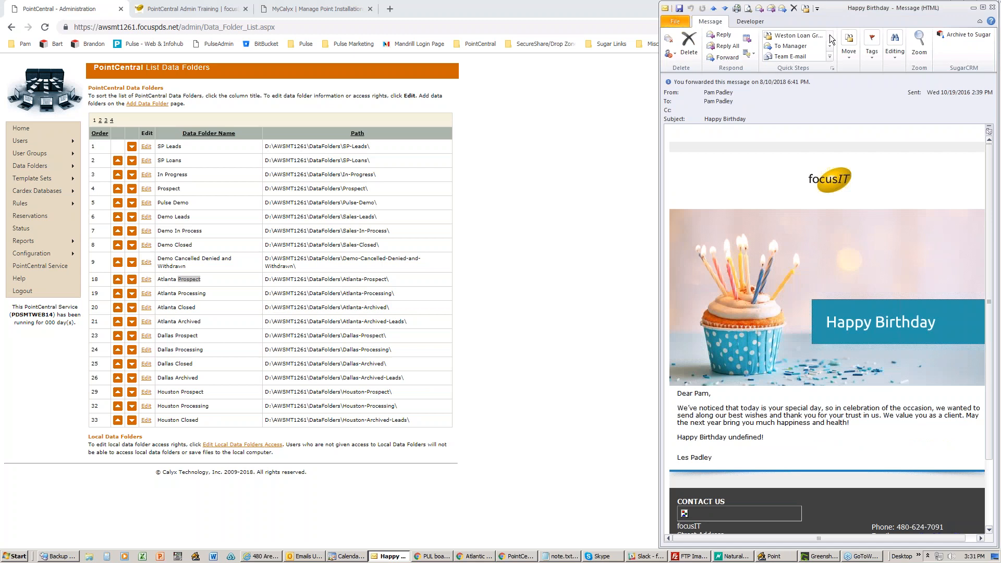
left_click_drag(840, 12, 548, 15)
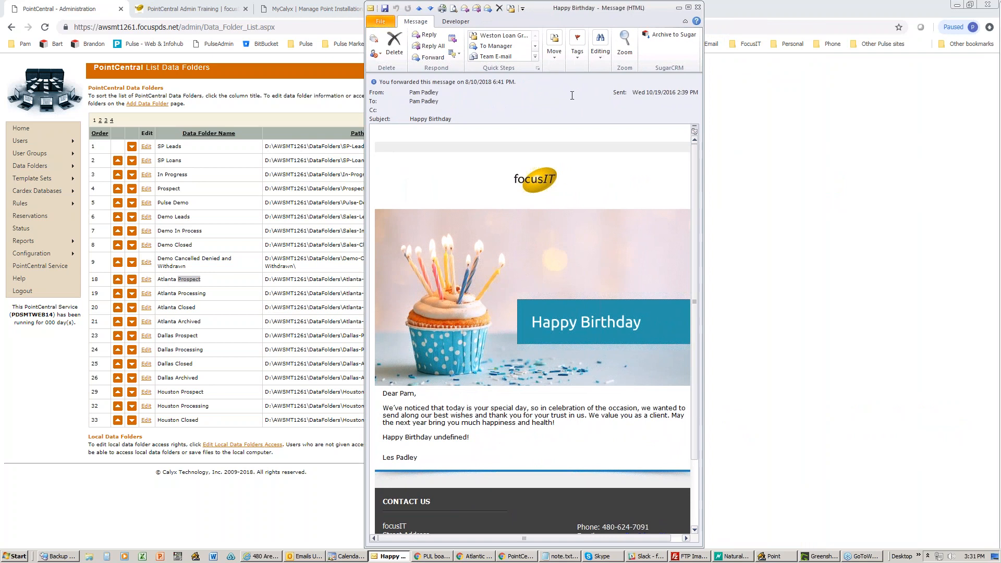
left_click_drag(703, 167, 728, 167)
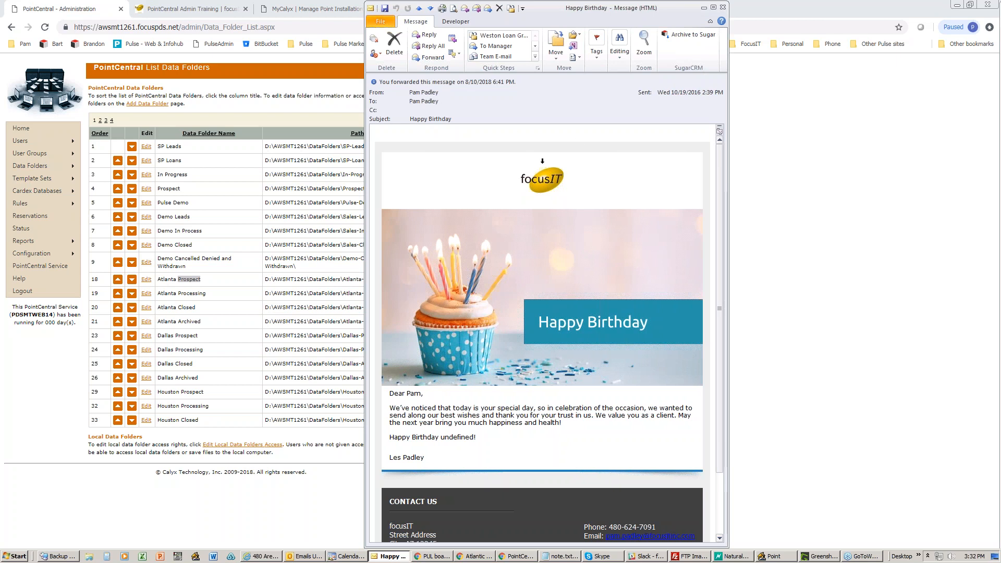
left_click(723, 8)
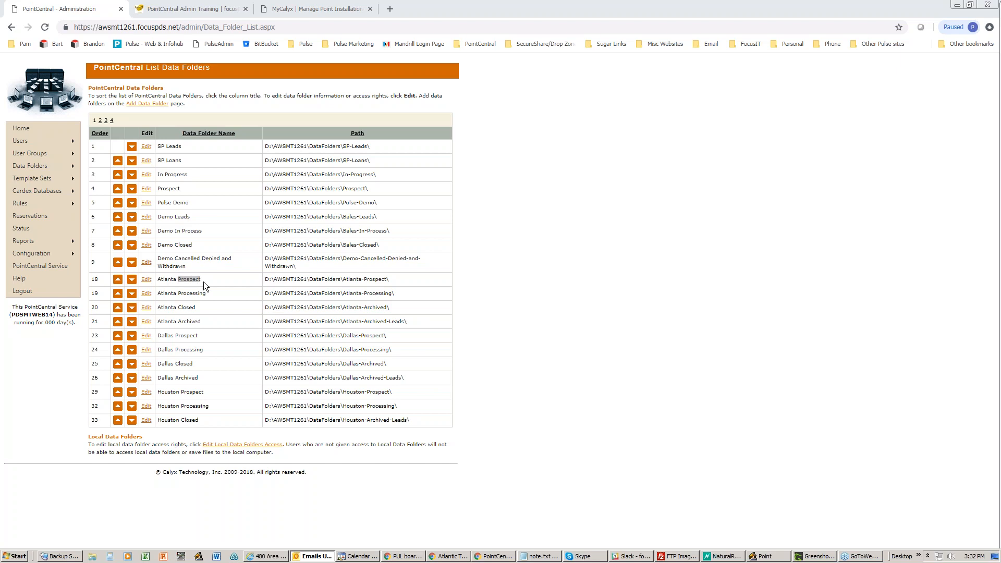
left_click_drag(208, 295, 179, 294)
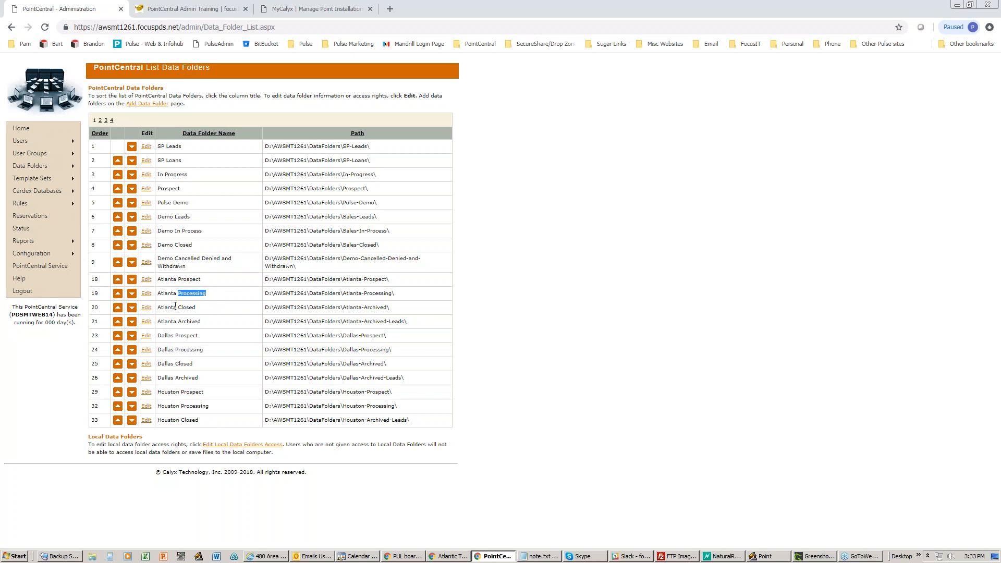
left_click(196, 306)
left_click_drag(177, 321, 207, 322)
- Search Point for loans in the Atlanta Prospect [PDS] data folder, then minimize Point
left_click(767, 556)
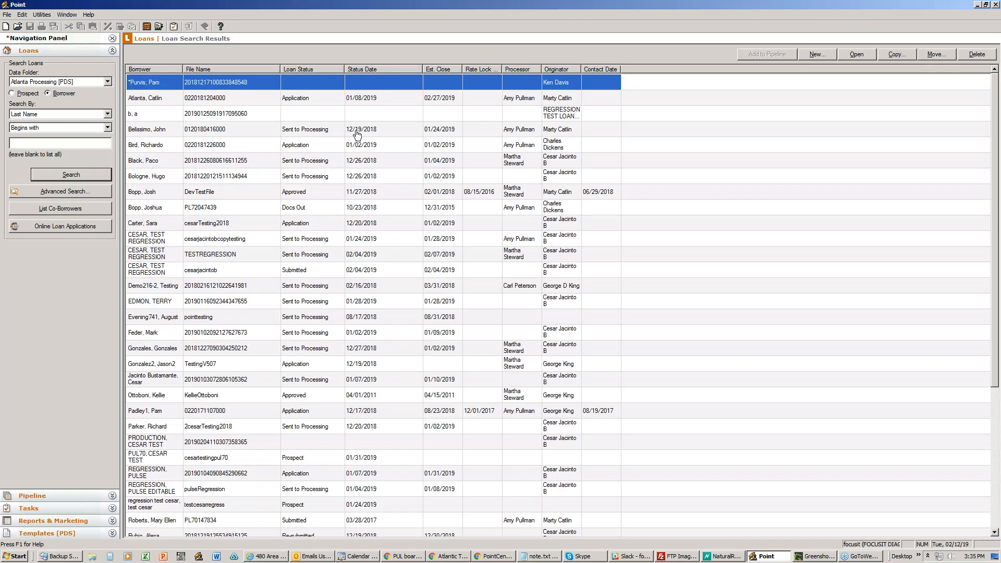
left_click(107, 82)
left_click(107, 91)
left_click(106, 91)
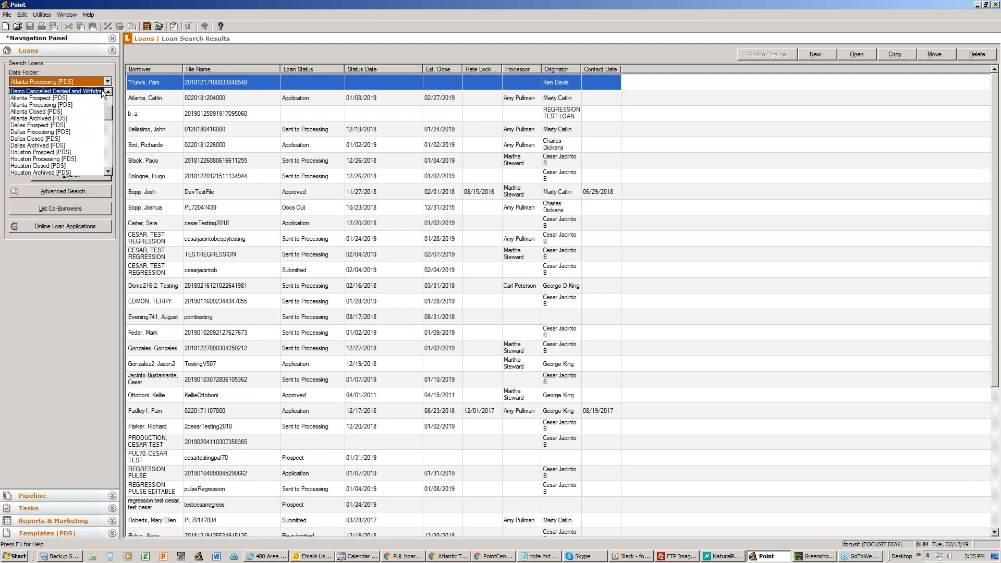
left_click(75, 98)
left_click(68, 175)
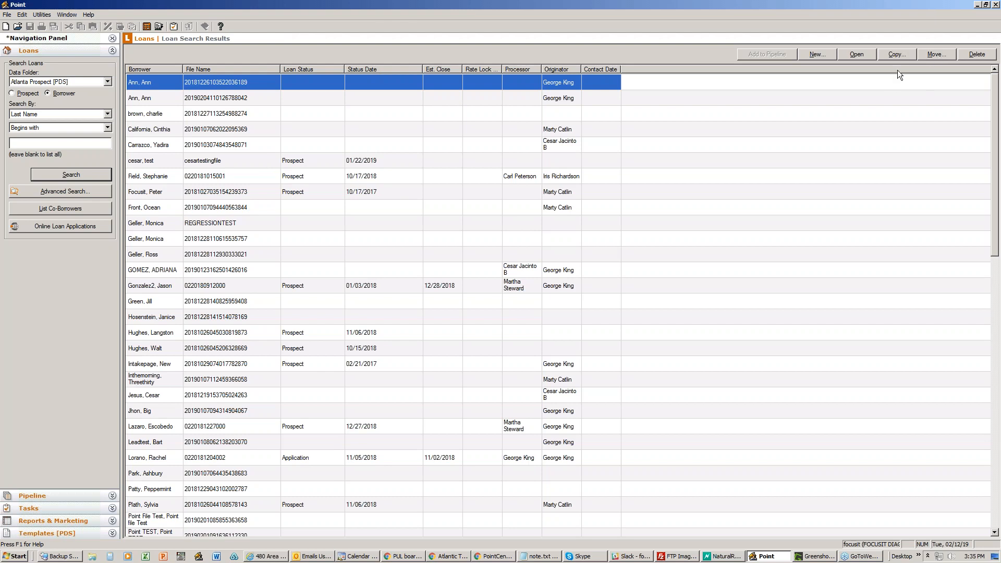
left_click(978, 4)
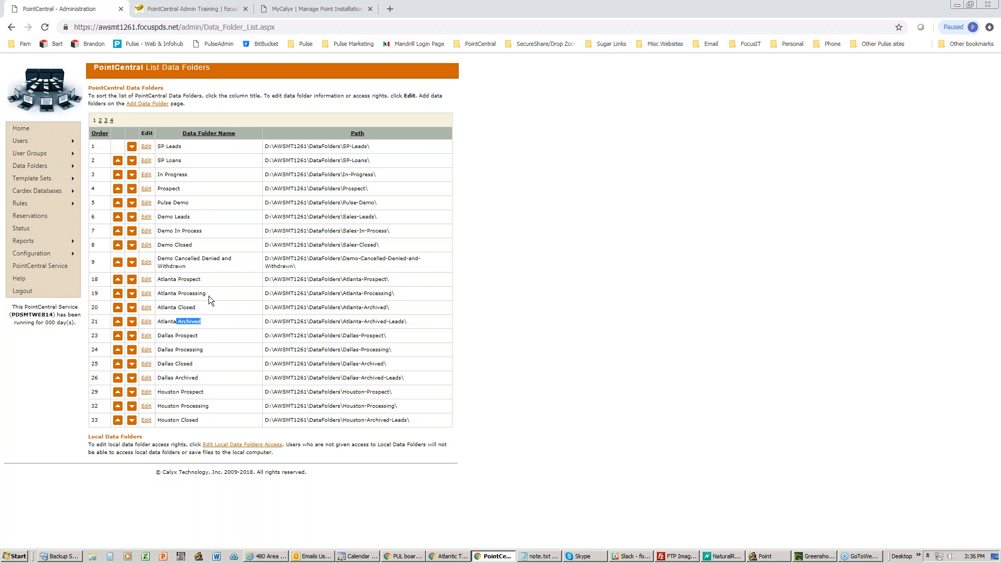
- Highlight the Atlanta Processing and Atlanta Closed folder names, then start a new browser tab
left_click_drag(209, 296, 190, 295)
left_click_drag(181, 295, 180, 295)
left_click_drag(197, 309, 180, 310)
left_click(390, 9)
- Sign in to Pulse CRM with the saved username and the pasted account password
left_click(151, 45)
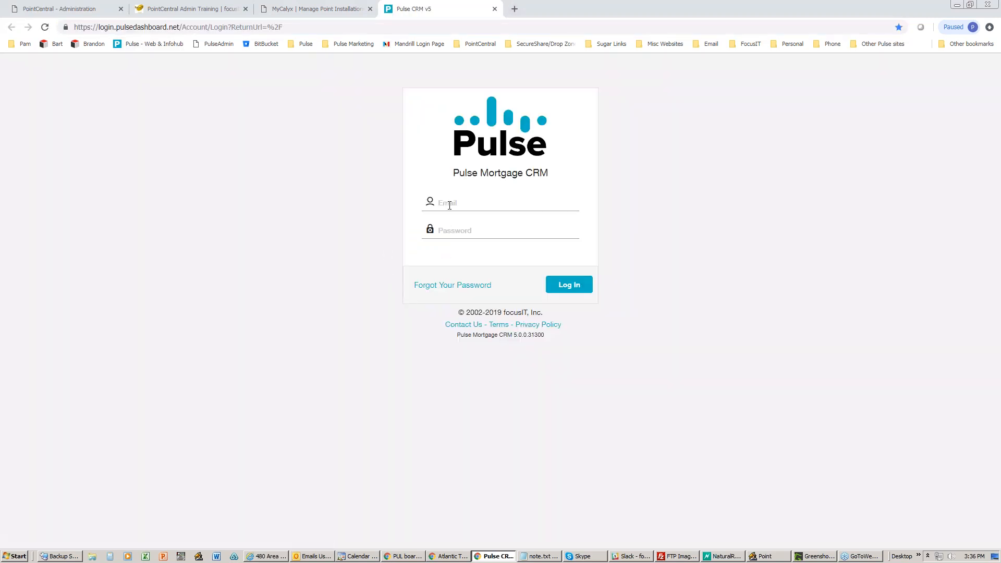
left_click(448, 203)
left_click(451, 220)
left_click(451, 227)
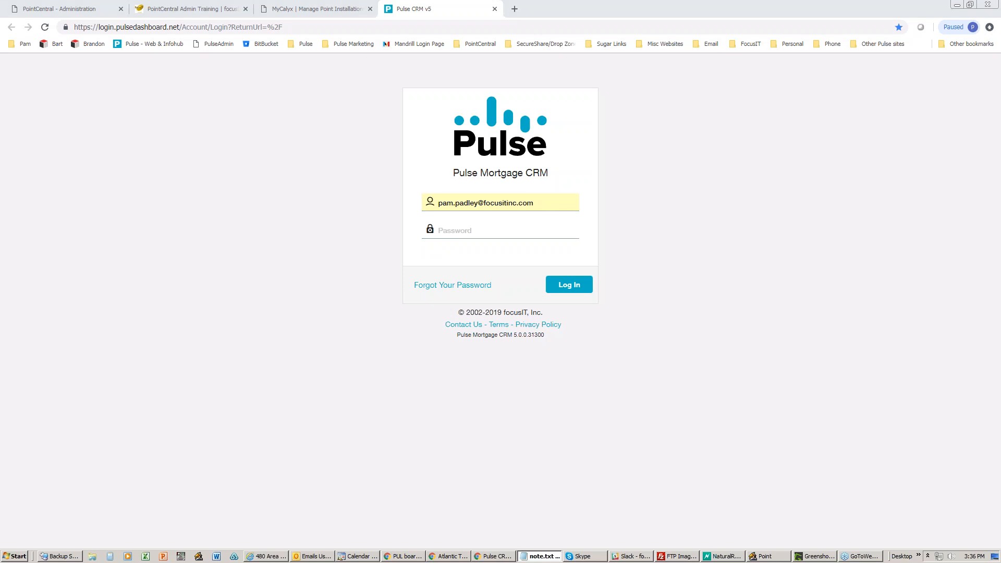
right_click(499, 226)
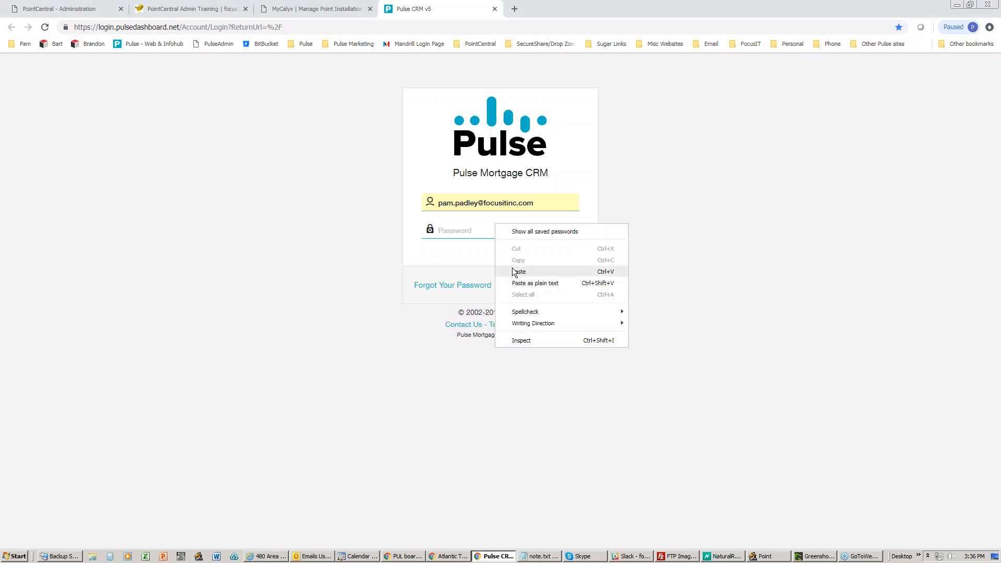
left_click(512, 268)
left_click(570, 285)
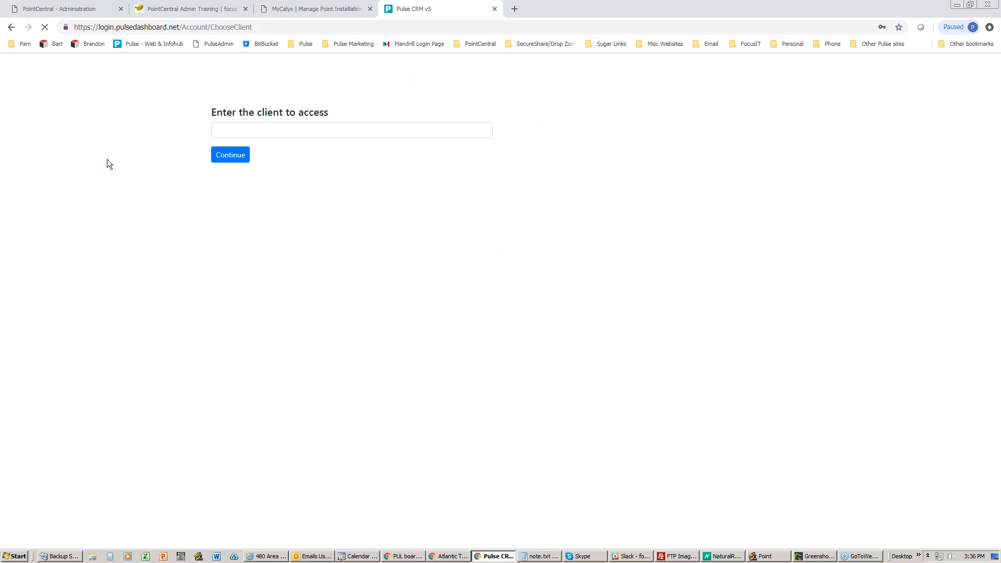
- Enter the FOCUSIT, INC client and bring the Point loan search window forward
left_click(249, 130)
type("foc")
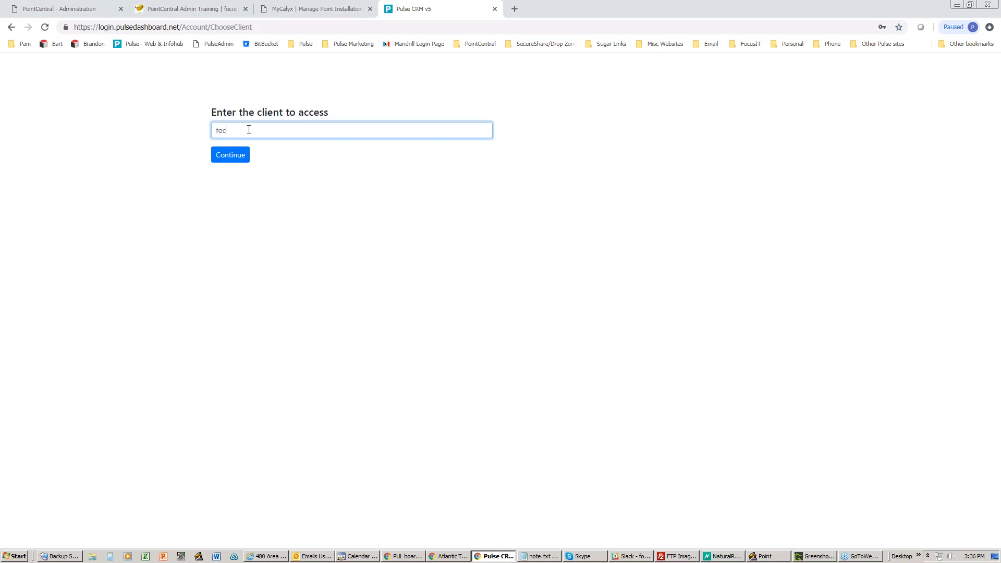
left_click(248, 146)
left_click(238, 158)
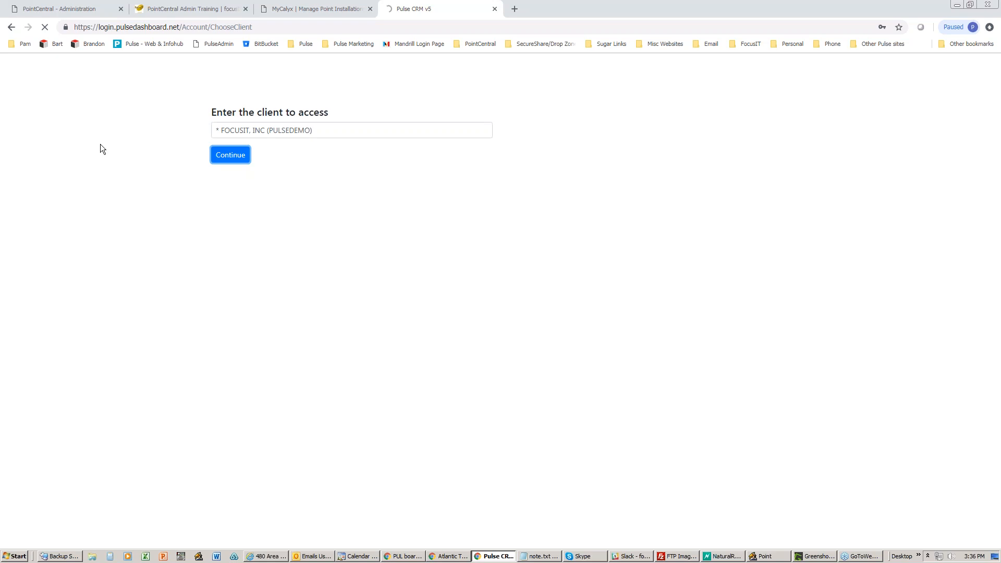
left_click(761, 557)
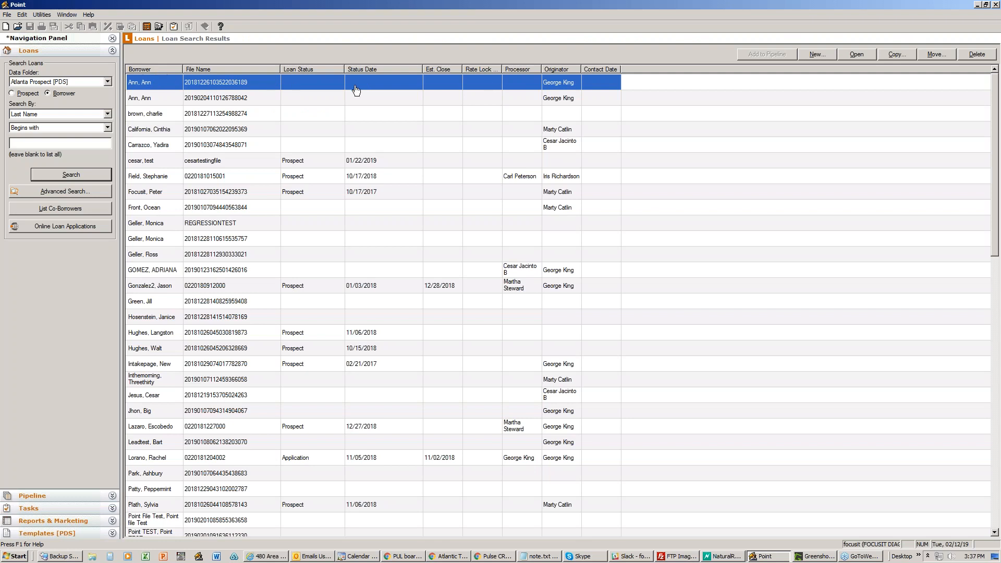
- Minimize Point, switch the Pulse pipeline to the Leads view, and return to PointCentral
left_click(978, 4)
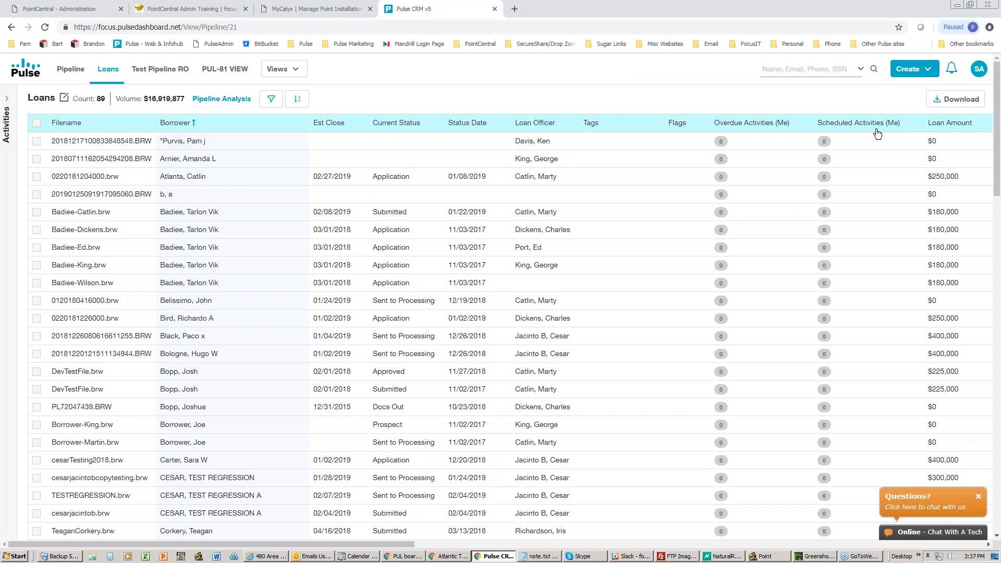
left_click(269, 70)
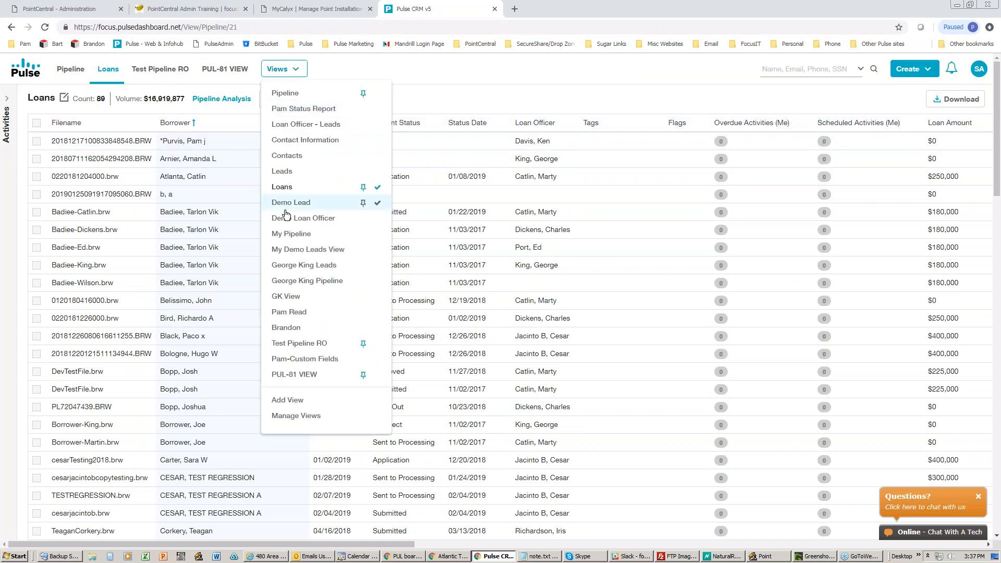
left_click(283, 172)
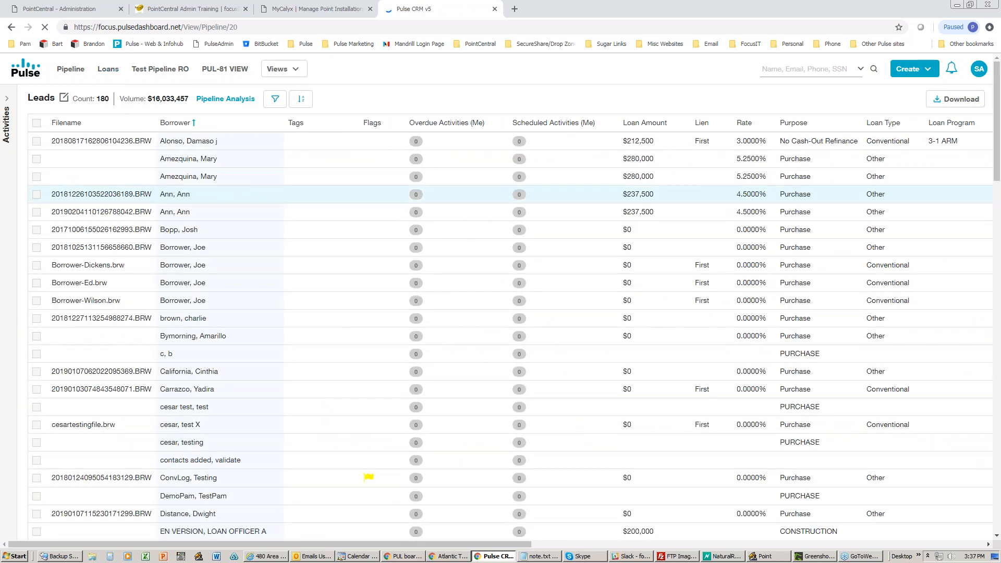
left_click(96, 11)
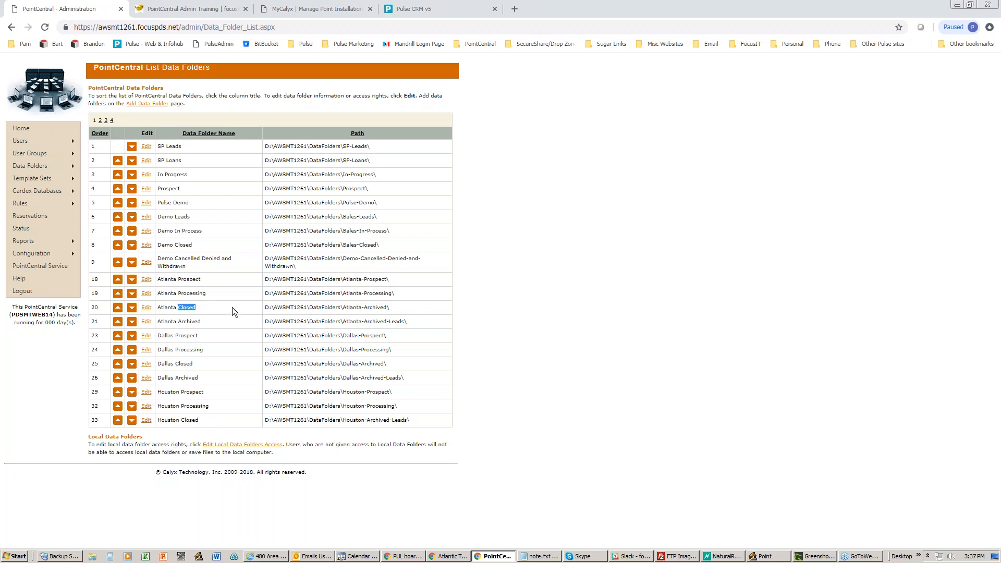
left_click(741, 557)
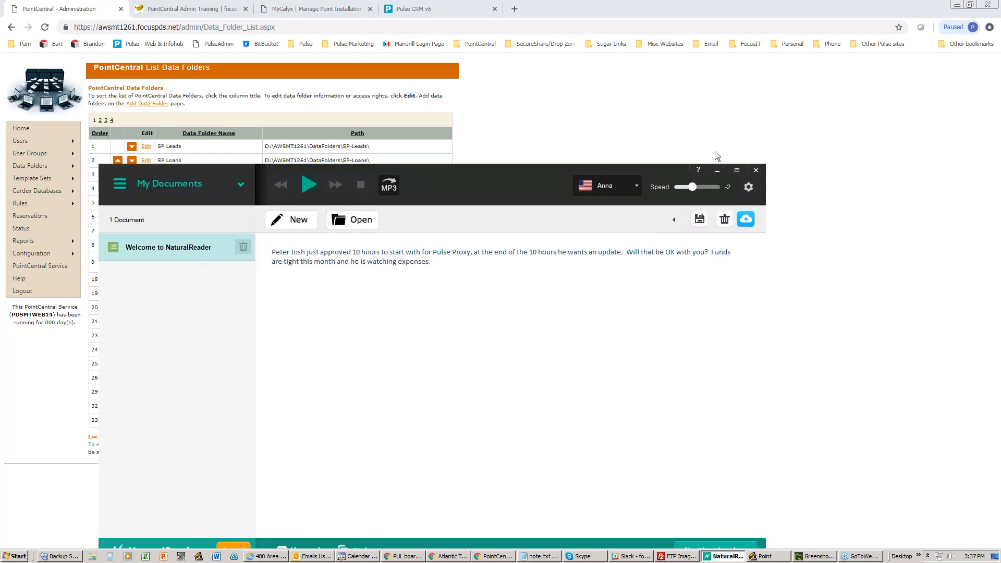
left_click(717, 170)
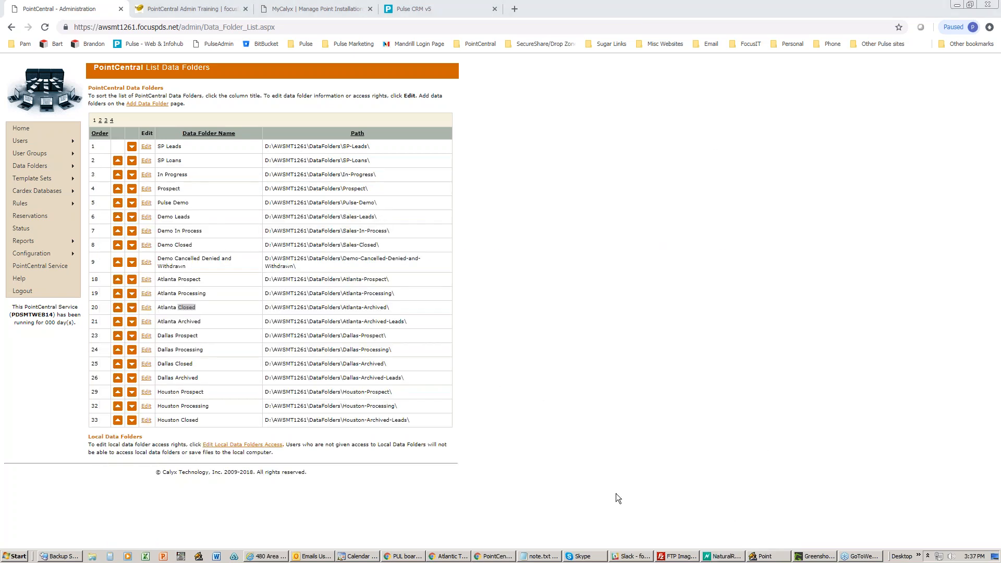
left_click(767, 557)
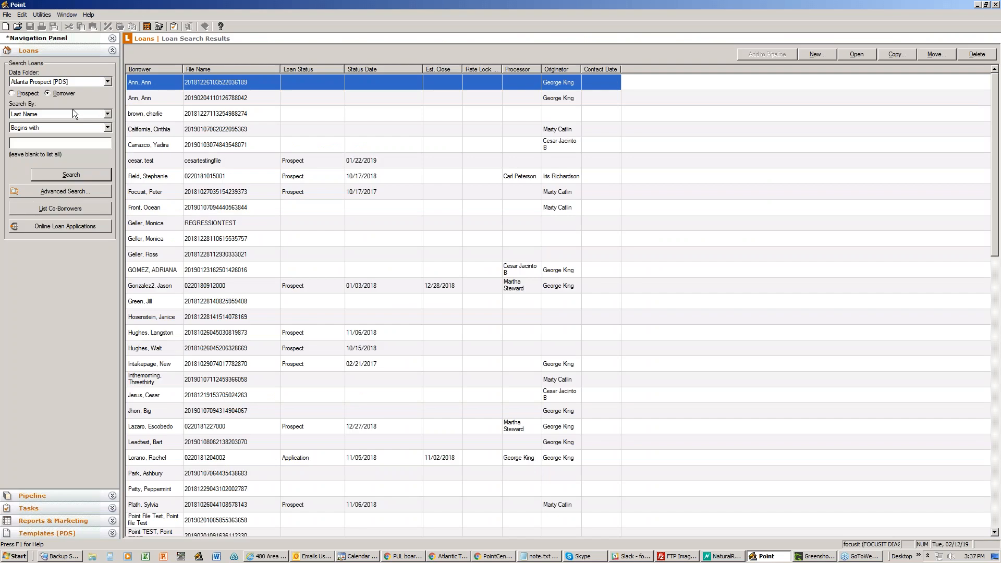
left_click(57, 95)
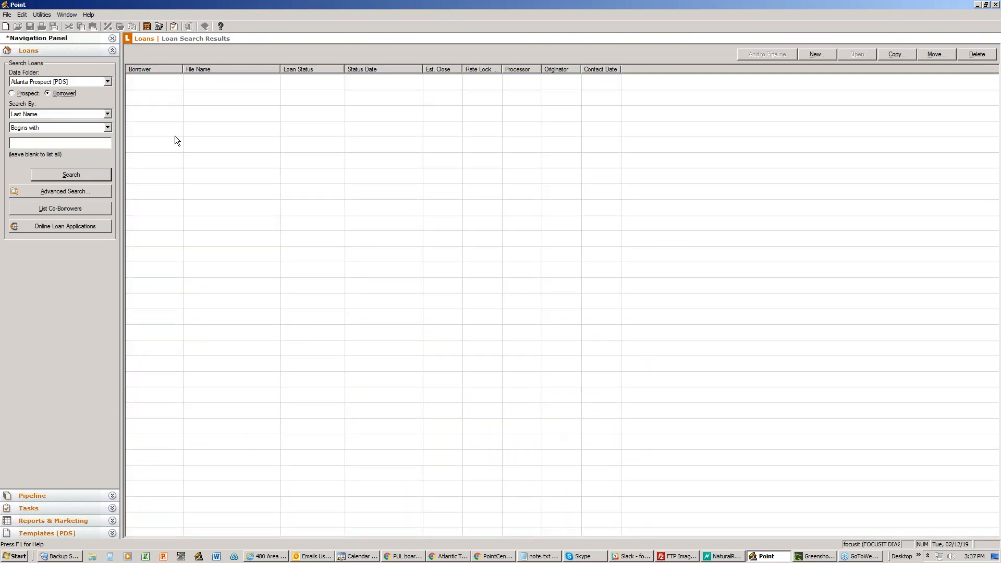
left_click(978, 6)
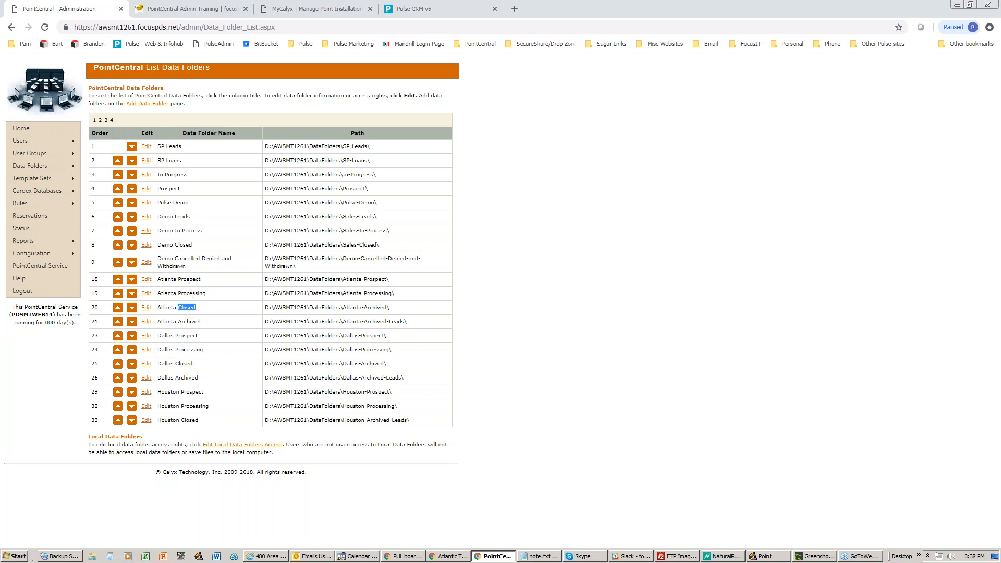
- Highlight 'Processing' and 'Closed' in the folder names, then open Atlanta Prospect for editing
left_click(193, 295)
double_click(192, 296)
left_click_drag(177, 307, 194, 307)
left_click(146, 281)
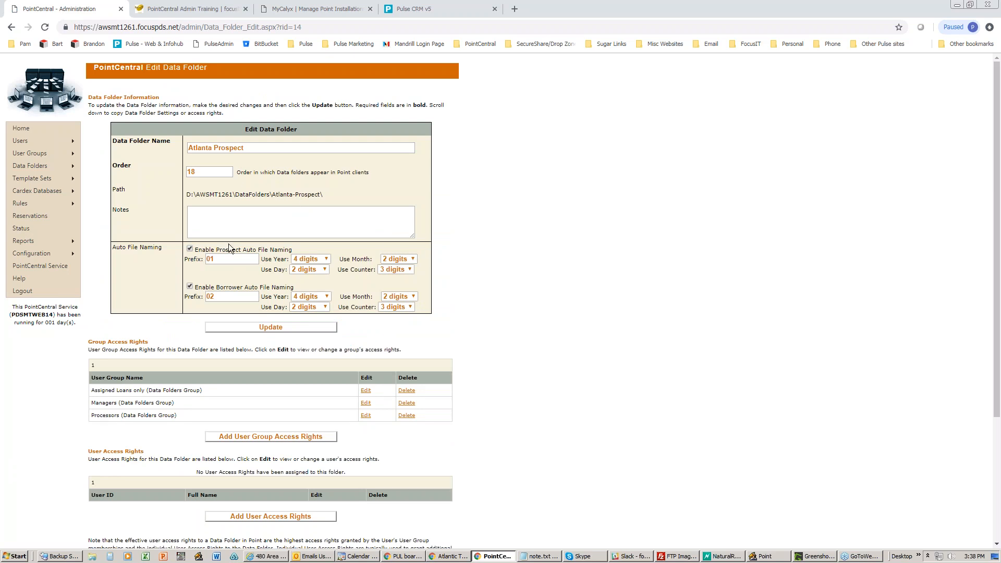
- Untick prospect auto file naming and review the settings, then return to the folder list without saving
left_click(190, 249)
scroll(190, 250, "down", 1)
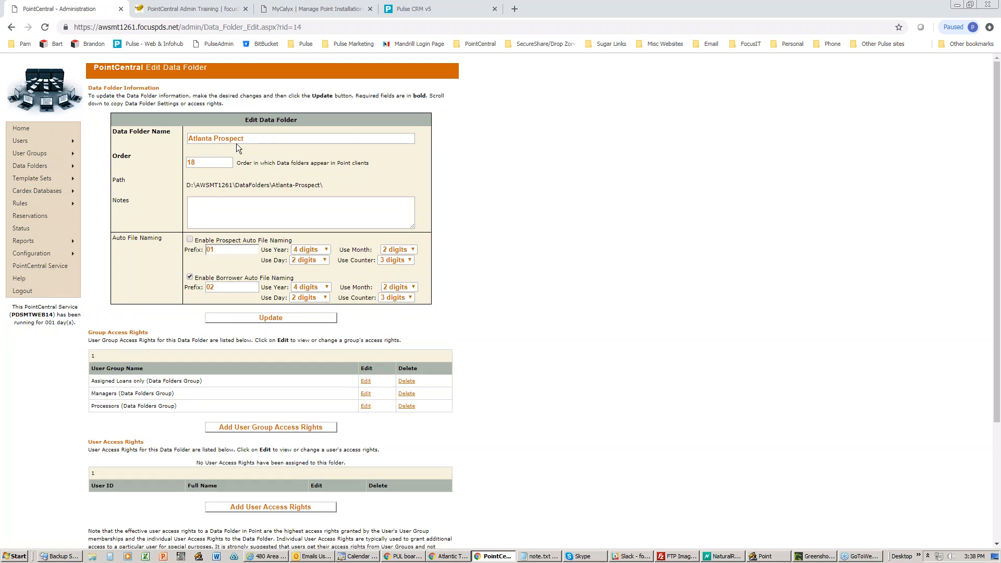
double_click(215, 138)
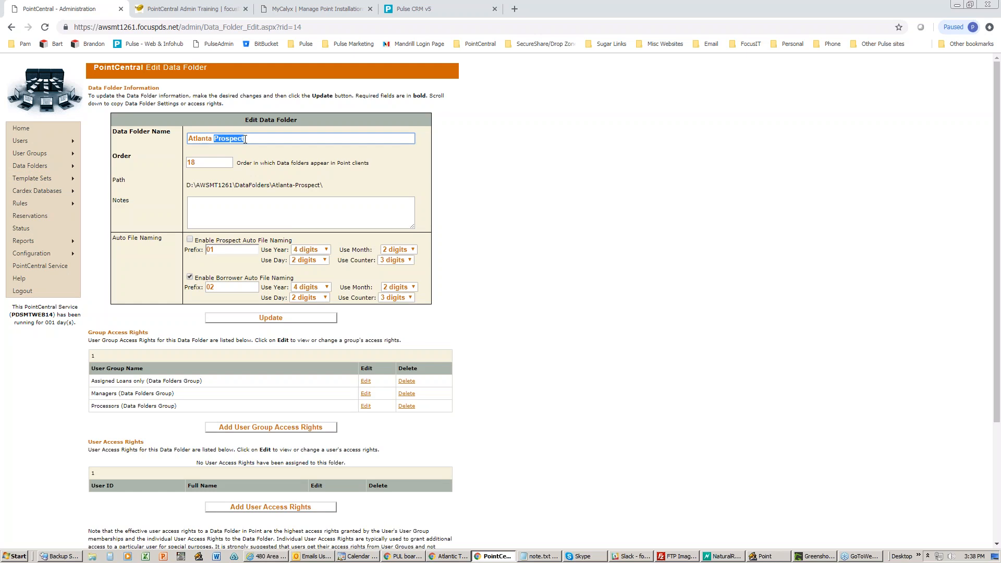
left_click_drag(180, 272, 453, 293)
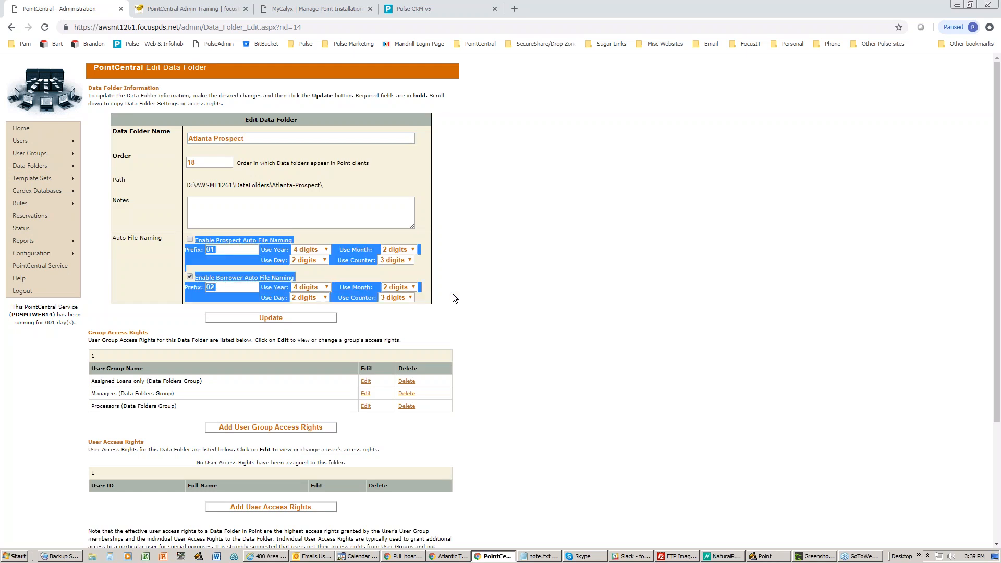
left_click(458, 293)
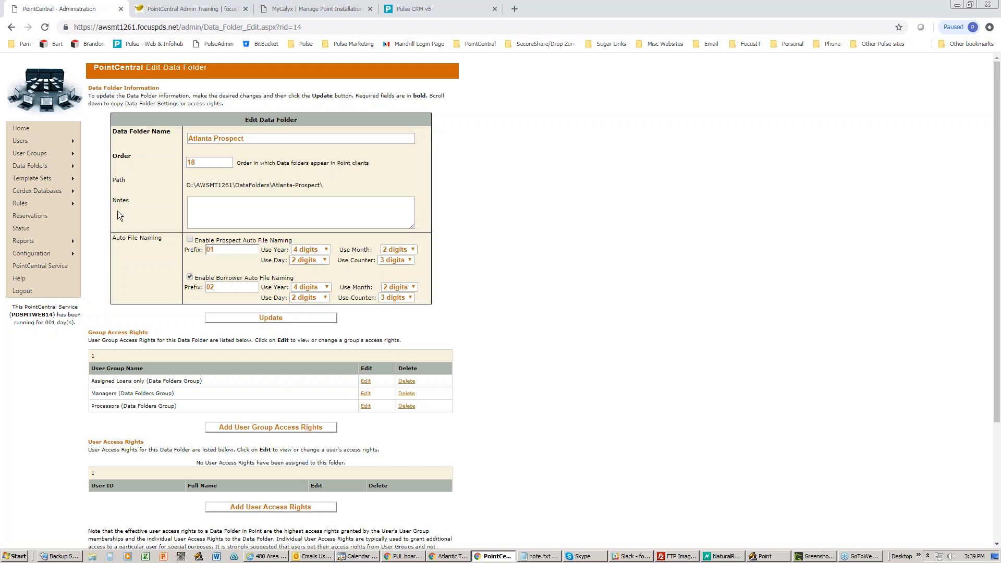
mouse_move(52, 165)
left_click(97, 178)
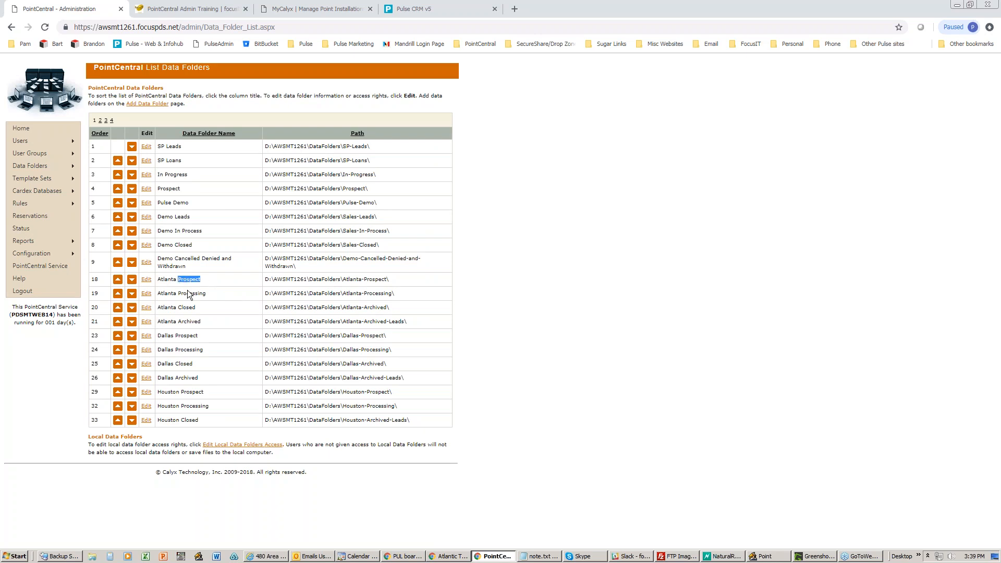
- Highlight Atlanta Processing and Atlanta Prospect, then reload the List Data Folders page
left_click_drag(209, 296, 178, 322)
left_click_drag(205, 280, 180, 295)
mouse_move(73, 167)
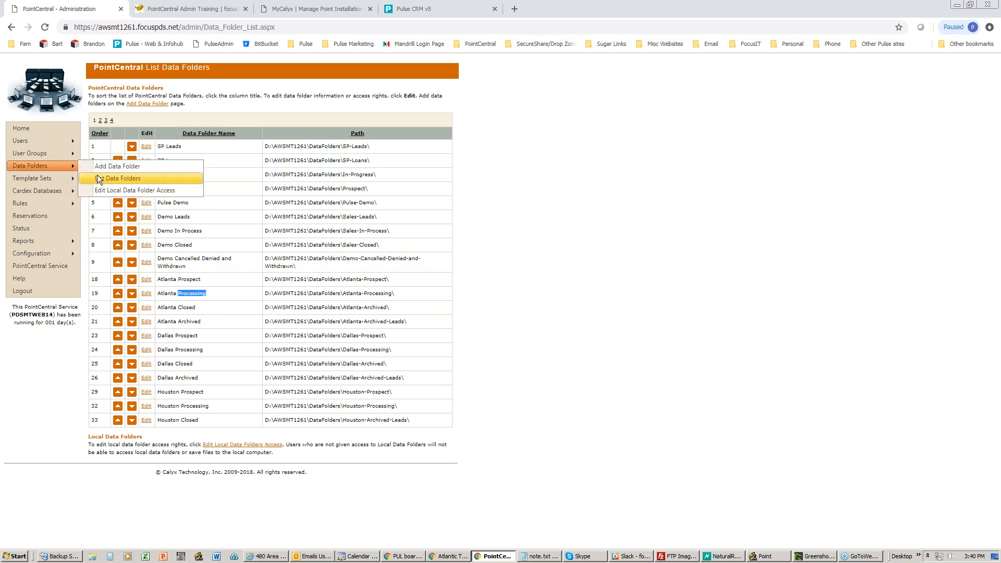
left_click(98, 177)
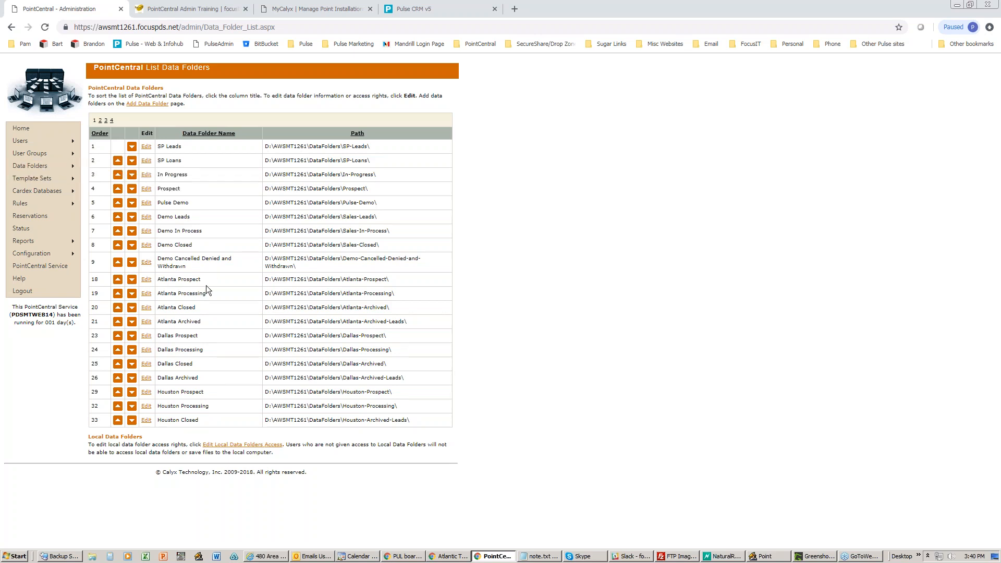
- Edit Atlanta Prospect, untick prospect auto file naming, and highlight the Group and User Access Rights sections
left_click(147, 280)
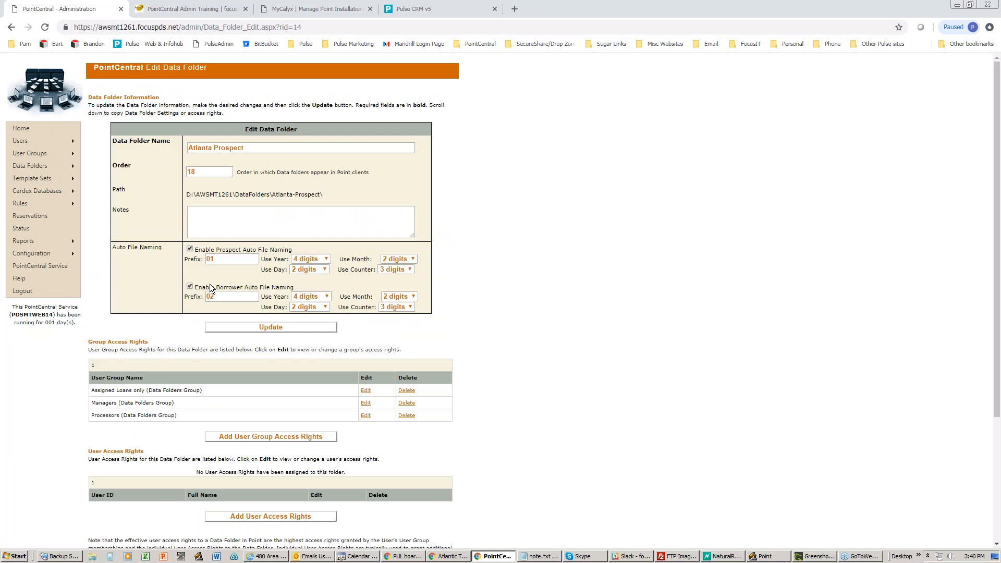
left_click(190, 249)
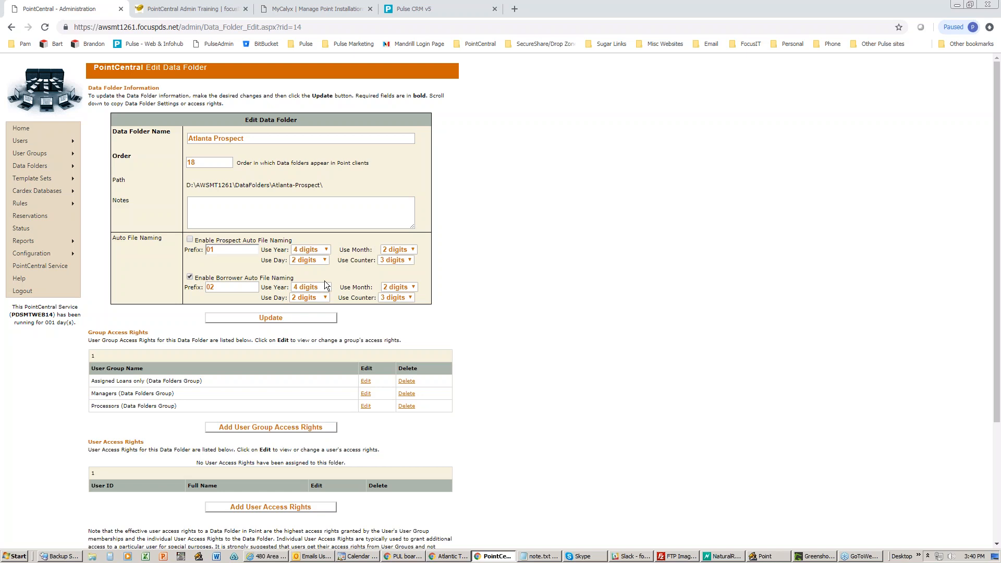
scroll(321, 282, "down", 2)
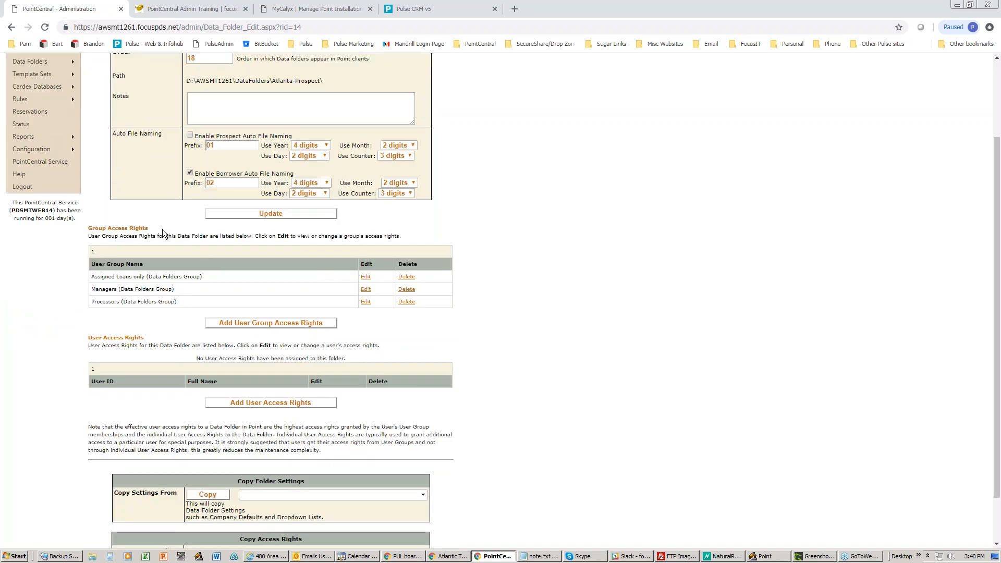
triple_click(86, 228)
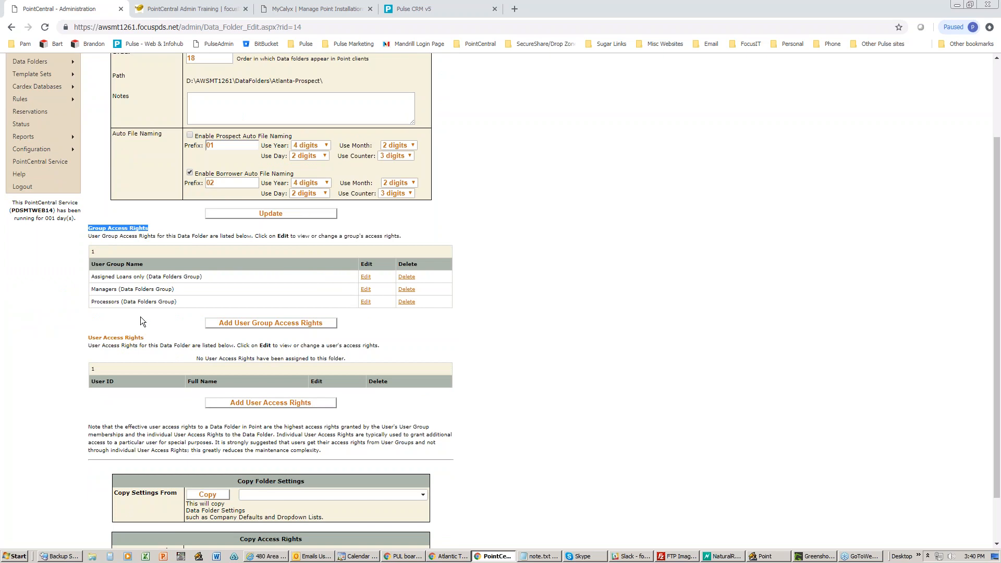
triple_click(89, 337)
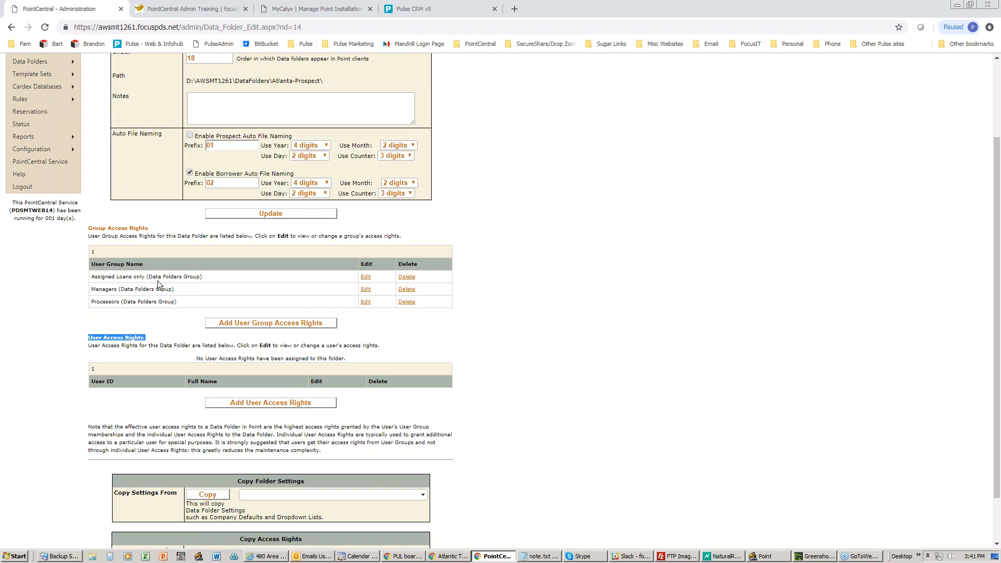
- Look over the Managers group's rights, then go back and open the Assigned Loans only group's rights
left_click(366, 289)
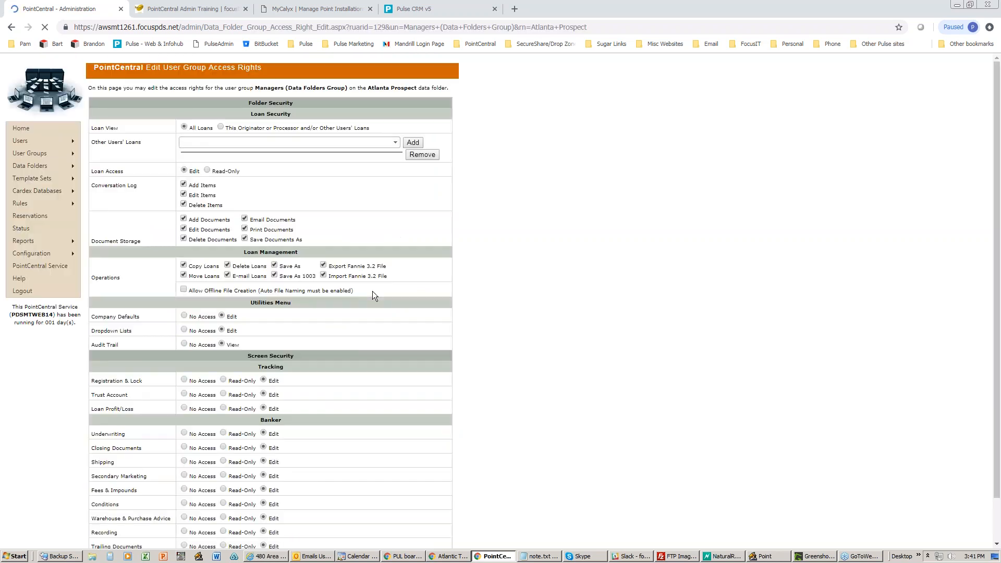
scroll(470, 296, "down", 2)
scroll(469, 295, "up", 2)
left_click(11, 28)
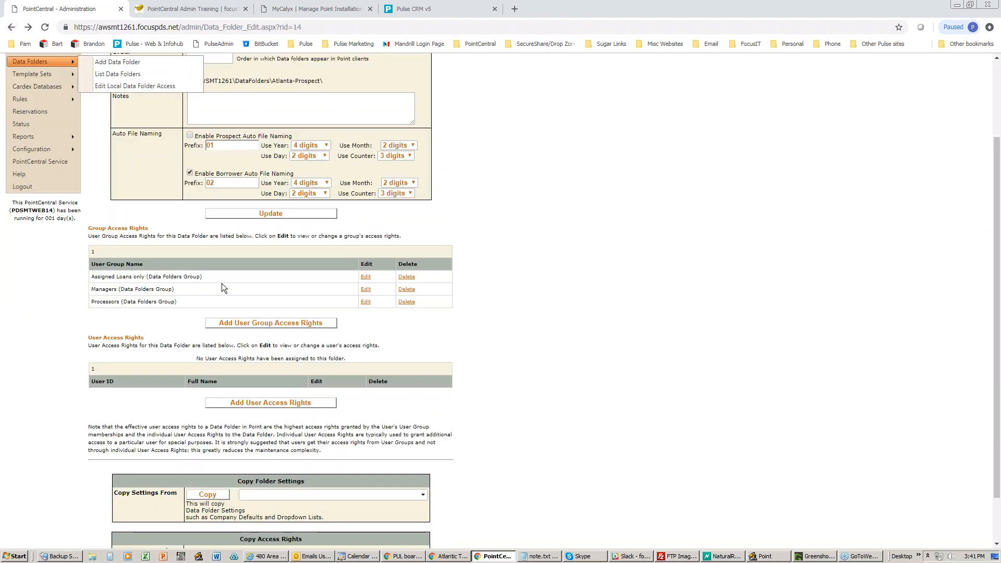
left_click(364, 276)
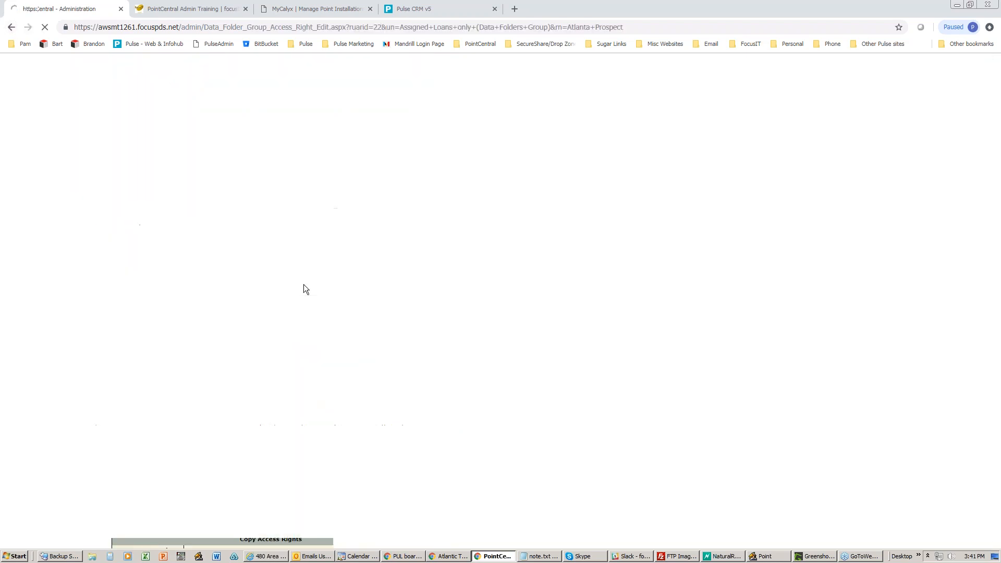
- Look through the Add User Access Rights form for Atlanta Prospect, then go back without adding a user
left_click(10, 27)
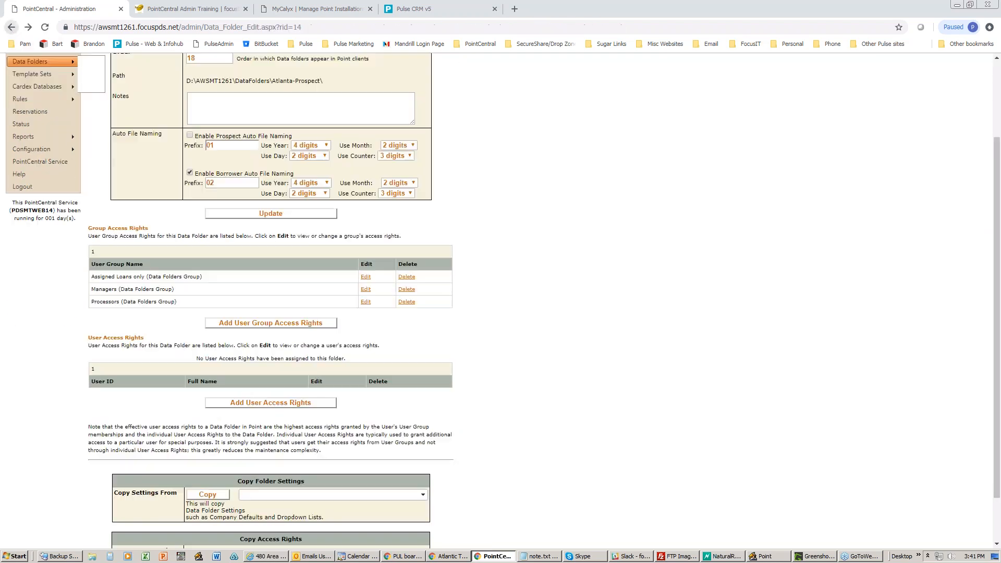
left_click(271, 403)
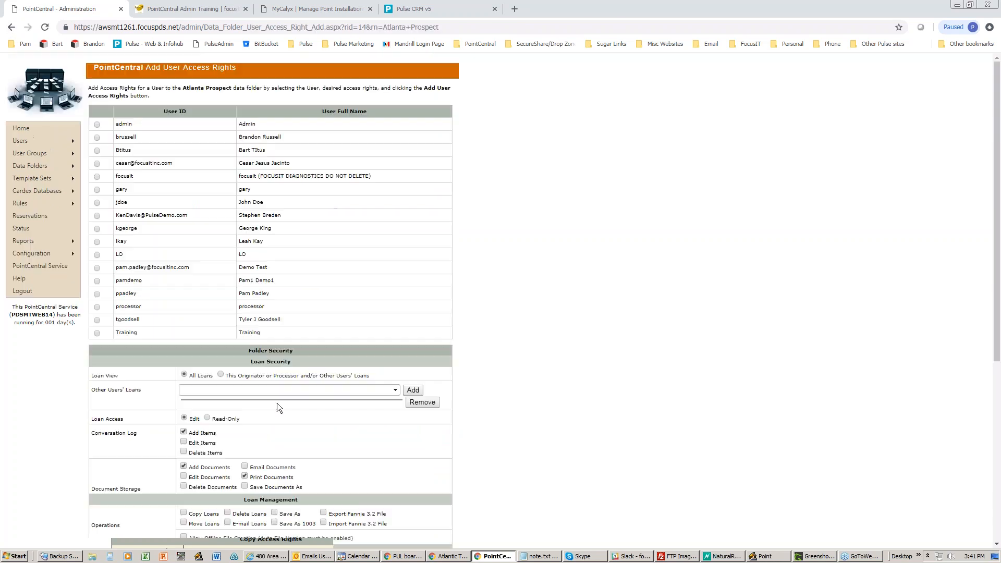
scroll(277, 402, "down", 2)
scroll(277, 403, "down", 4)
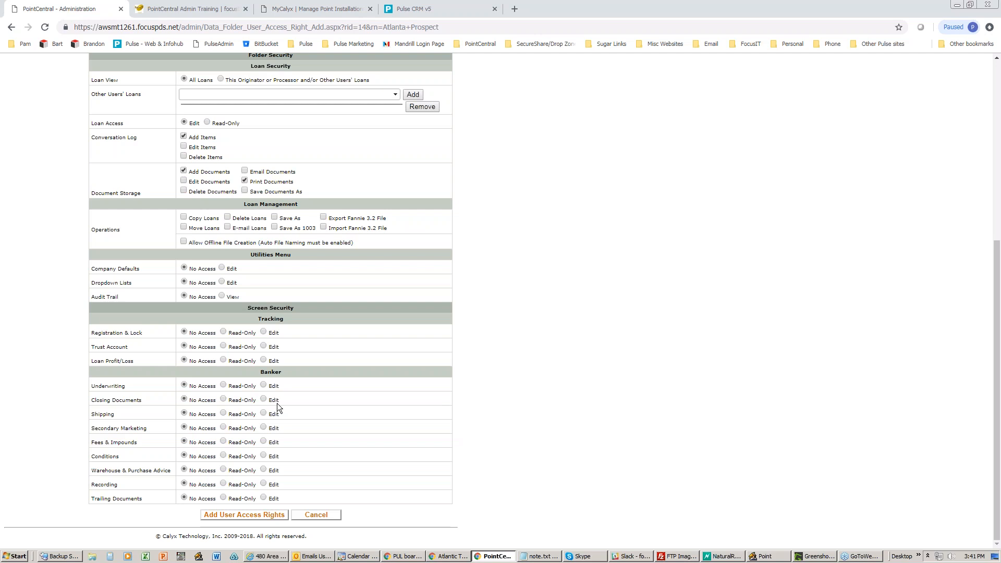
scroll(277, 403, "up", 6)
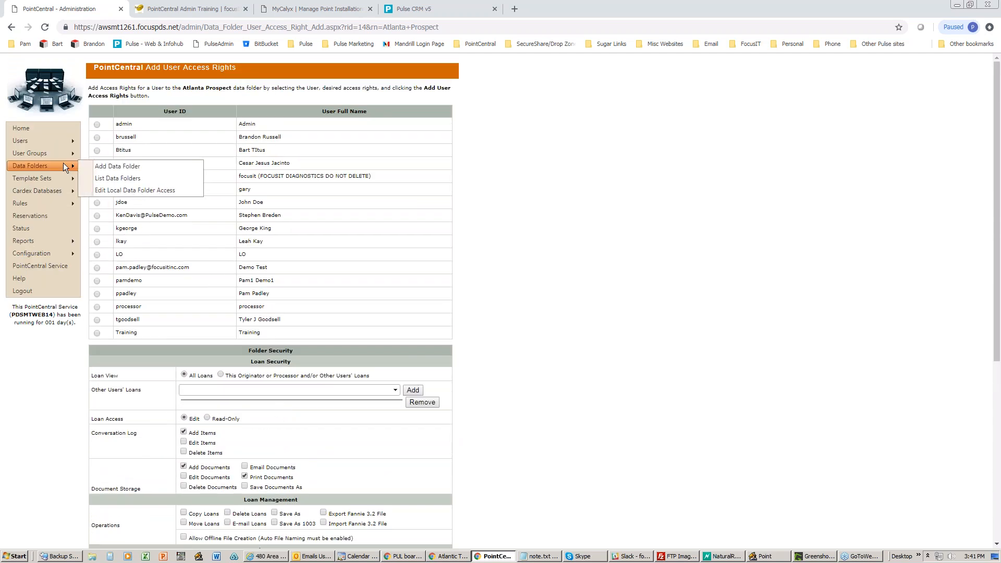
left_click(11, 27)
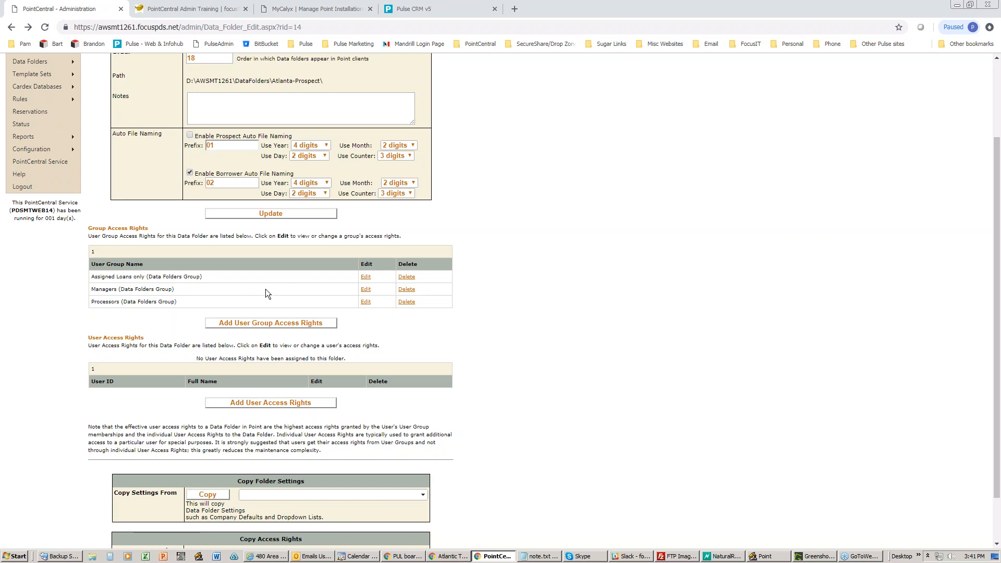
left_click(366, 290)
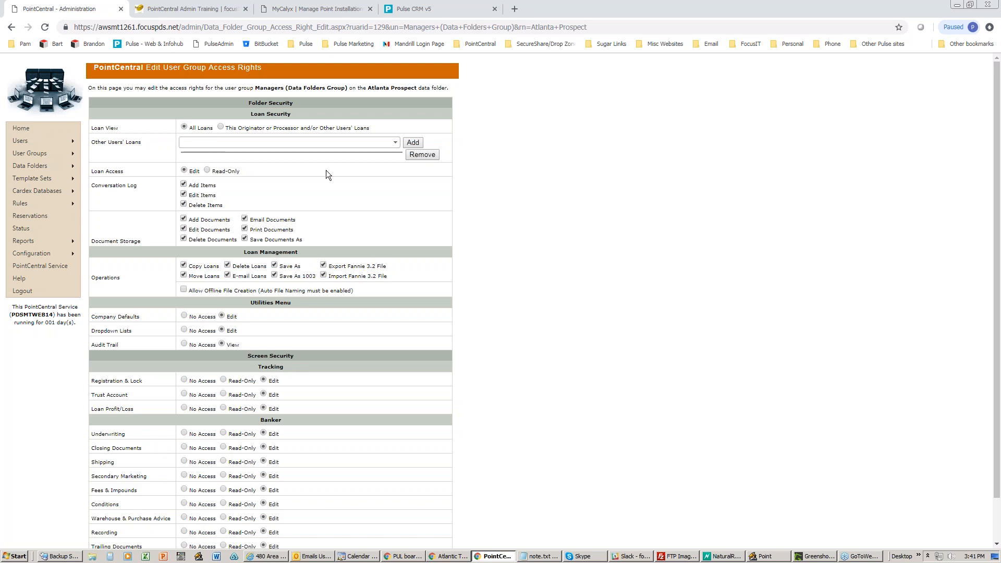
scroll(483, 226, "down", 1)
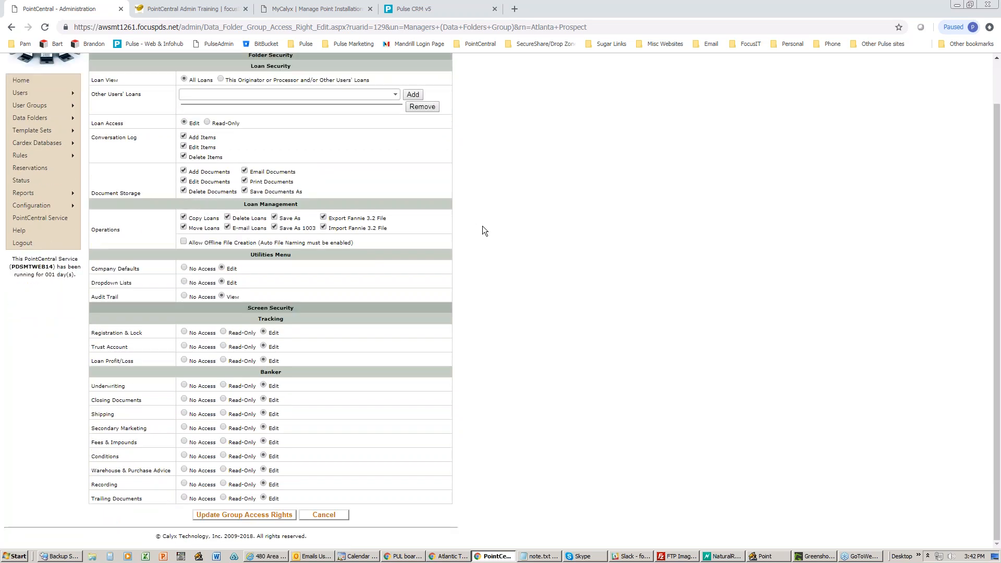
scroll(485, 231, "up", 1)
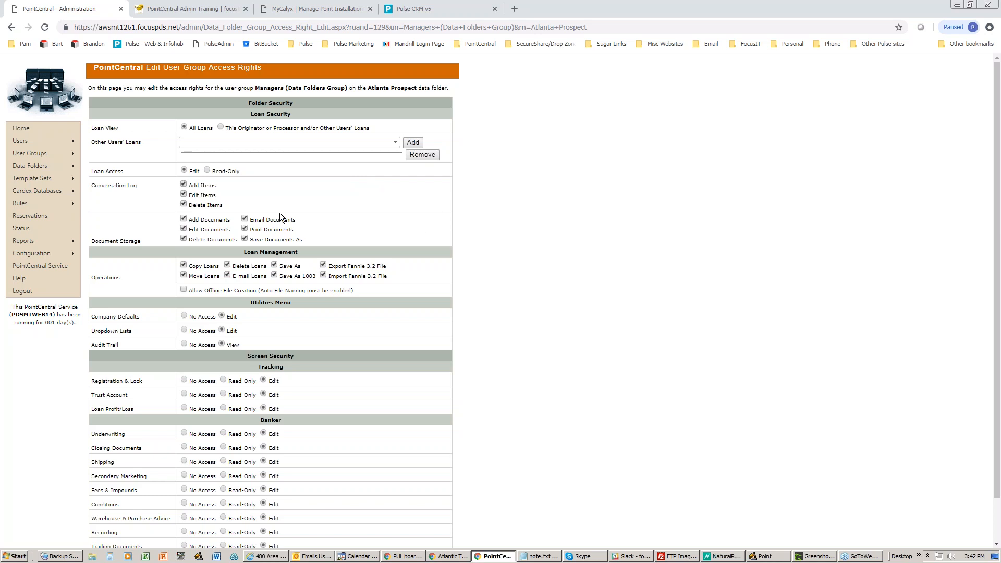
scroll(286, 297, "down", 1)
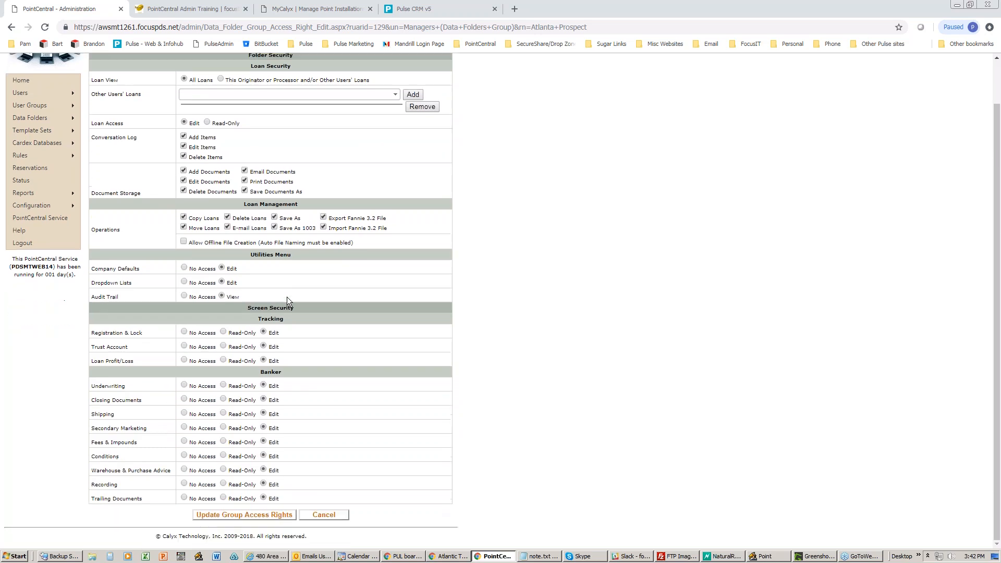
scroll(287, 297, "up", 1)
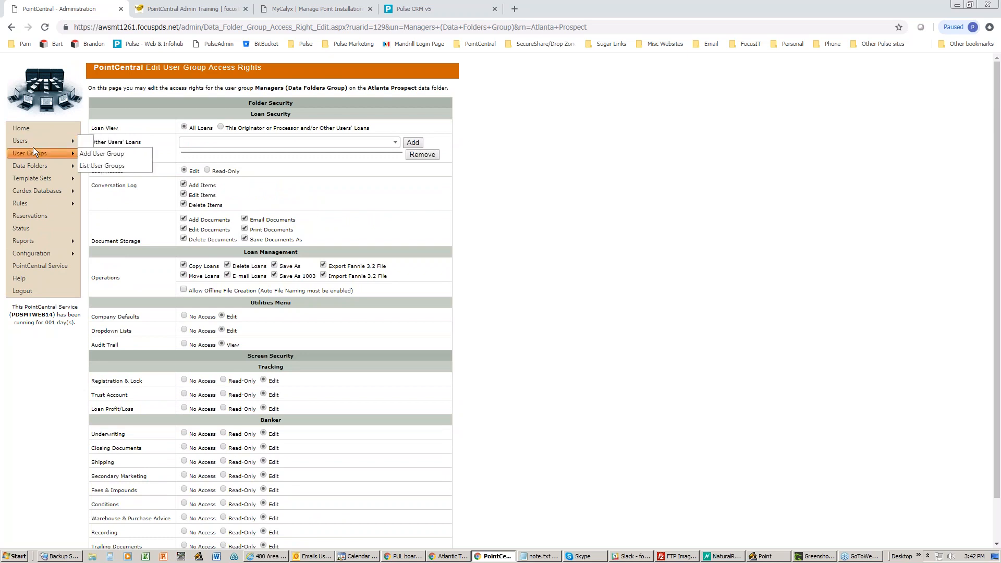
left_click(11, 27)
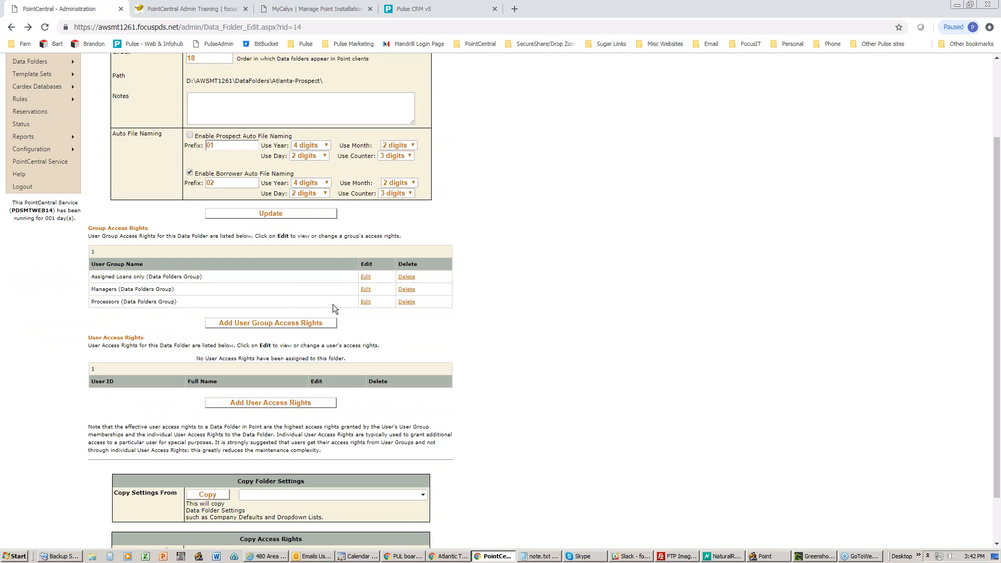
- Open the Assigned Loans only group's rights, highlight the group name, then bring up Point
left_click(366, 277)
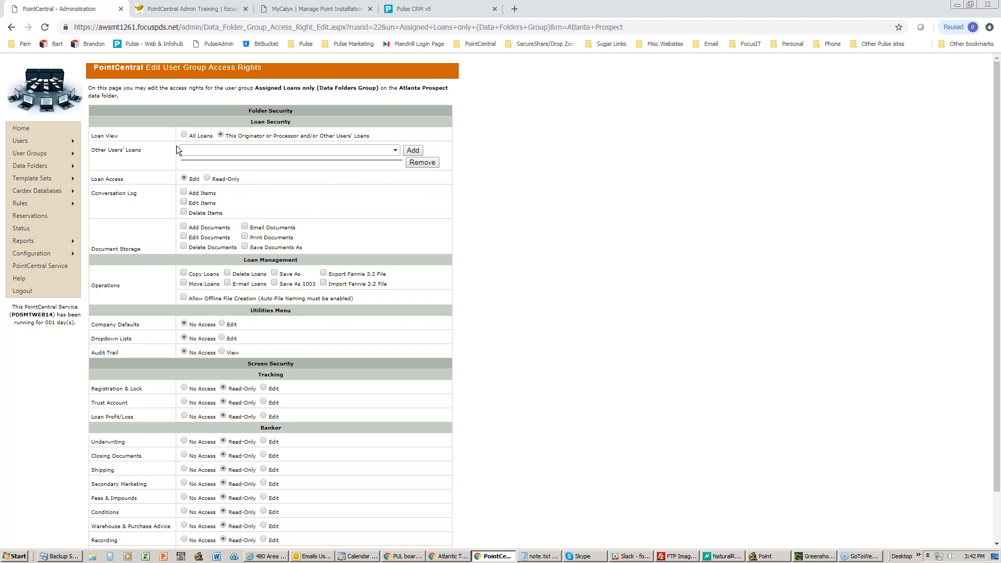
left_click_drag(259, 89, 302, 88)
left_click(365, 138)
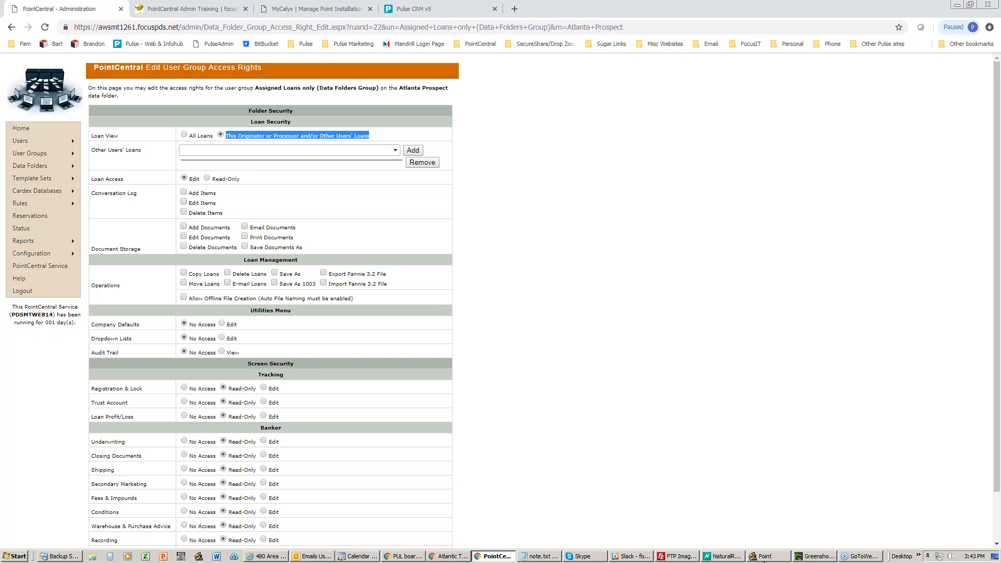
left_click(765, 557)
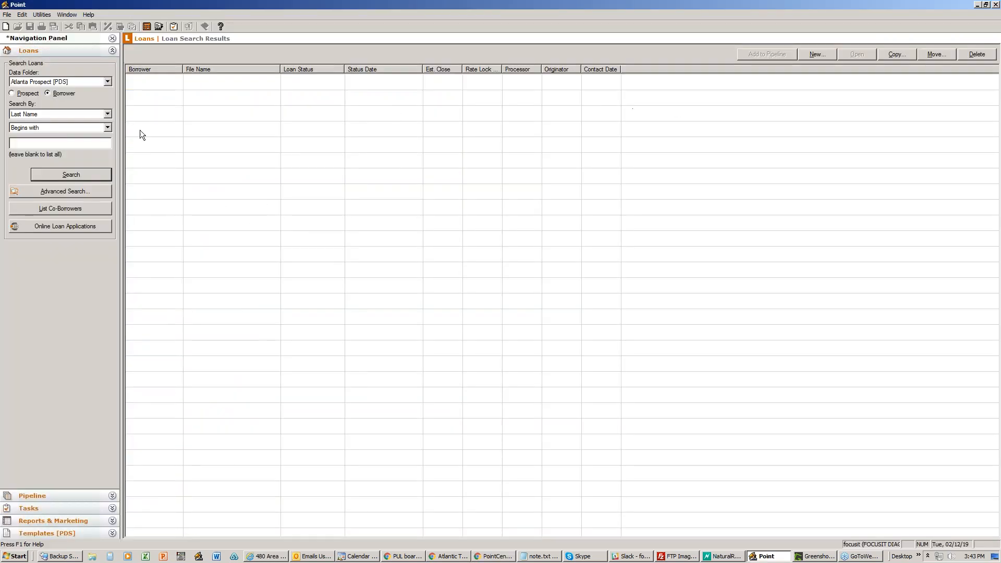
- Search the Atlanta Prospect [PDS] folder for all loans, then begin a new loan file
left_click(71, 174)
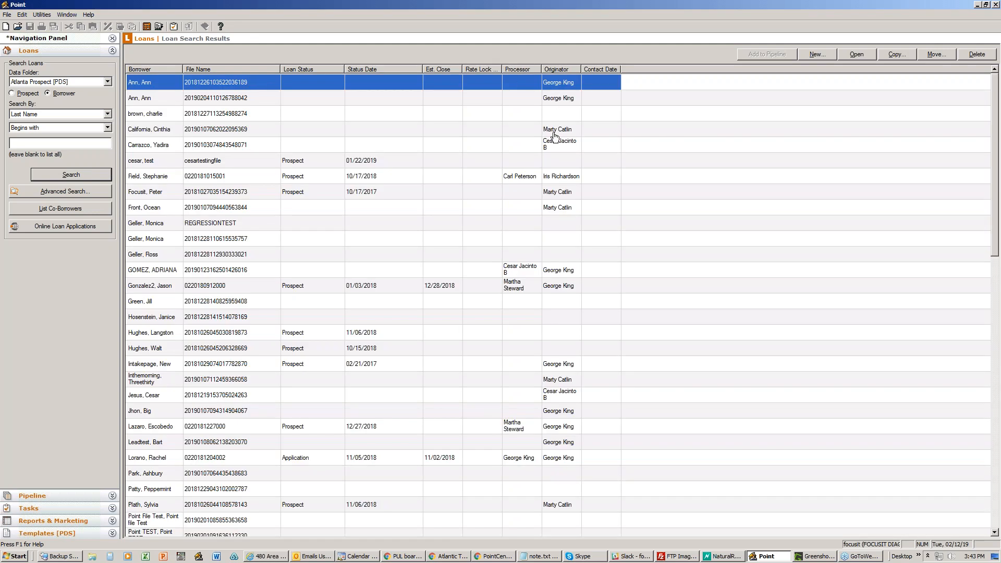
left_click(977, 4)
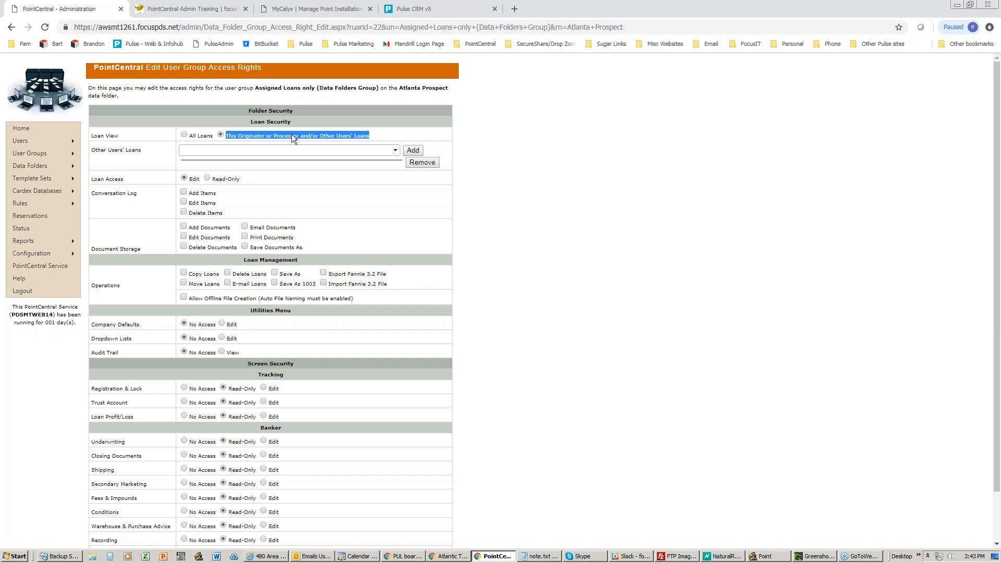
mouse_move(67, 140)
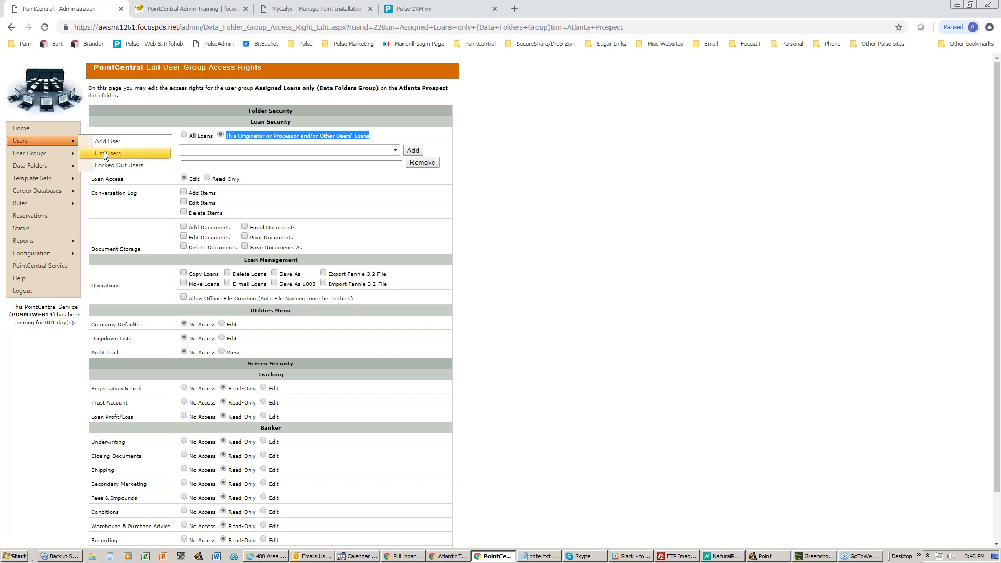
left_click(765, 556)
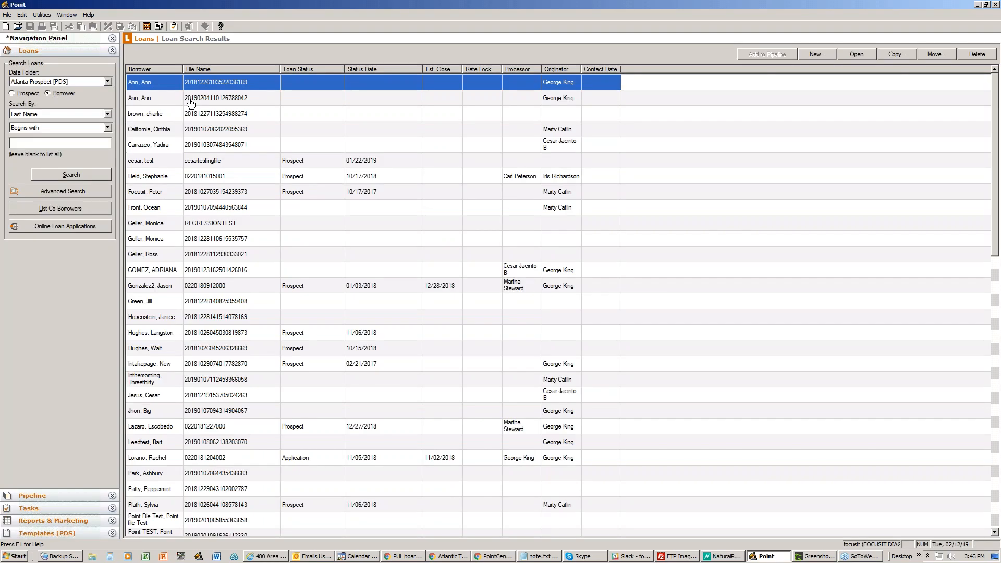
left_click(810, 56)
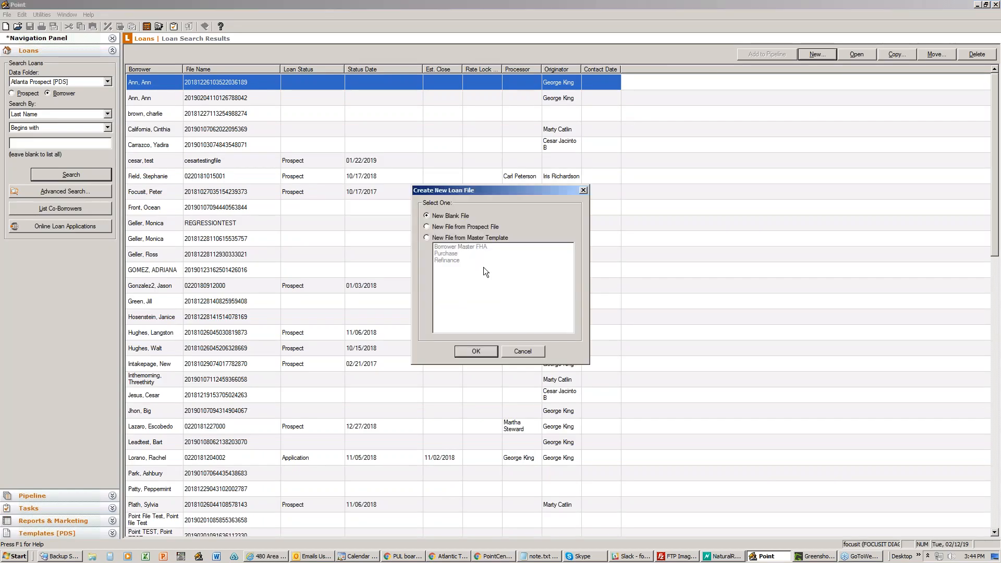
- Create a new blank loan file and view the Originator choices without selecting one
left_click(471, 354)
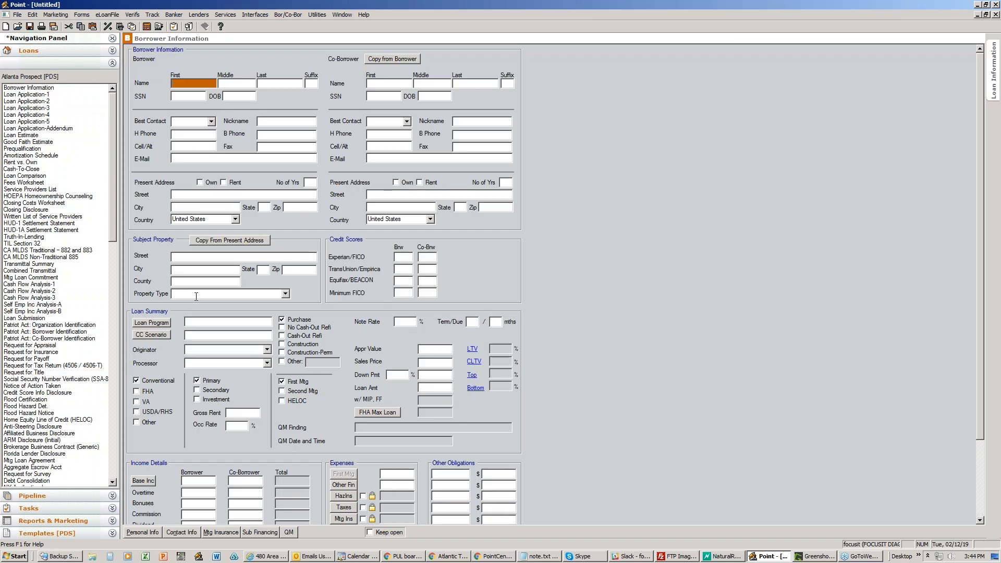
left_click(204, 350)
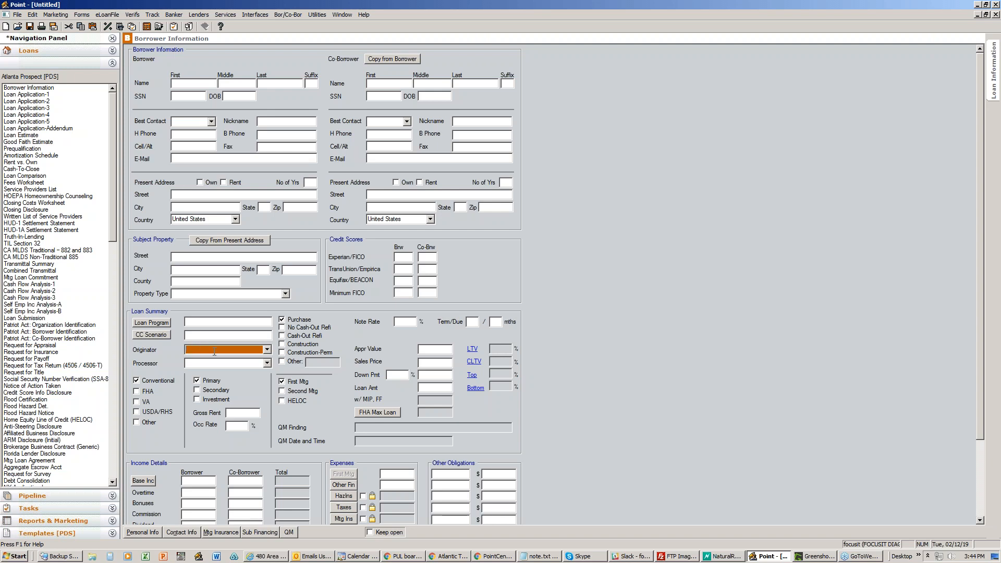
left_click(266, 350)
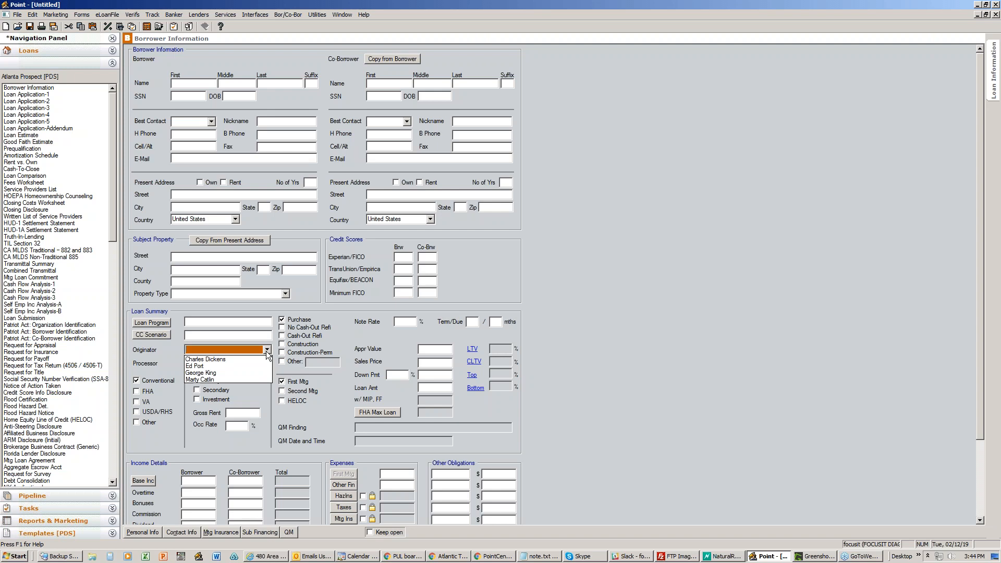
left_click(267, 352)
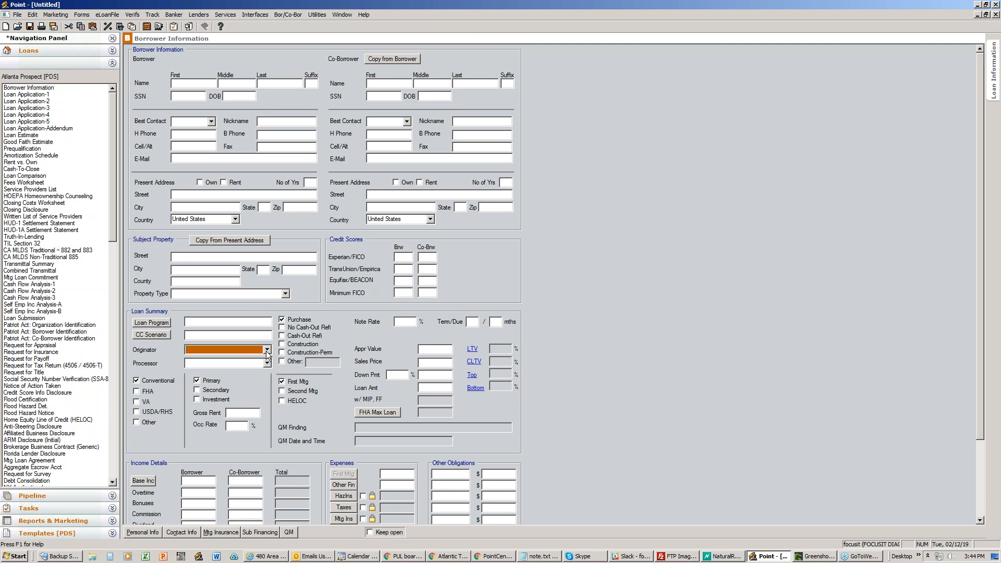
left_click(318, 14)
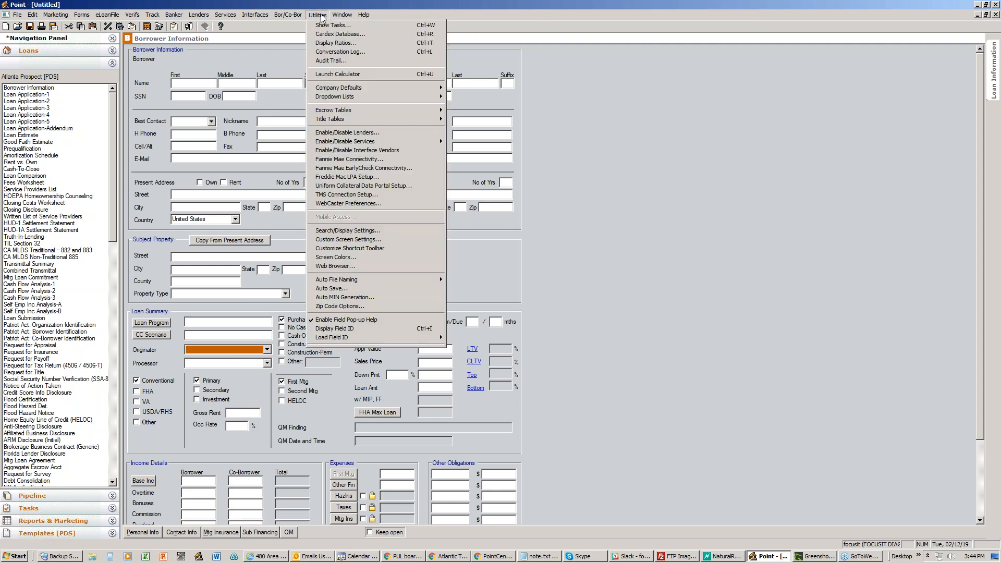
mouse_move(334, 88)
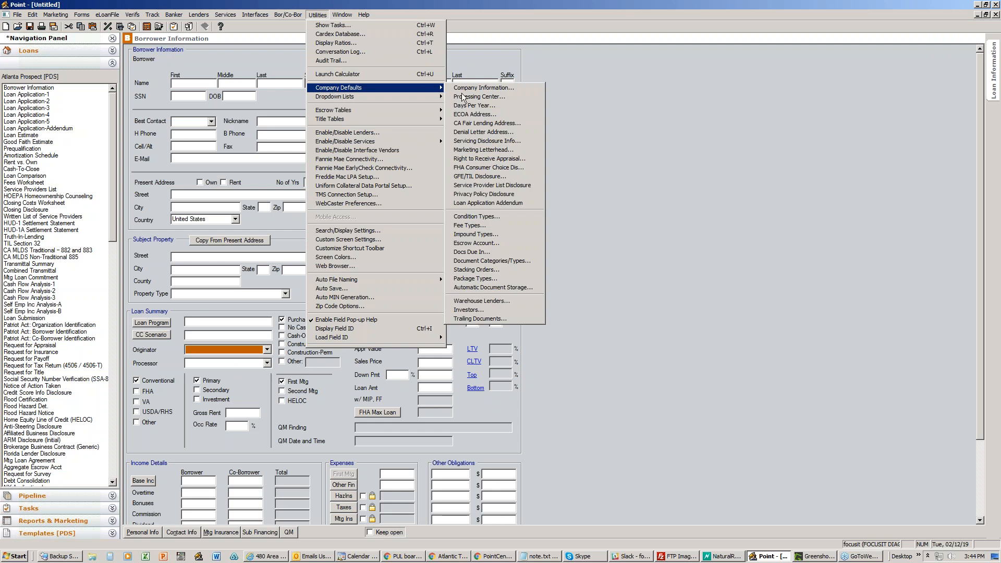
mouse_move(431, 97)
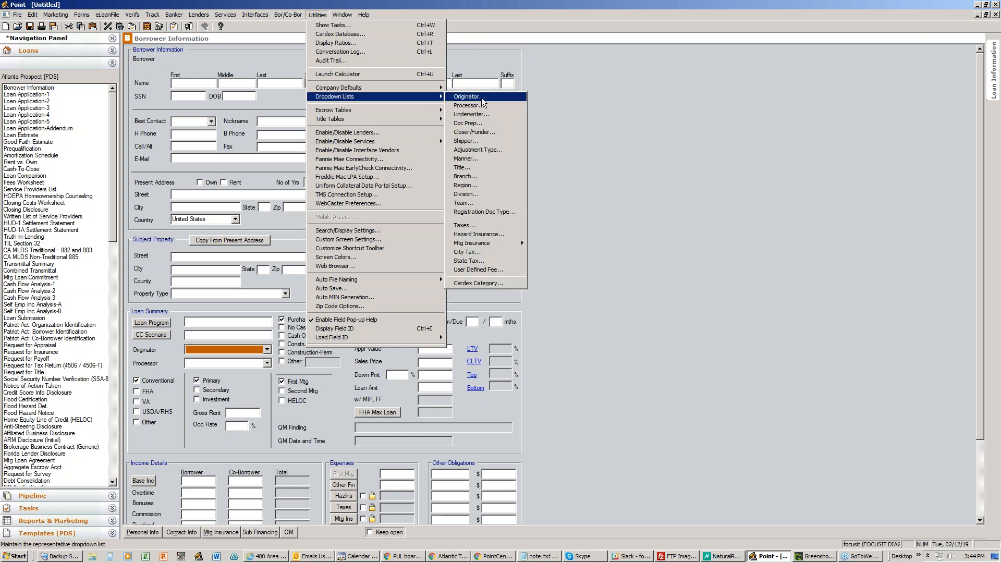
left_click(481, 99)
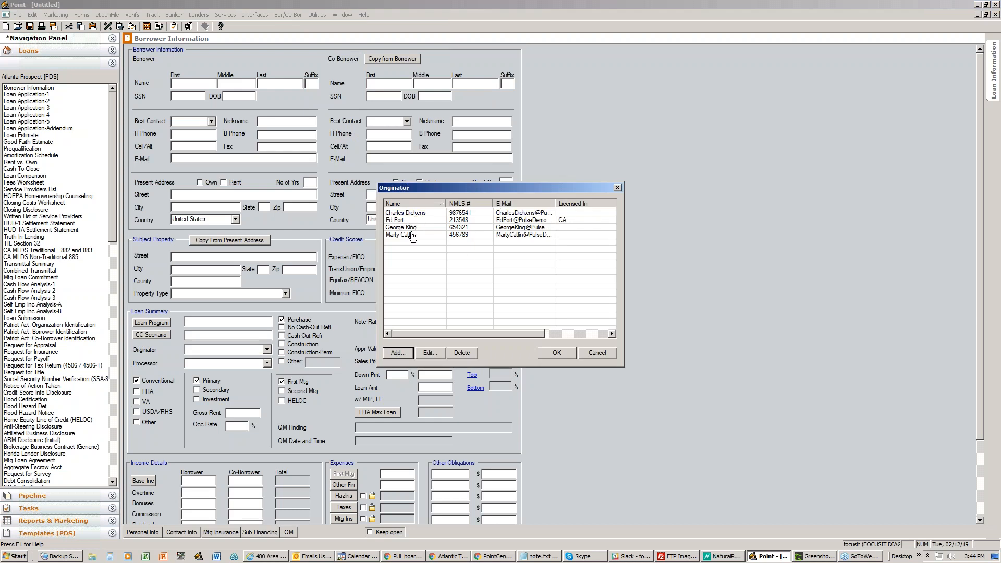
left_click(397, 354)
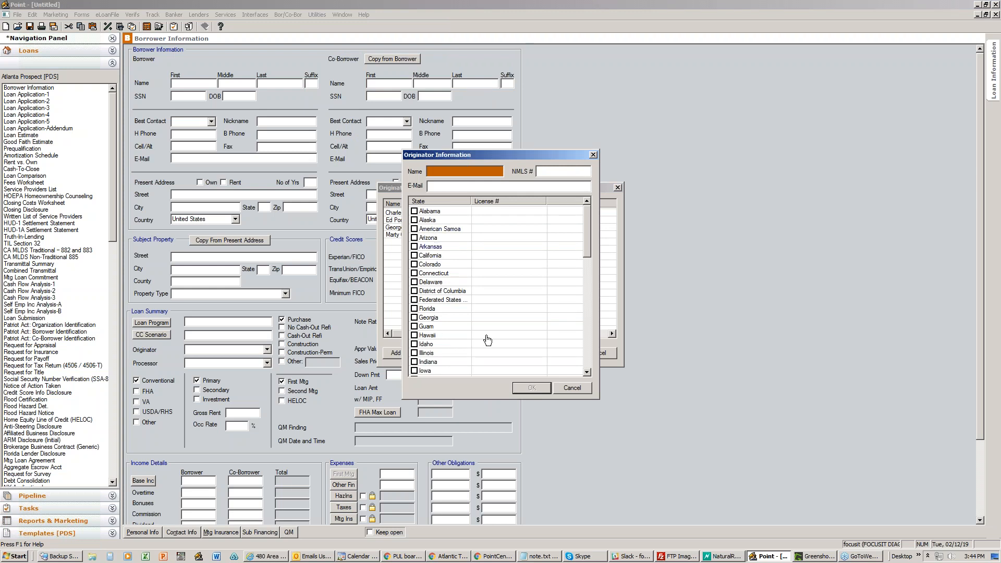
left_click(559, 390)
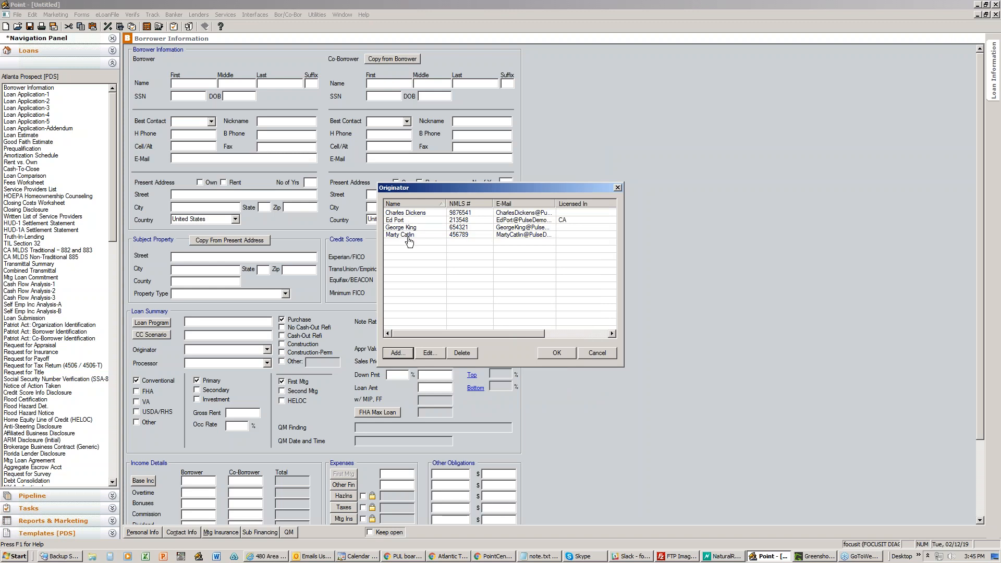
left_click(594, 353)
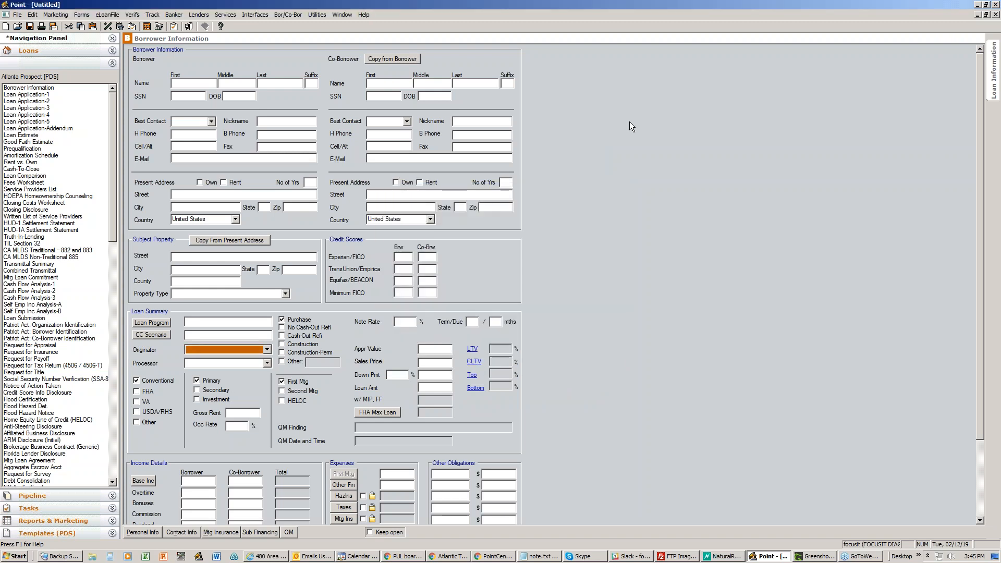
- On the group access rights page, allow adding and editing conversation log items
left_click(977, 5)
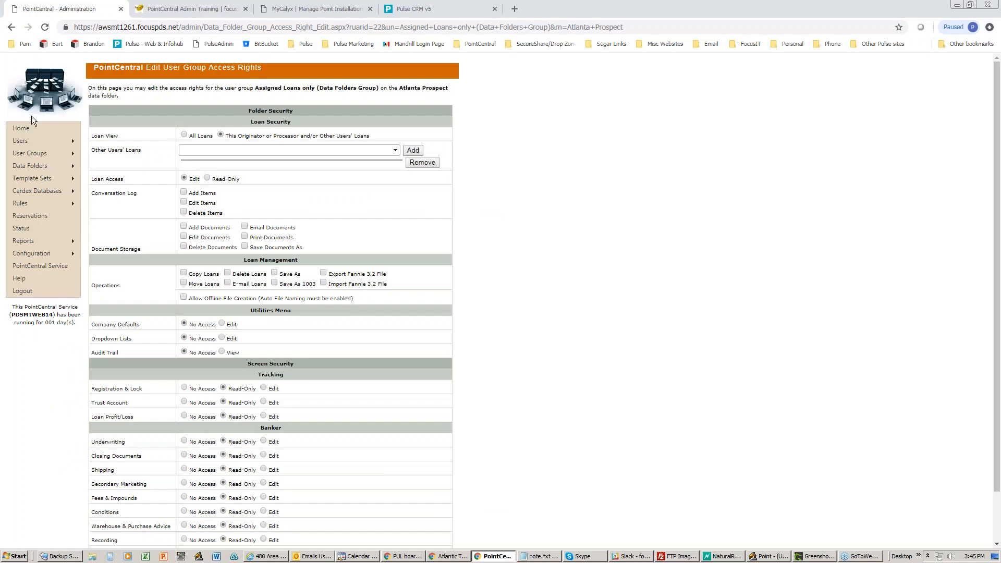
mouse_move(35, 140)
left_click_drag(423, 89, 448, 88)
left_click(184, 192)
left_click(184, 202)
left_click(184, 203)
- Allow adding, editing, e-mailing and printing documents
left_click(184, 227)
left_click(183, 236)
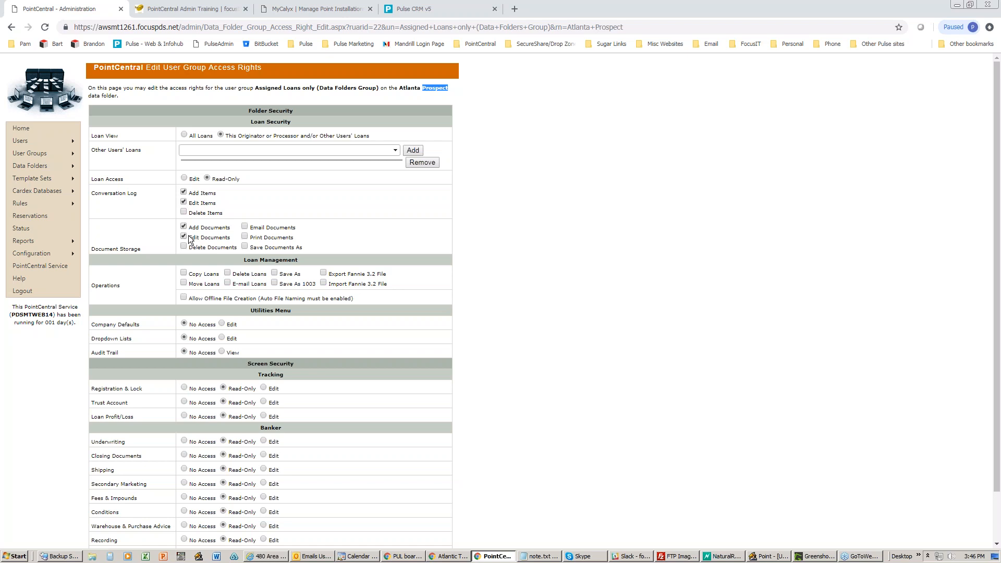
left_click(244, 226)
left_click(245, 236)
- Allow copying loans, saving as 1003 and Fannie 3.2 export, then remove the e-mail and save-as permissions
left_click(202, 275)
left_click(258, 286)
left_click(234, 287)
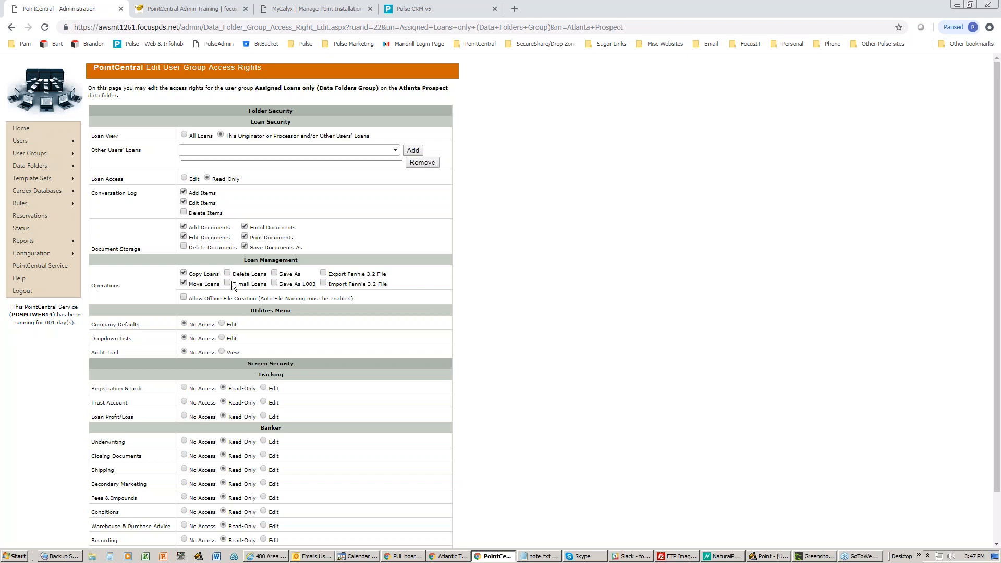
left_click(293, 287)
left_click(331, 278)
left_click(281, 274)
scroll(281, 296, "down", 1)
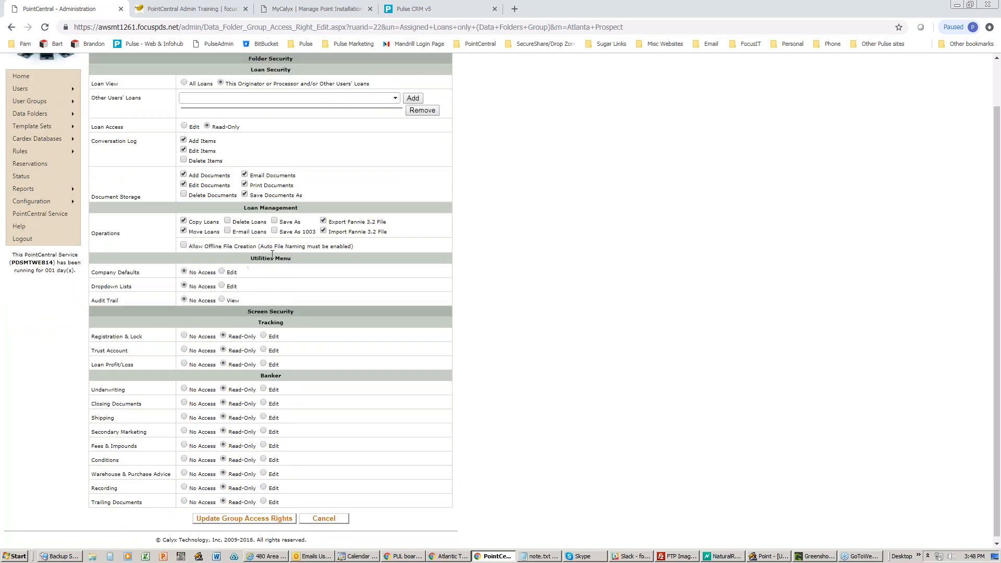
left_click_drag(361, 246, 209, 249)
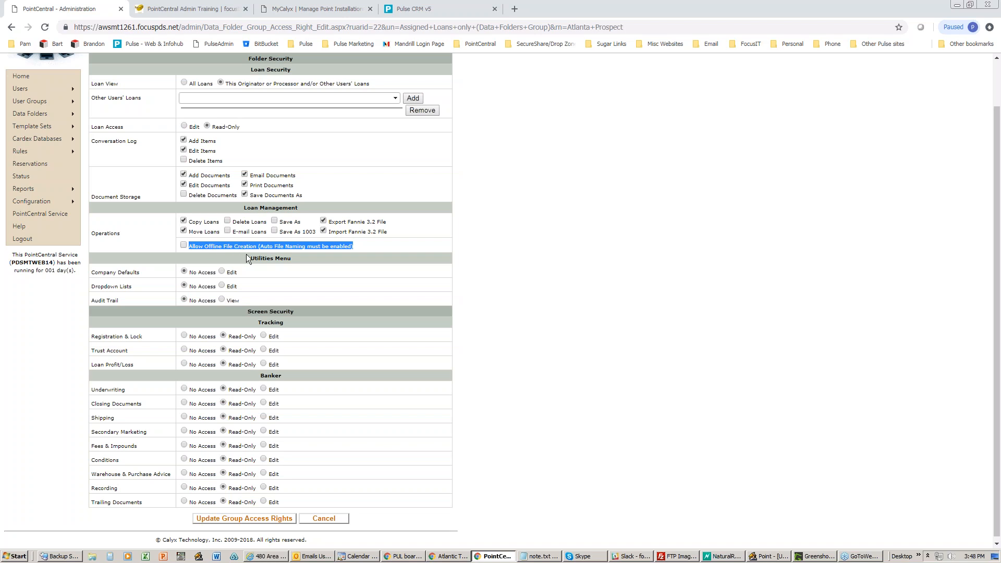
scroll(251, 279, "down", 1)
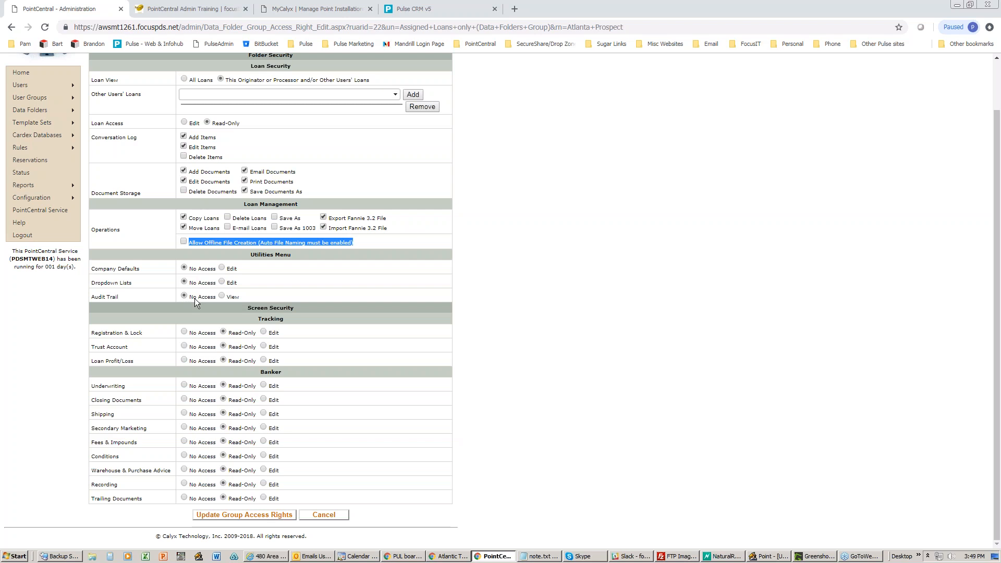
left_click(209, 27)
key("ctrl+c")
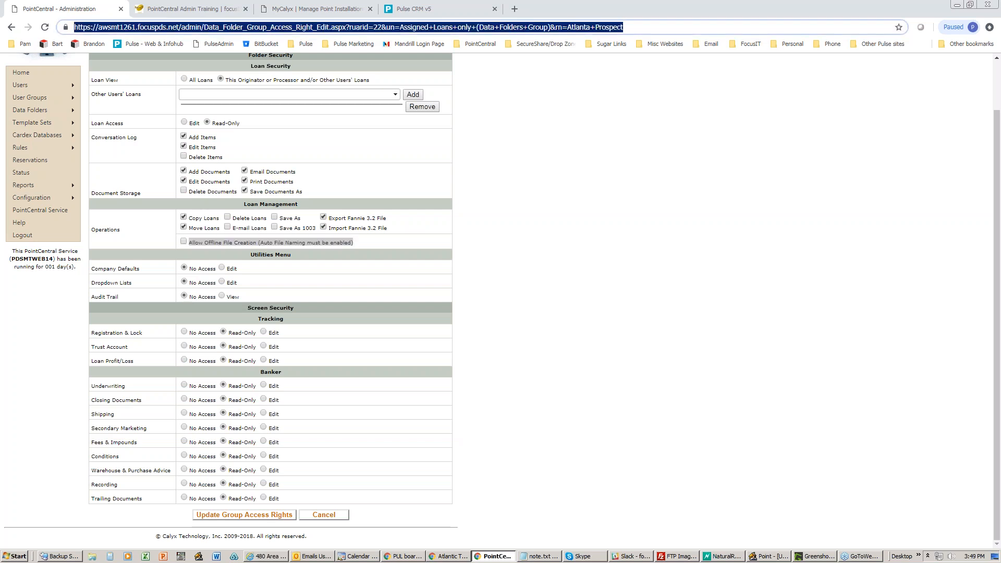
- Load the copied PointCentral address in a new tab and go to Configuration > Parameters
left_click(515, 9)
key("ctrl+v")
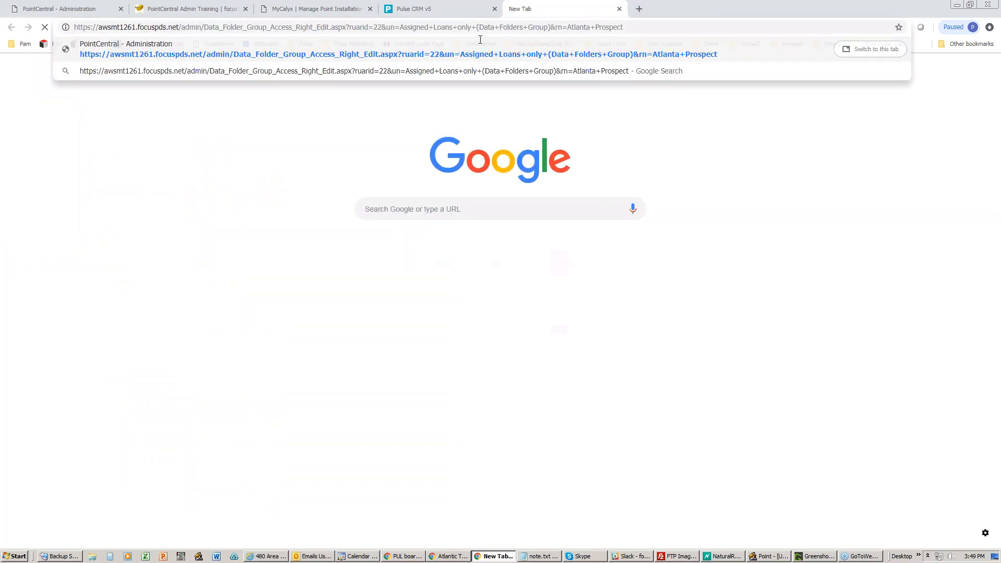
key("Return")
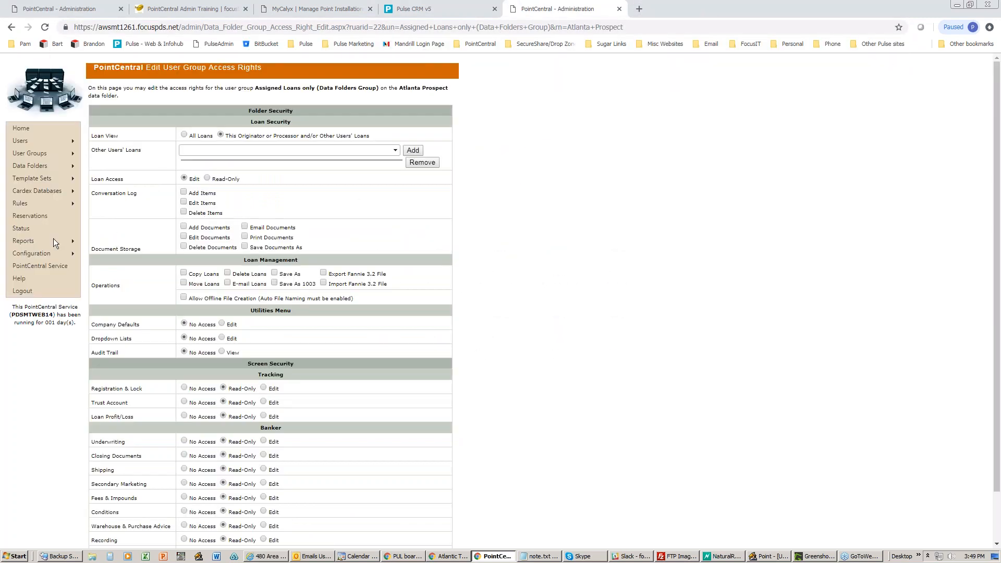
mouse_move(50, 252)
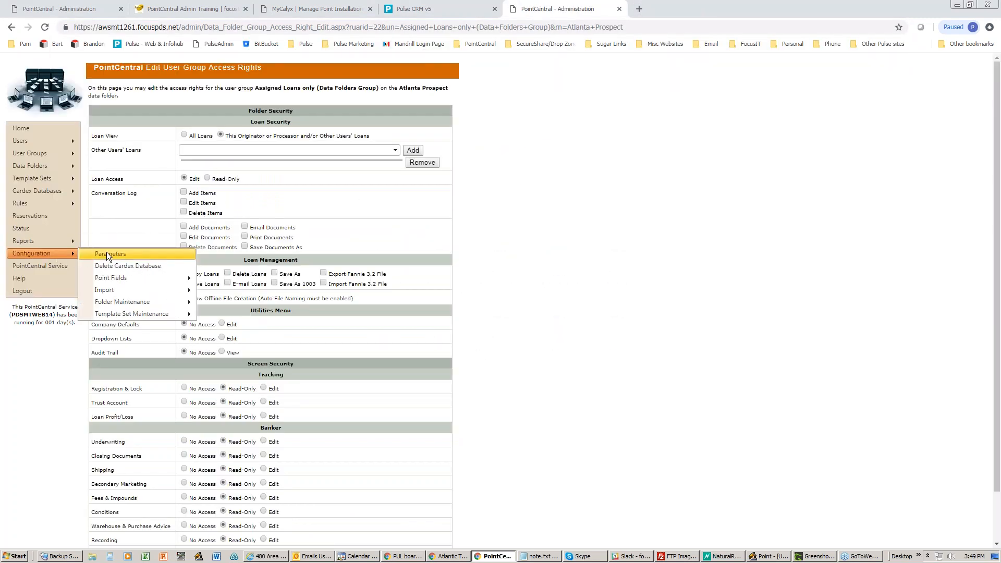
left_click(107, 253)
- Check that Audit Trail tracking is enabled, then bring the Point loan form back
scroll(458, 368, "down", 4)
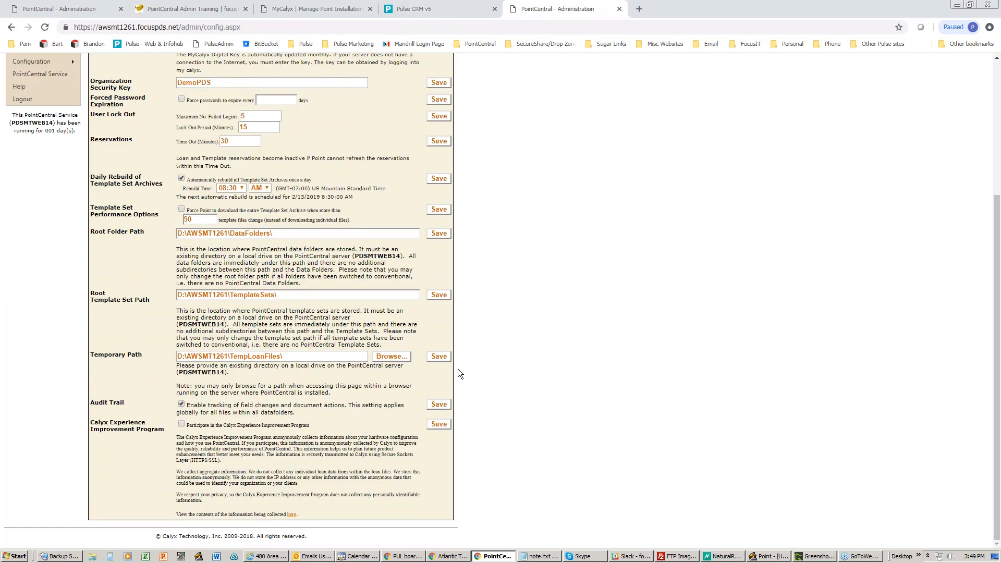
left_click_drag(189, 407, 396, 420)
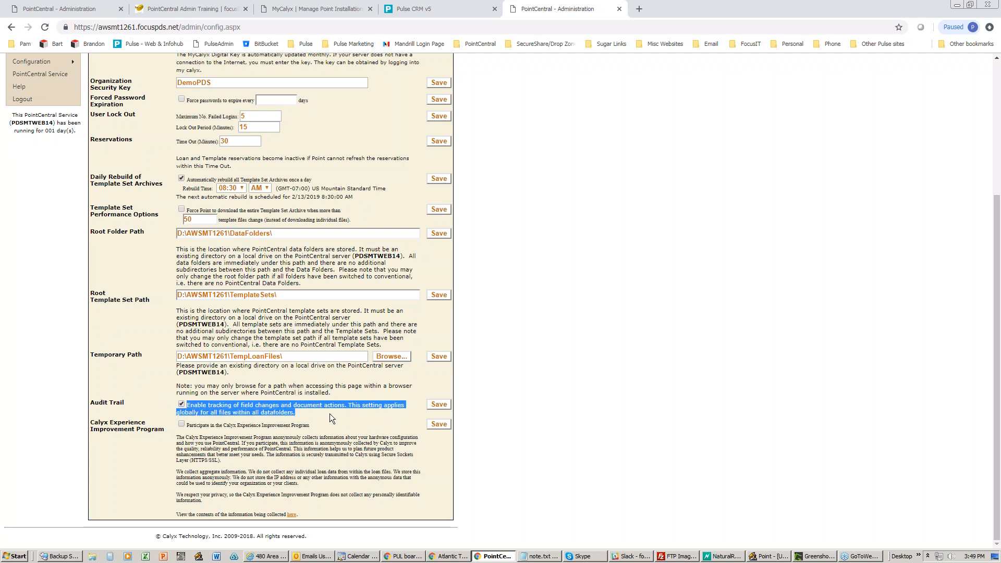
scroll(330, 414, "up", 1)
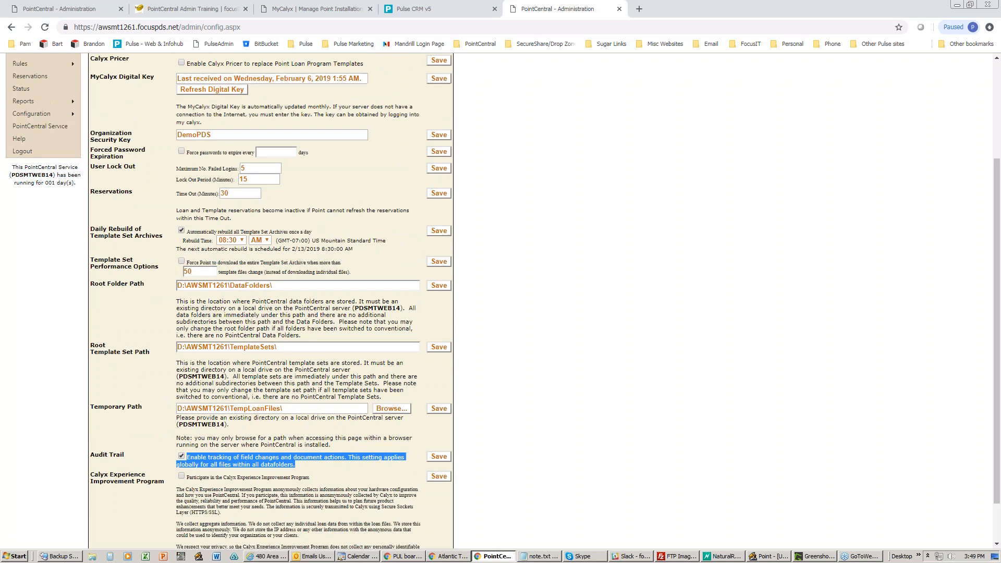
scroll(270, 313, "up", 2)
scroll(501, 301, "up", 2)
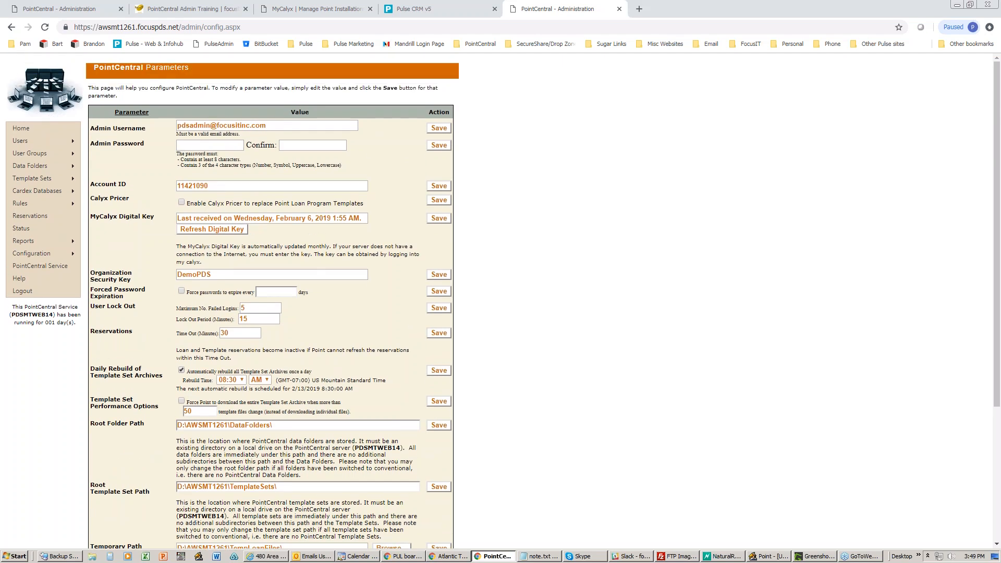
left_click(768, 558)
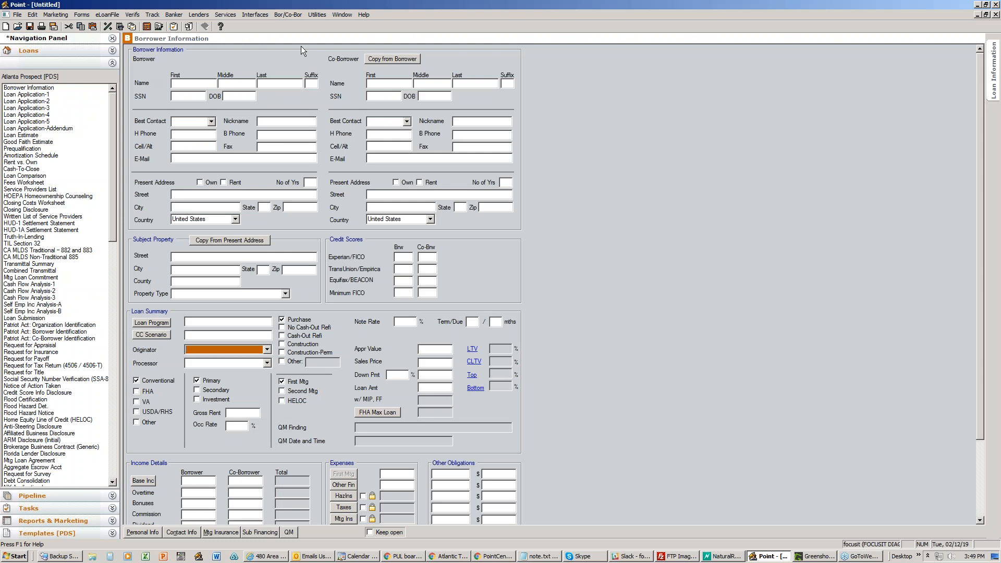
- Try Utilities > Audit Trail on the unnamed file, dismiss the error and close the blank loan
left_click(315, 16)
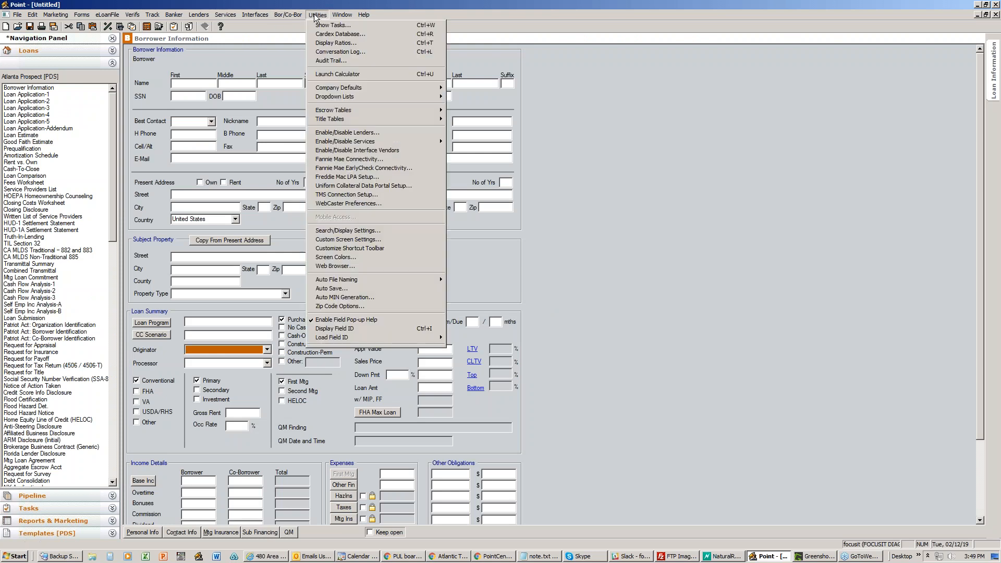
left_click(319, 61)
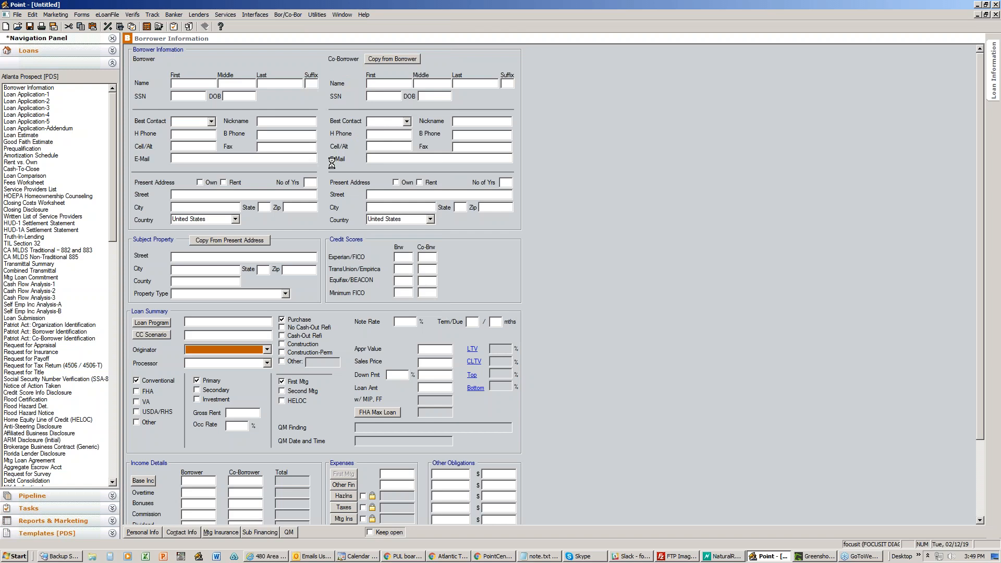
left_click(559, 297)
left_click(997, 14)
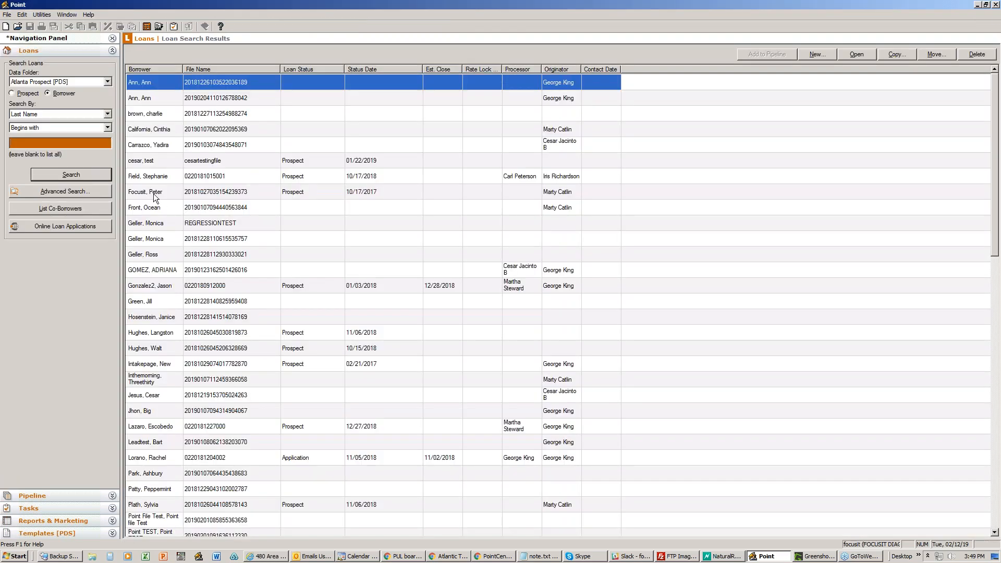
- Open a borrower's loan from the search results and browse its Audit Trail change list
left_click(165, 198)
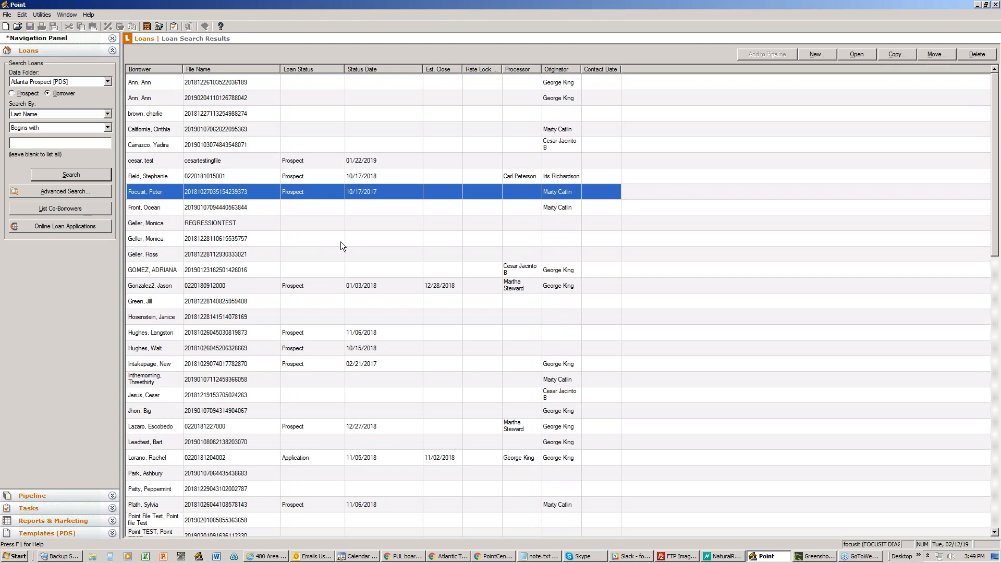
key("Return")
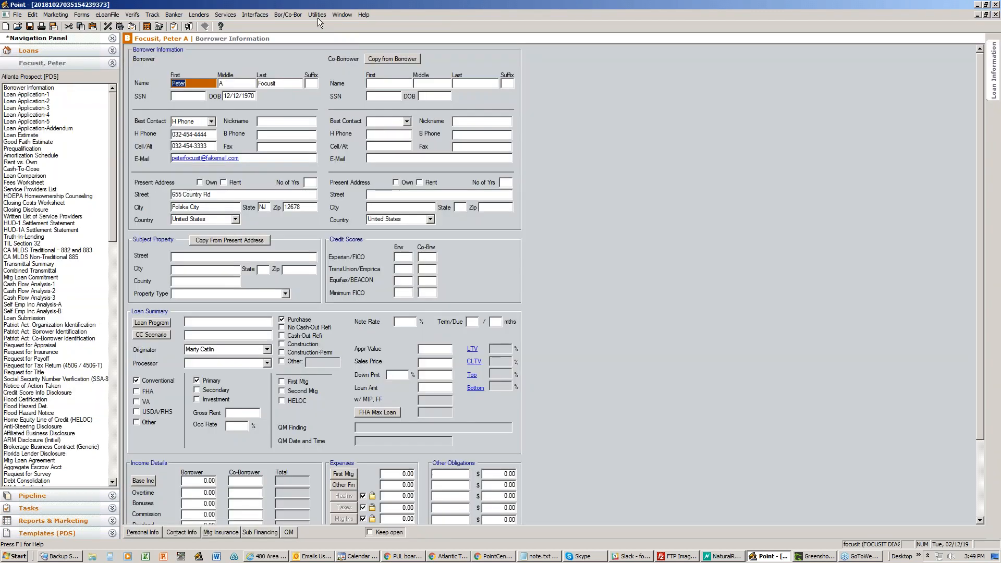
left_click(317, 14)
left_click(320, 59)
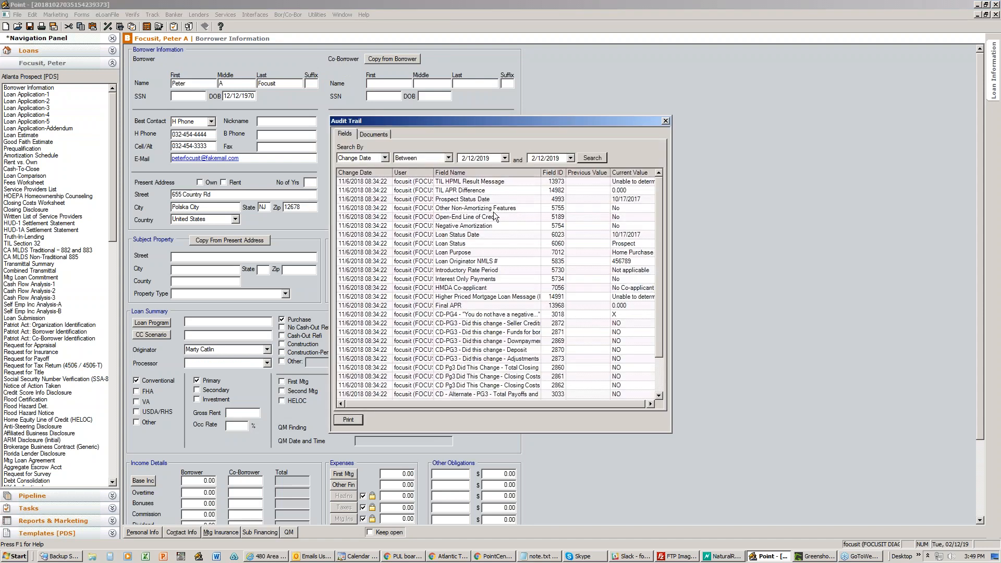
left_click_drag(657, 227, 662, 283)
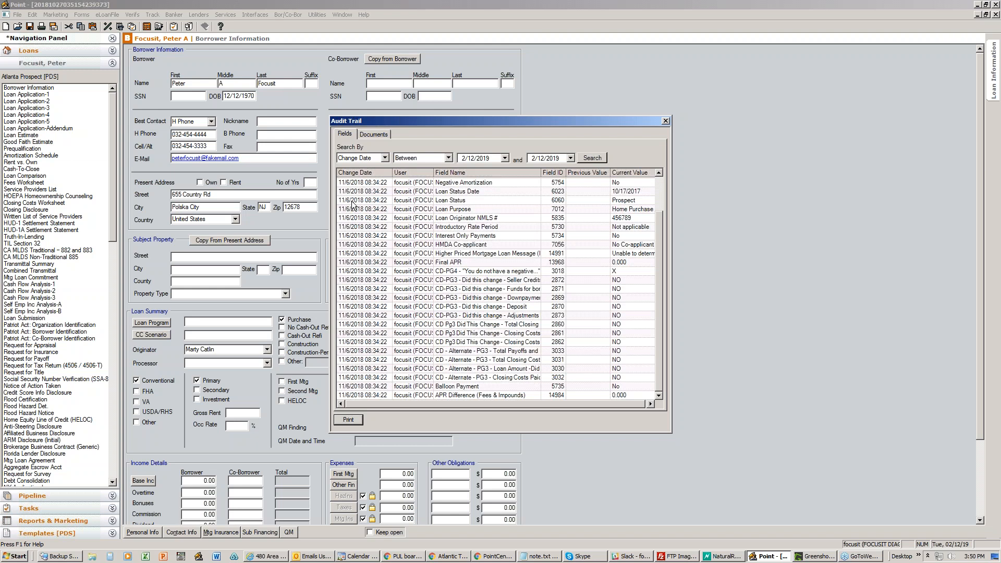
left_click(666, 121)
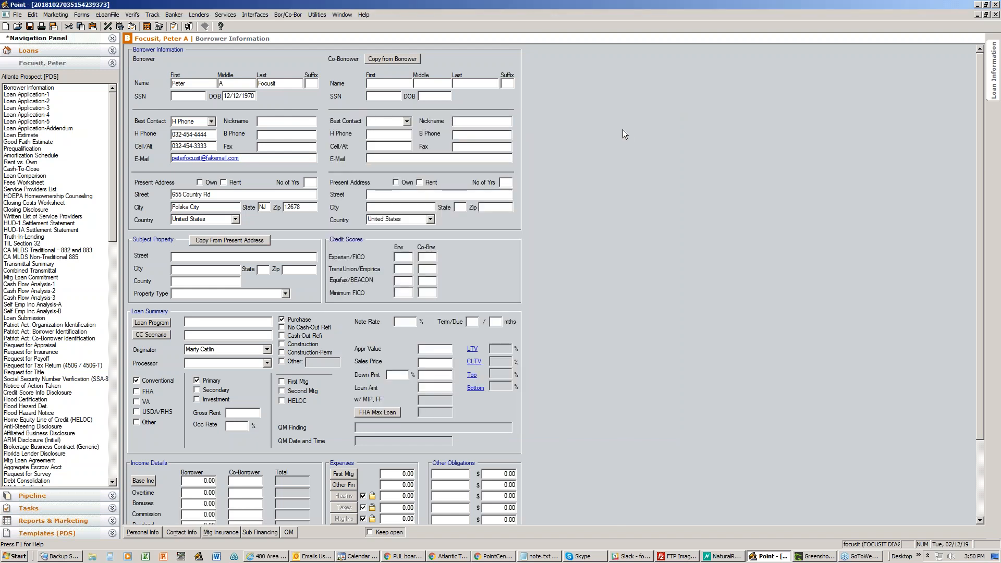
- Recheck the Audit Trail parameter, then return to the Assigned Loans only access rights tab
left_click(978, 4)
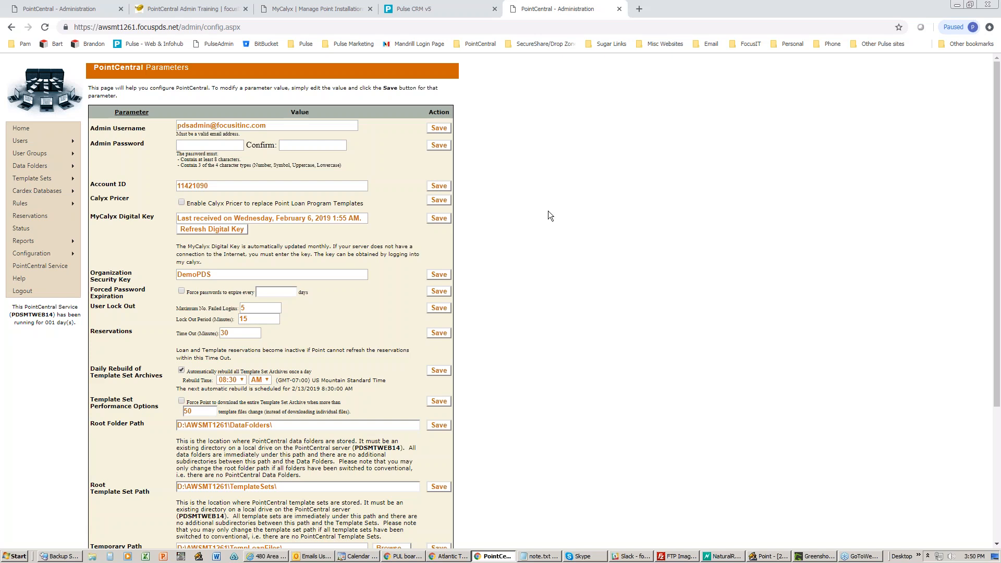
scroll(548, 211, "down", 4)
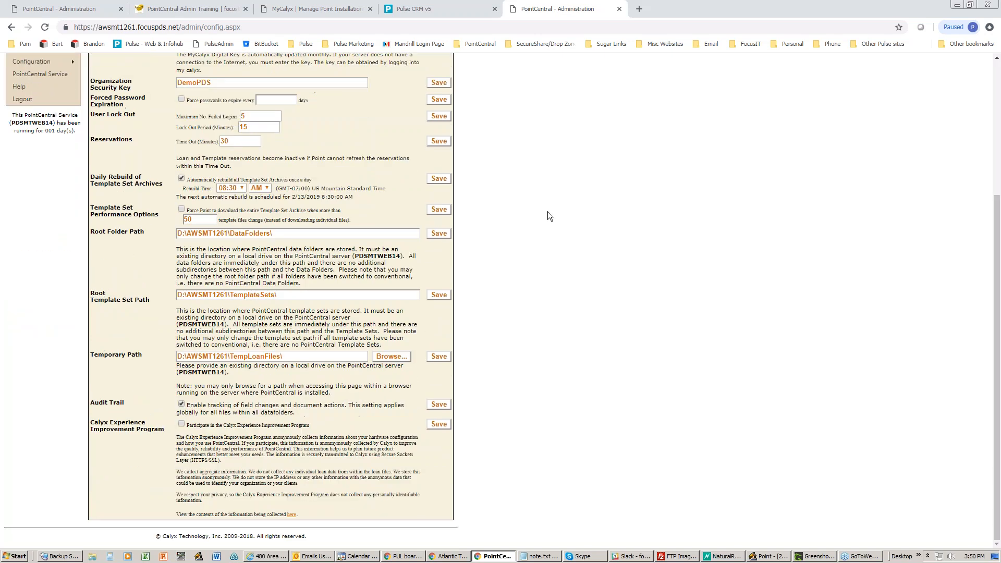
scroll(532, 211, "up", 4)
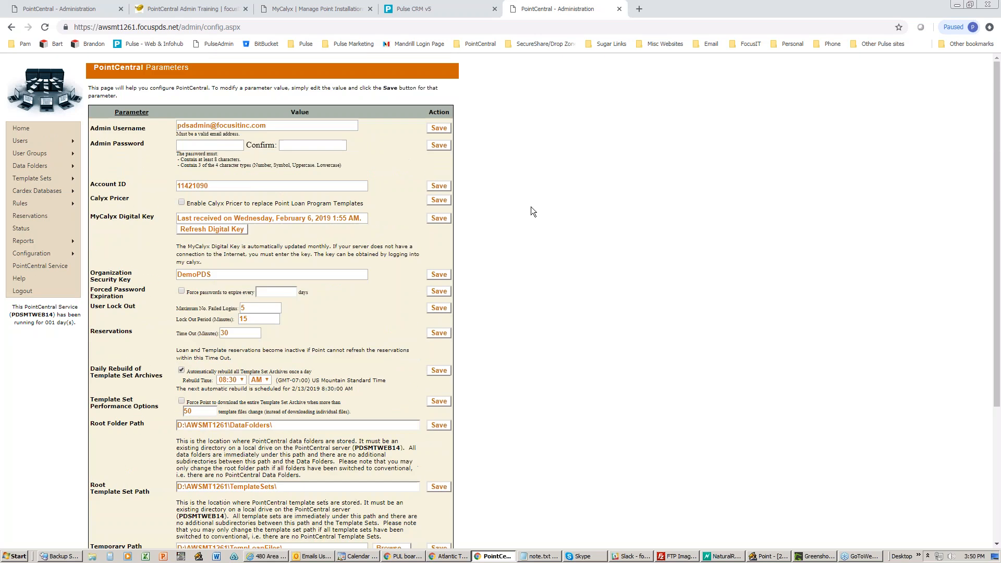
left_click(88, 9)
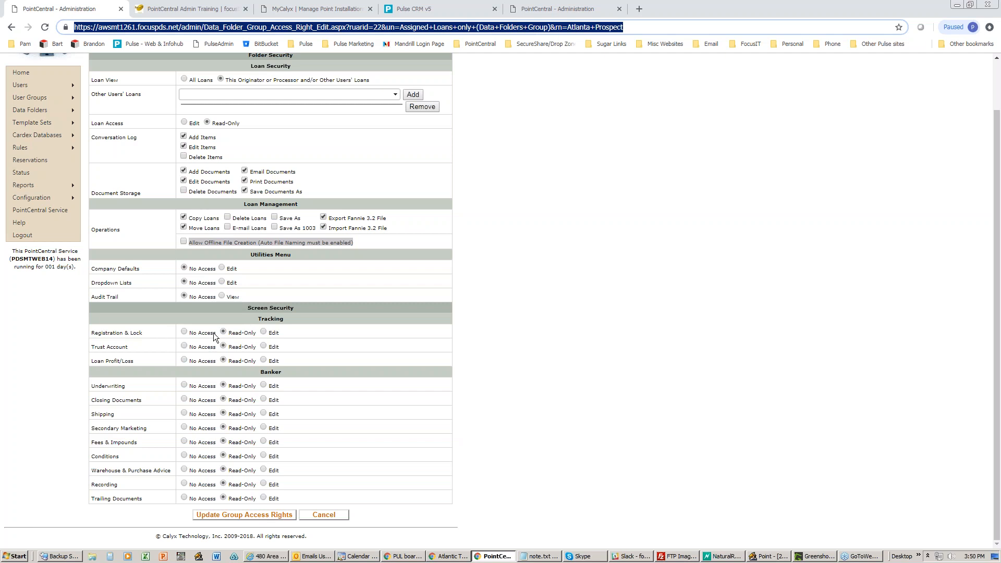
- Set Registration & Lock to Edit; Trust Account, Fees & Impounds, Recording, Trailing Documents to No Access
left_click(264, 332)
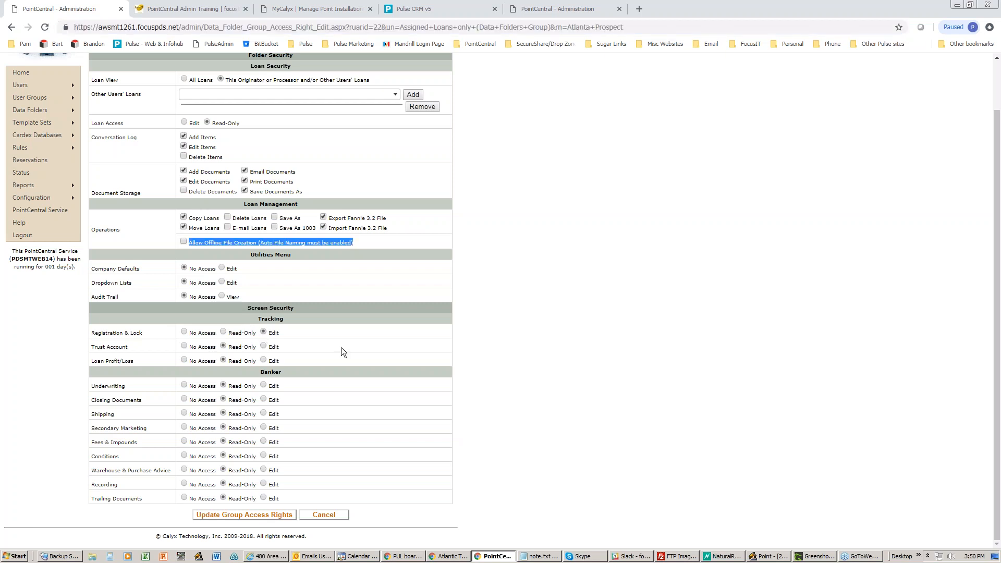
left_click(193, 346)
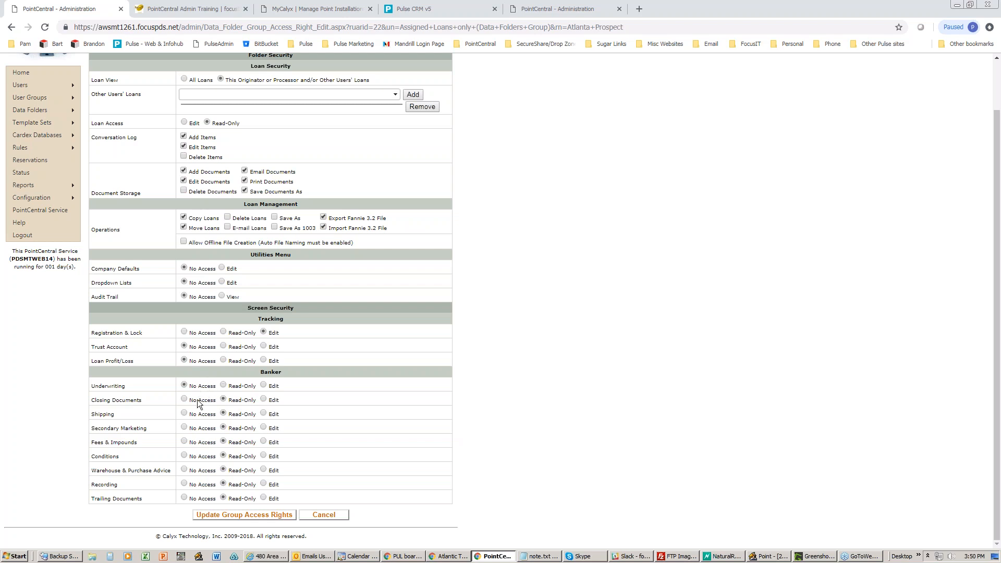
left_click(195, 441)
left_click(195, 485)
left_click(197, 498)
scroll(352, 412, "up", 1)
scroll(352, 412, "down", 1)
scroll(352, 412, "up", 1)
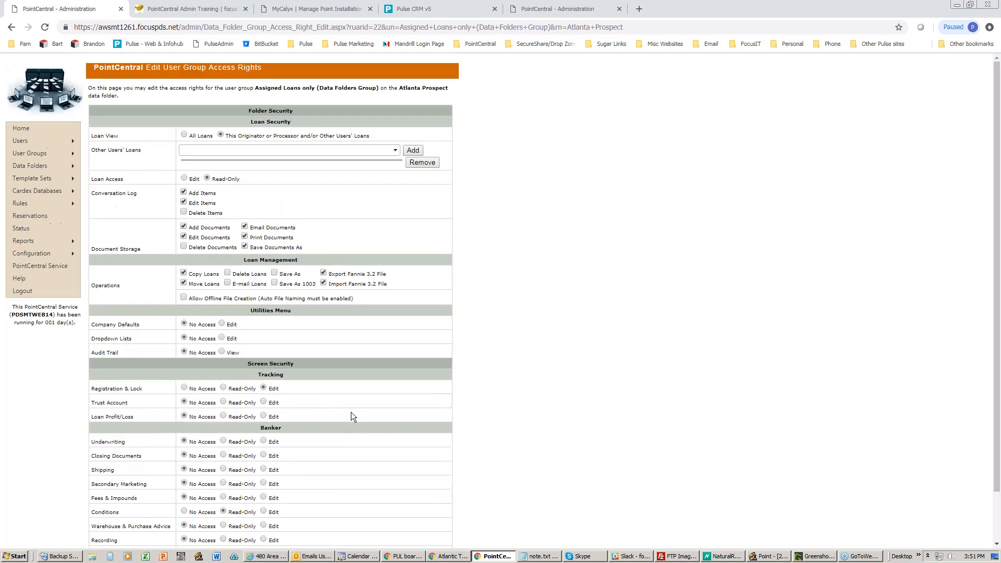
scroll(352, 416, "down", 1)
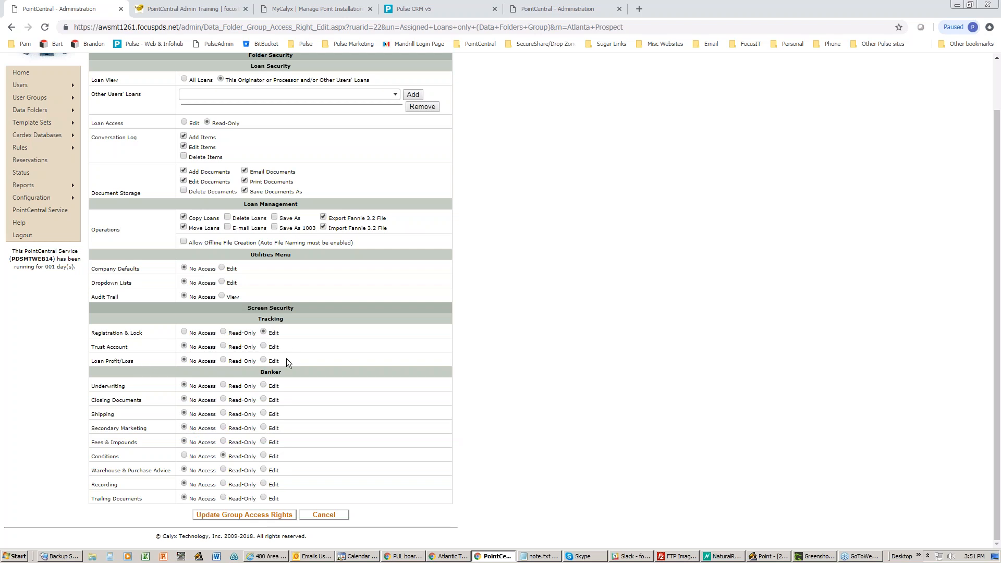
scroll(287, 358, "up", 1)
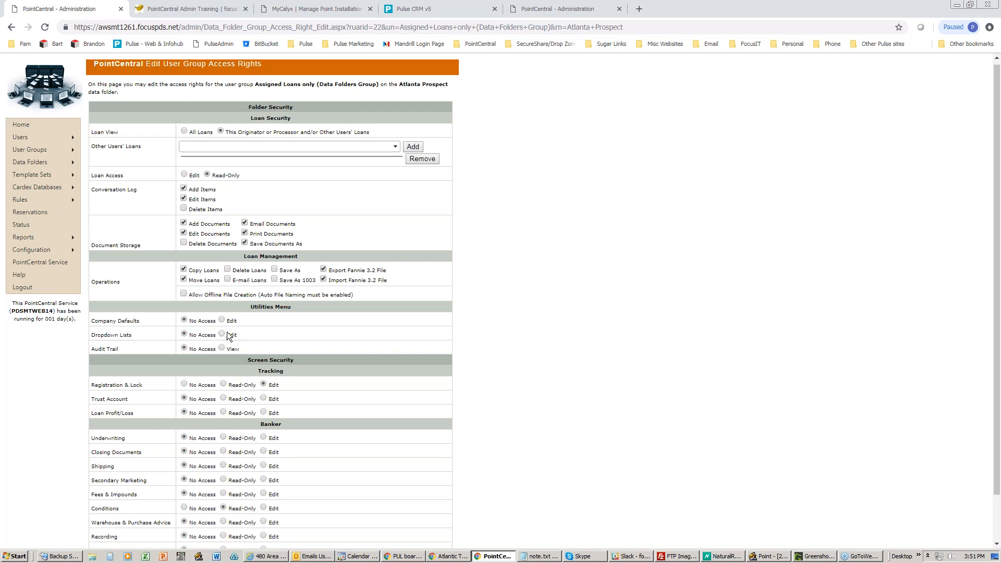
scroll(227, 337, "down", 1)
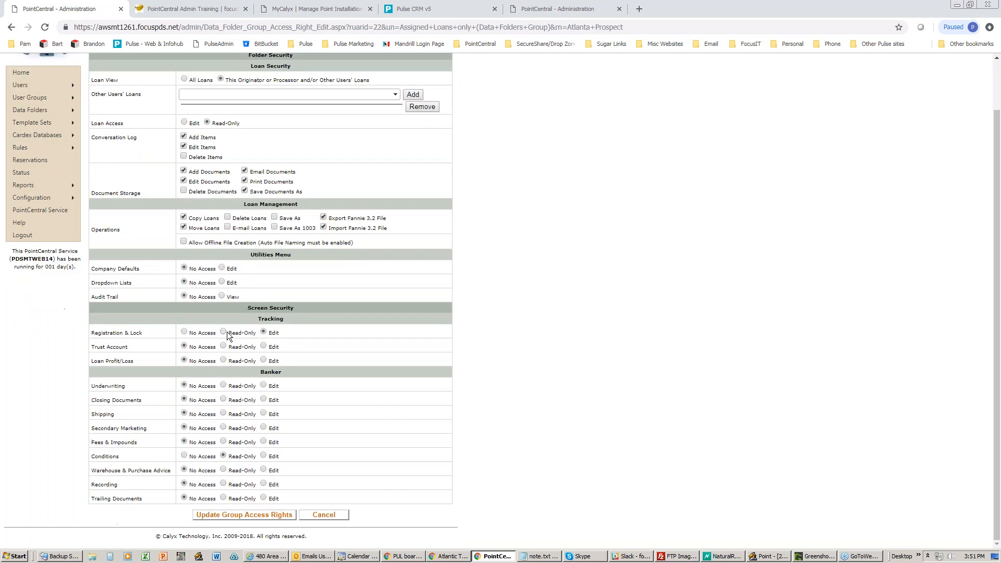
- Save the Assigned Loans only group rights and go to the List Data Folders page
left_click(233, 516)
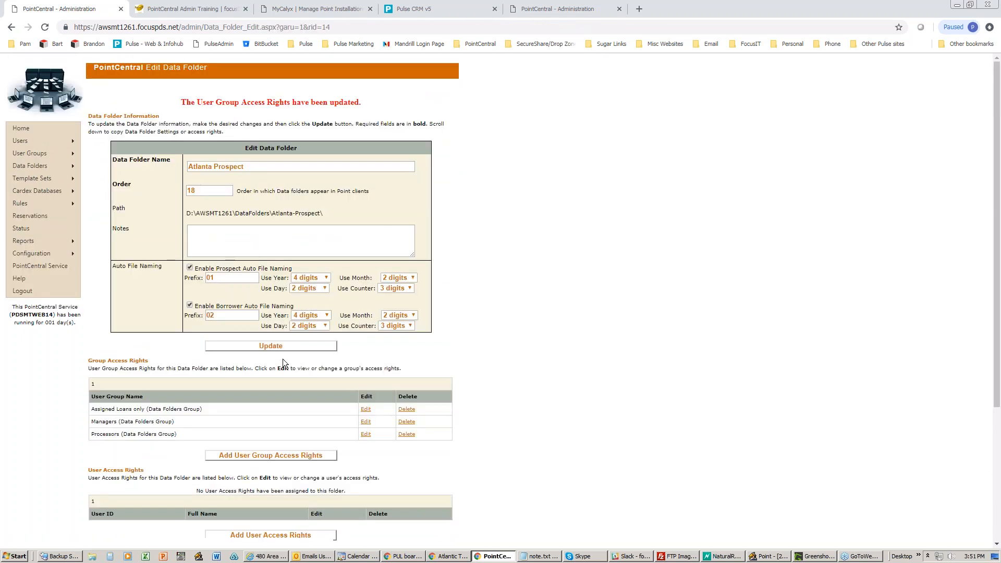
scroll(294, 370, "down", 3)
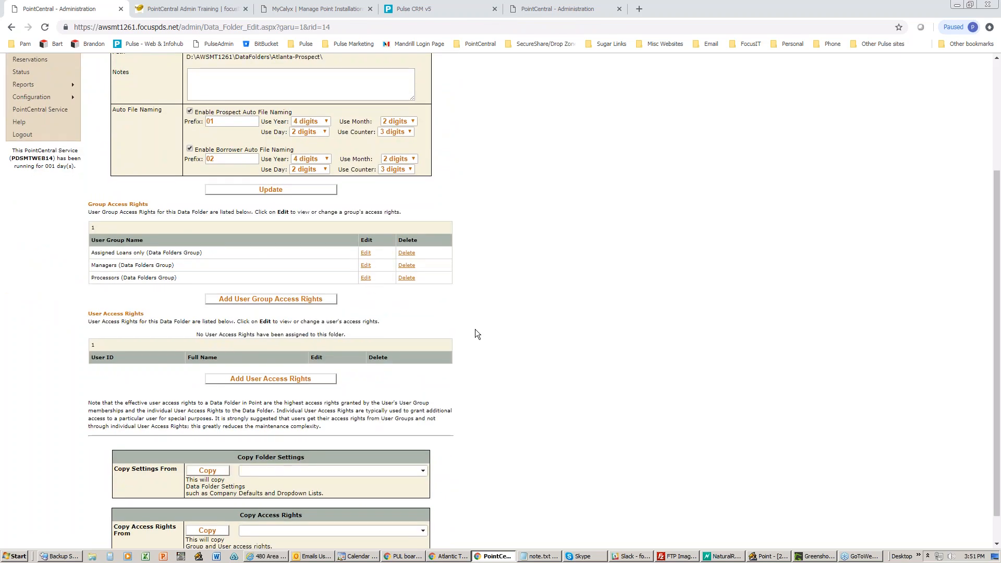
scroll(475, 330, "down", 1)
scroll(474, 330, "up", 1)
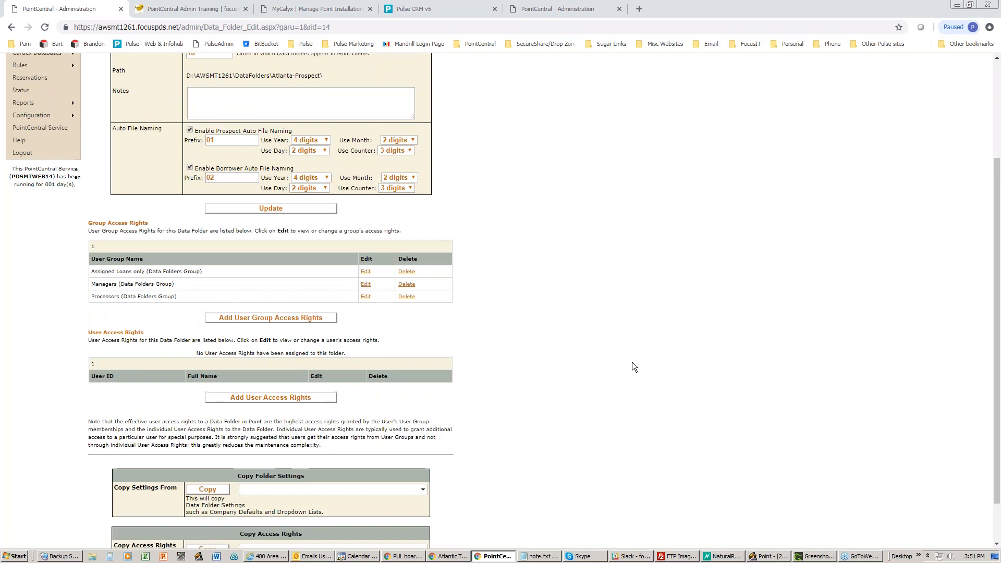
scroll(632, 362, "up", 3)
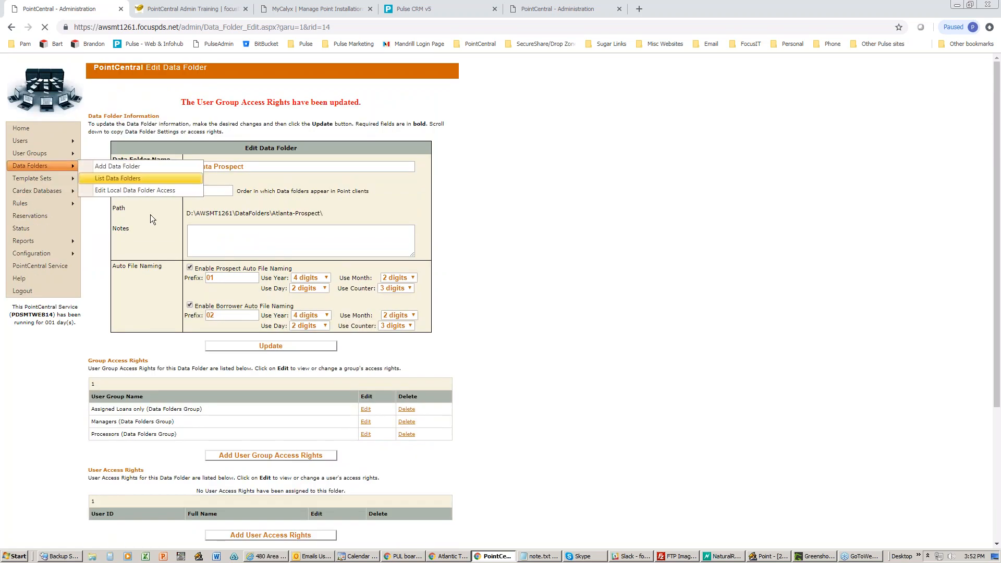
left_click(120, 175)
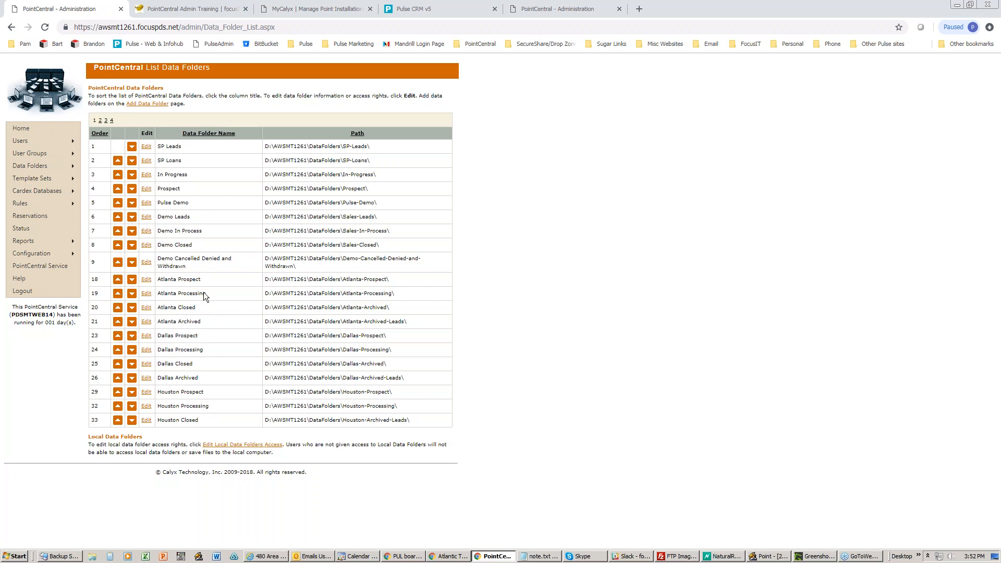
- Open the Atlanta Processing data folder for editing from the folder list
mouse_move(74, 167)
left_click(102, 174)
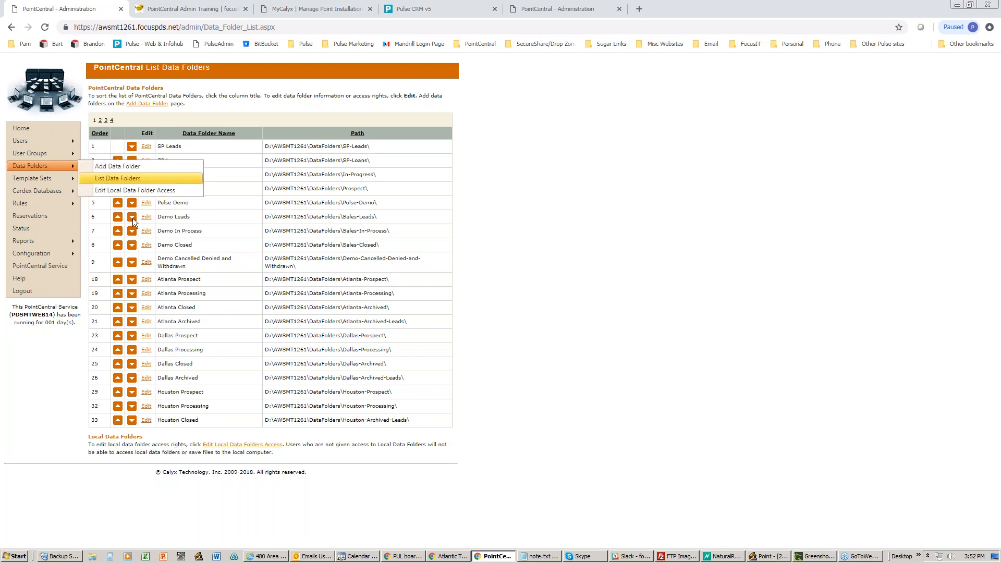
left_click(146, 294)
- Delete the Assigned Loans only, Managers and Processors group rights, then switch back to Point
left_click(406, 391)
left_click(555, 82)
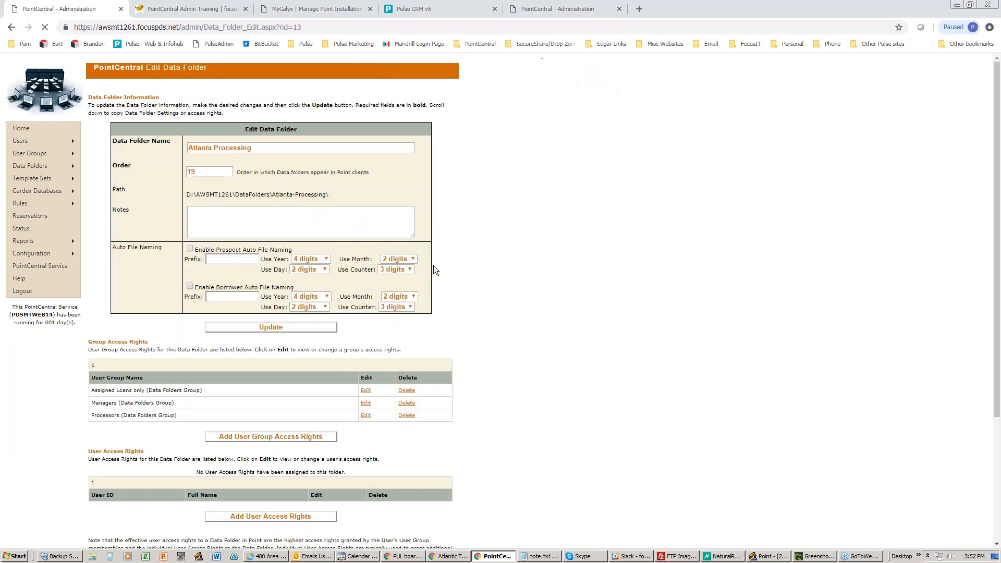
left_click(397, 410)
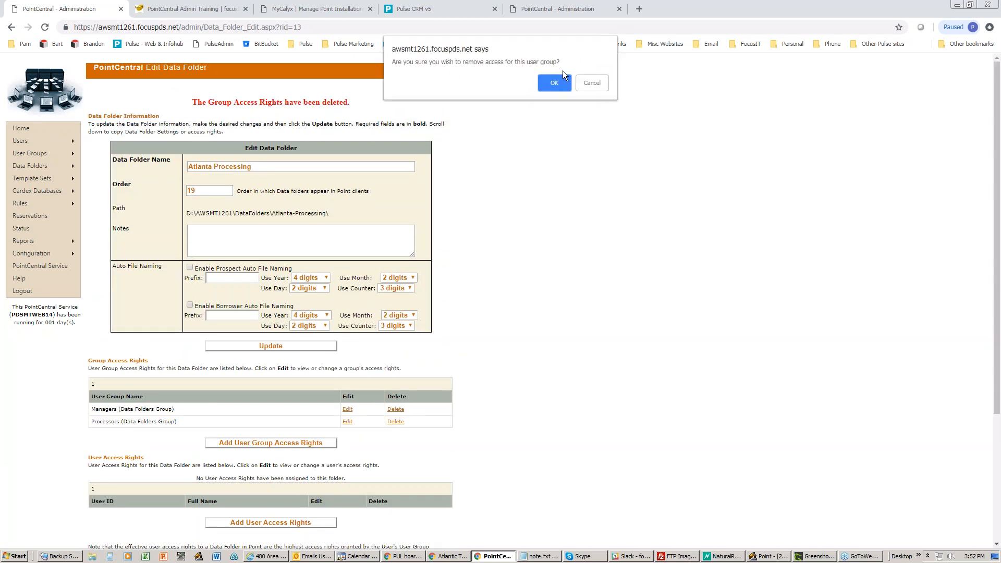
left_click(553, 84)
left_click(396, 409)
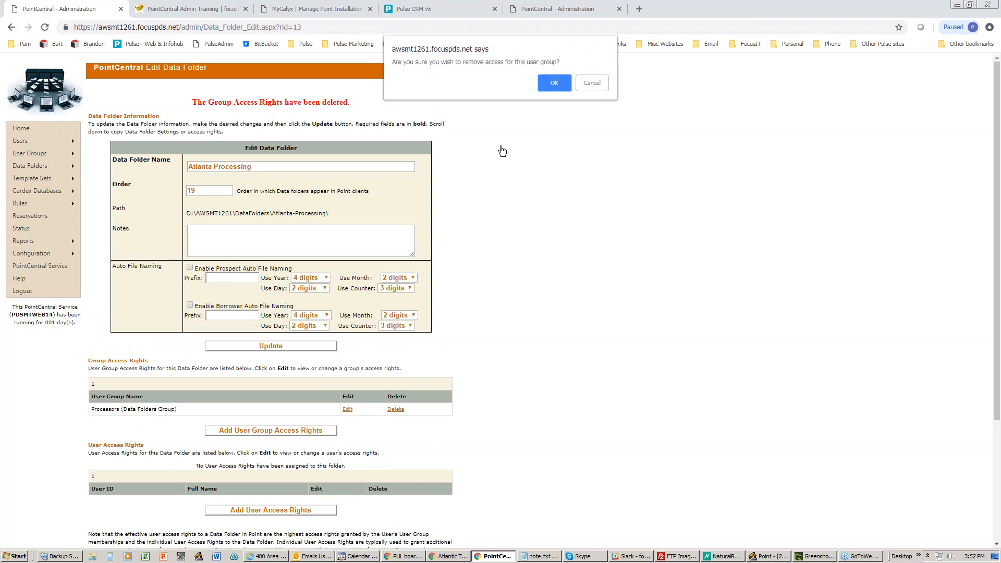
left_click(554, 84)
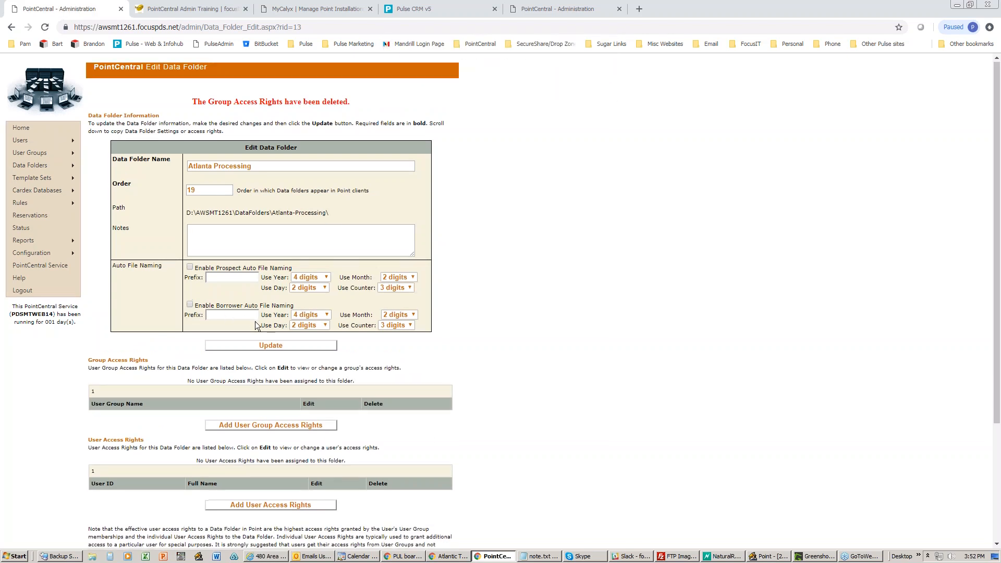
scroll(256, 324, "down", 3)
scroll(257, 324, "up", 3)
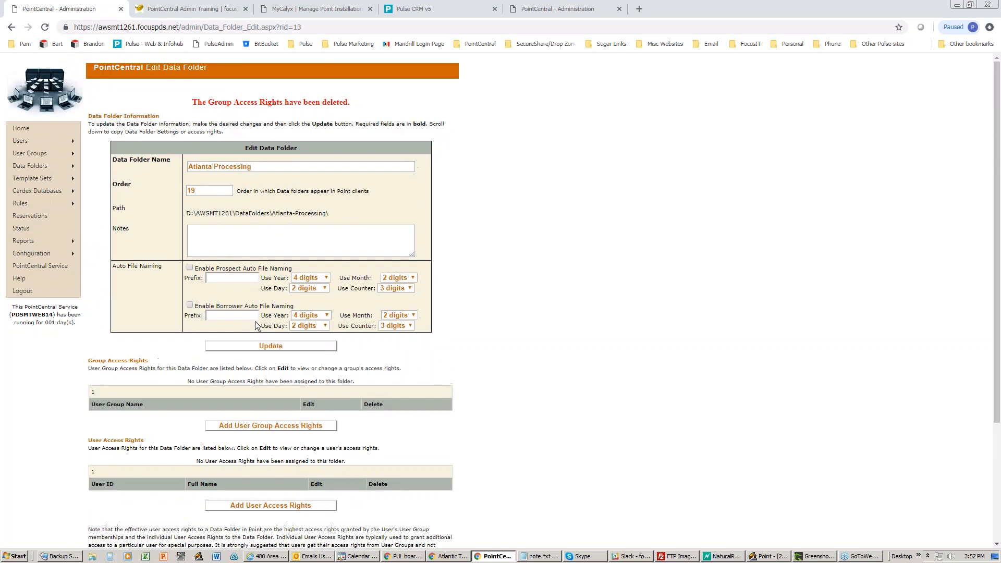
scroll(255, 324, "down", 2)
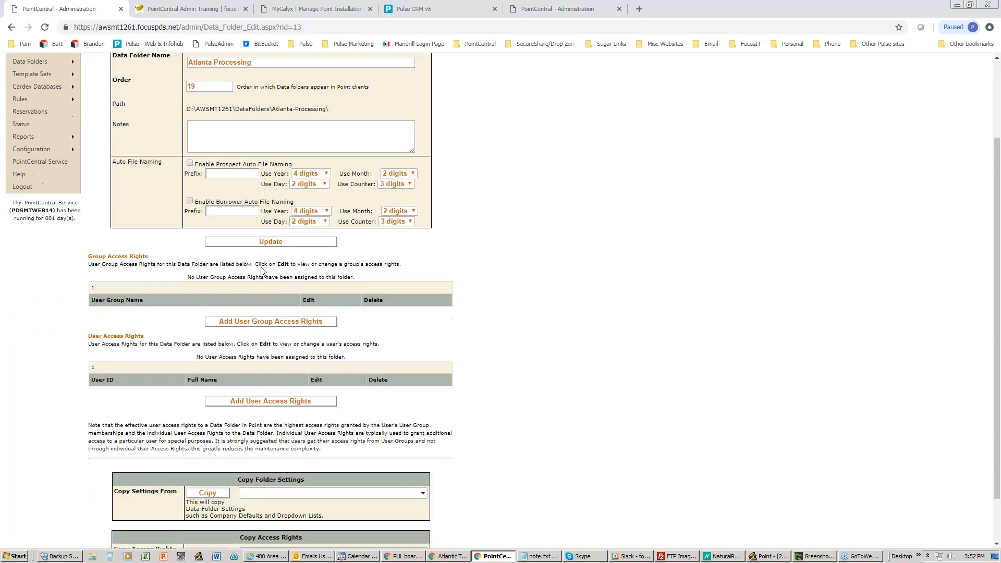
left_click(767, 556)
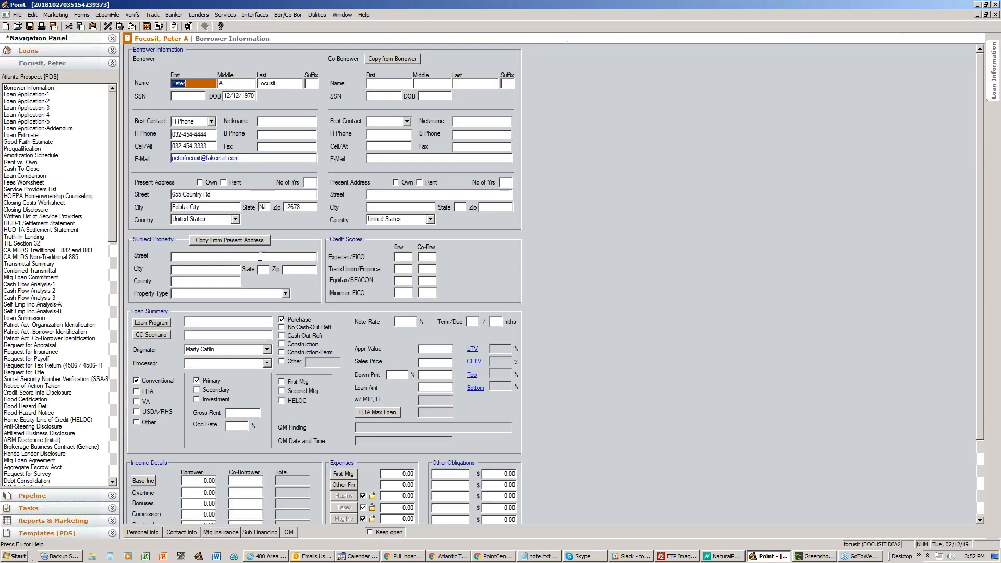
- Close the loan, keep Atlanta Prospect as the search folder, and glance at Utilities > Dropdown Lists
left_click(996, 15)
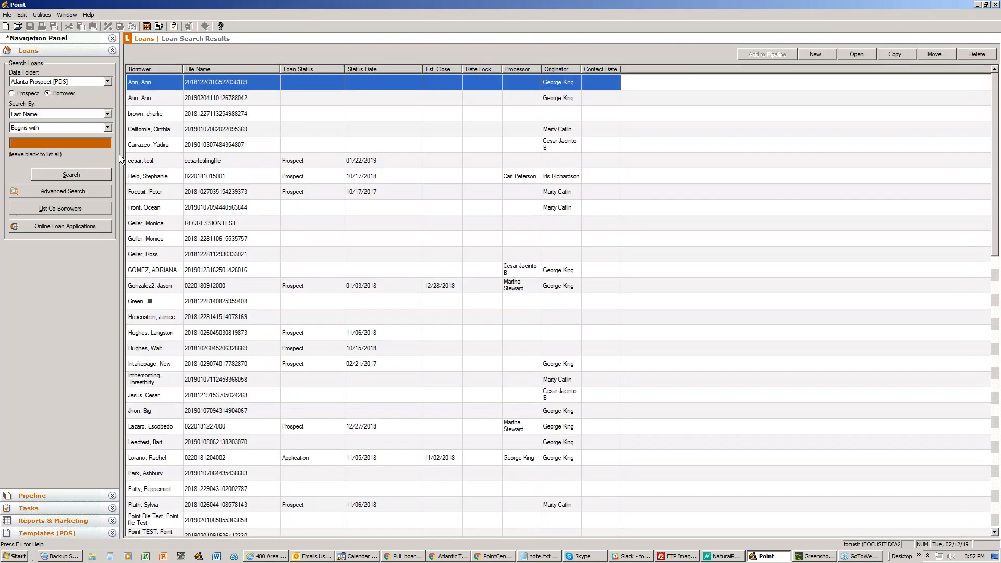
left_click(108, 83)
left_click(107, 83)
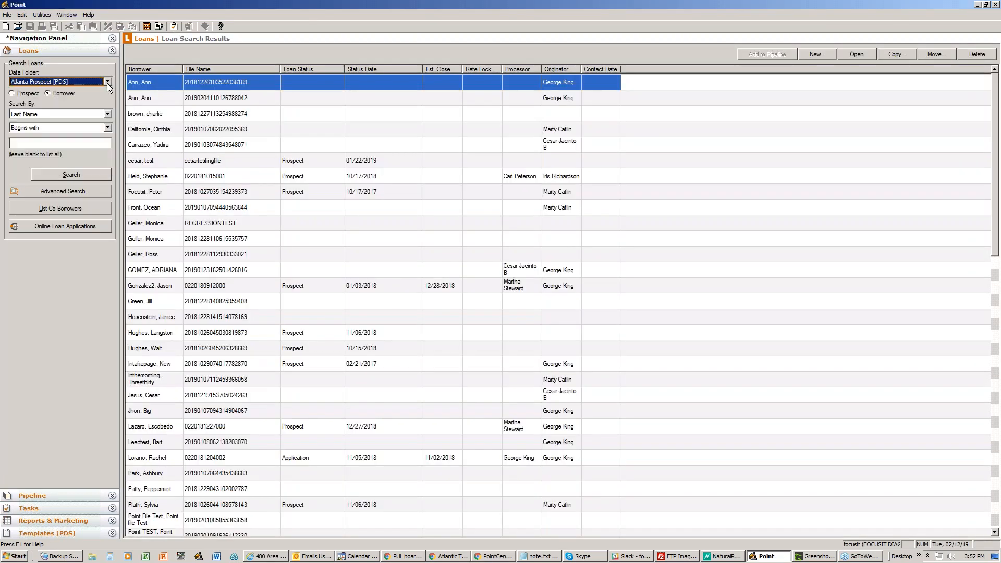
left_click(42, 14)
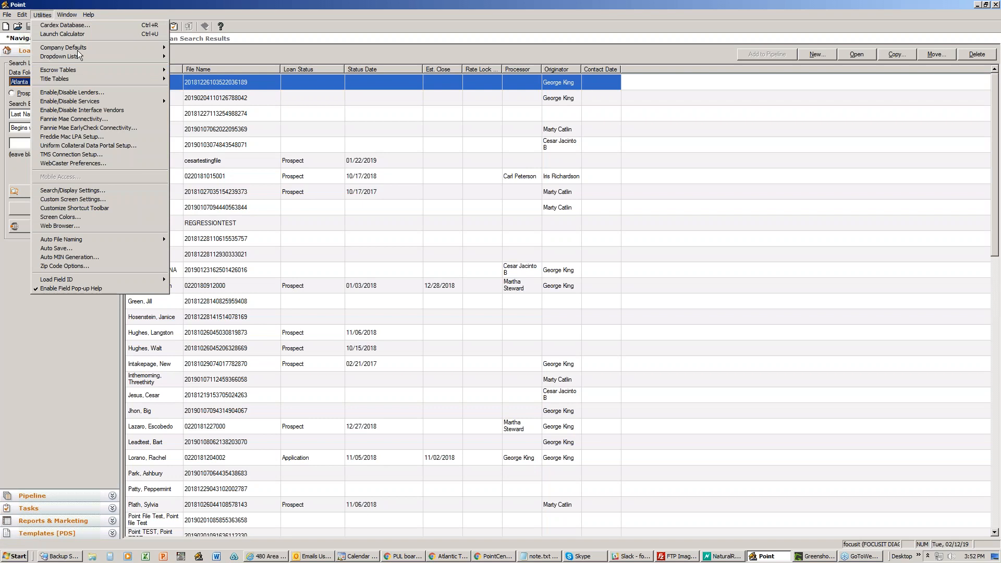
mouse_move(81, 54)
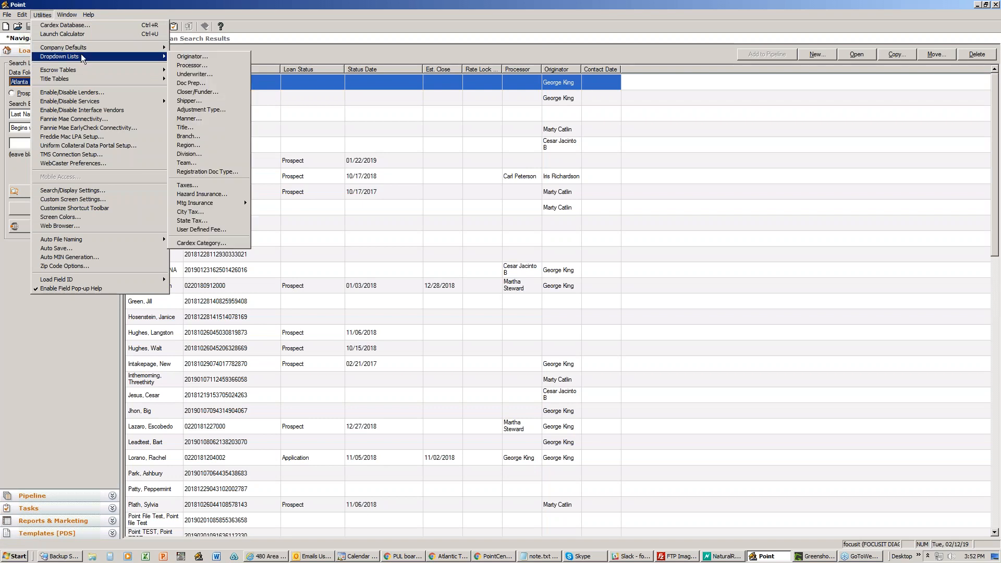
left_click(280, 50)
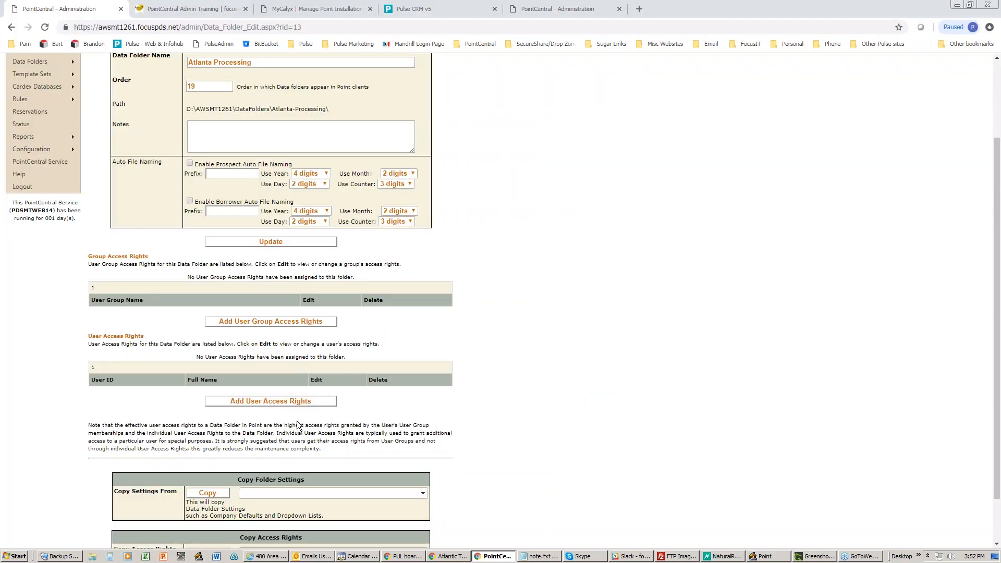
- Pick Atlanta Prospect in both Copy Settings From and Copy Access Rights From
scroll(295, 425, "down", 2)
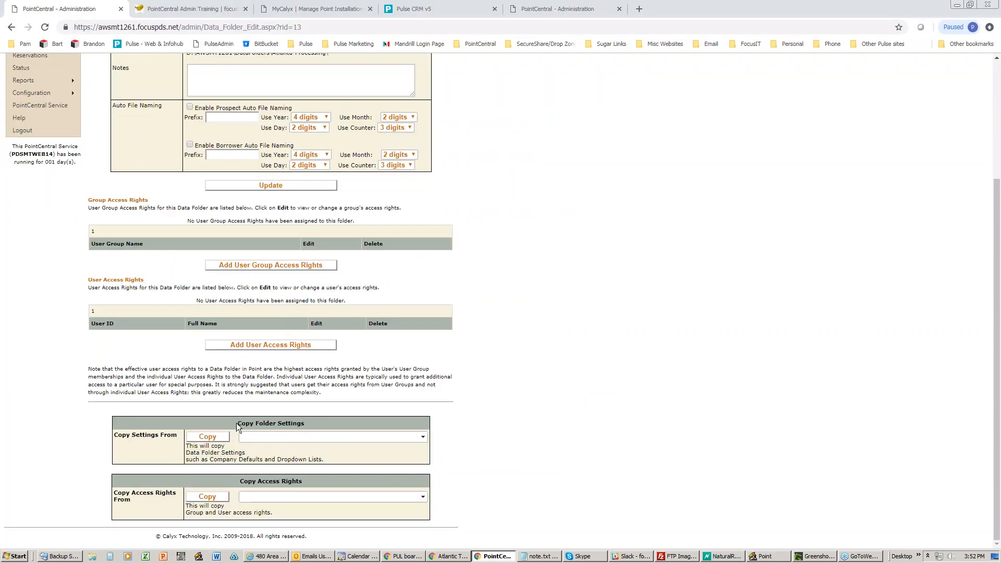
left_click_drag(236, 424, 299, 429)
left_click_drag(236, 483, 305, 481)
left_click_drag(241, 422, 305, 427)
left_click(296, 440)
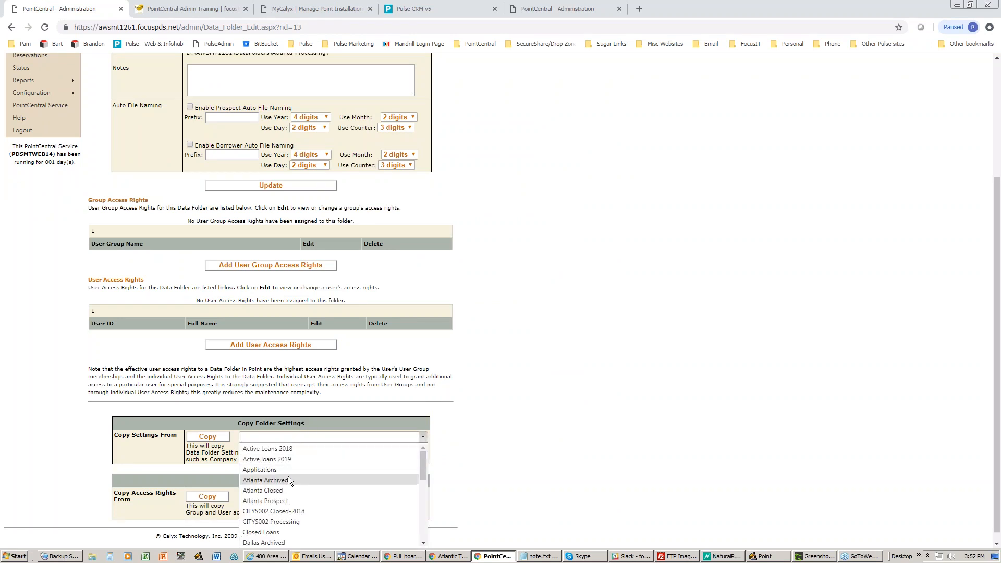
left_click(288, 499)
scroll(295, 476, "down", 3)
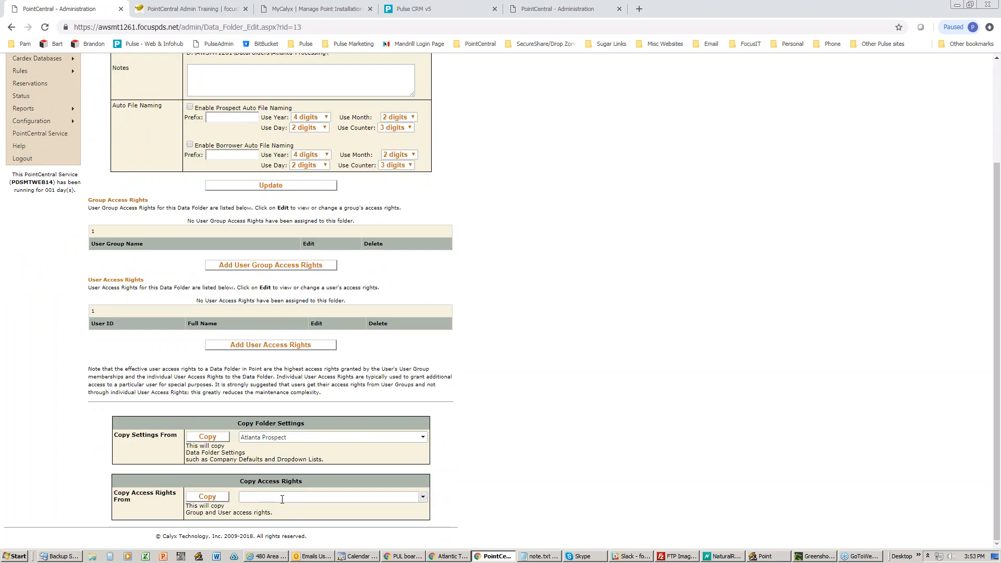
left_click(282, 498)
scroll(280, 514, "down", 2)
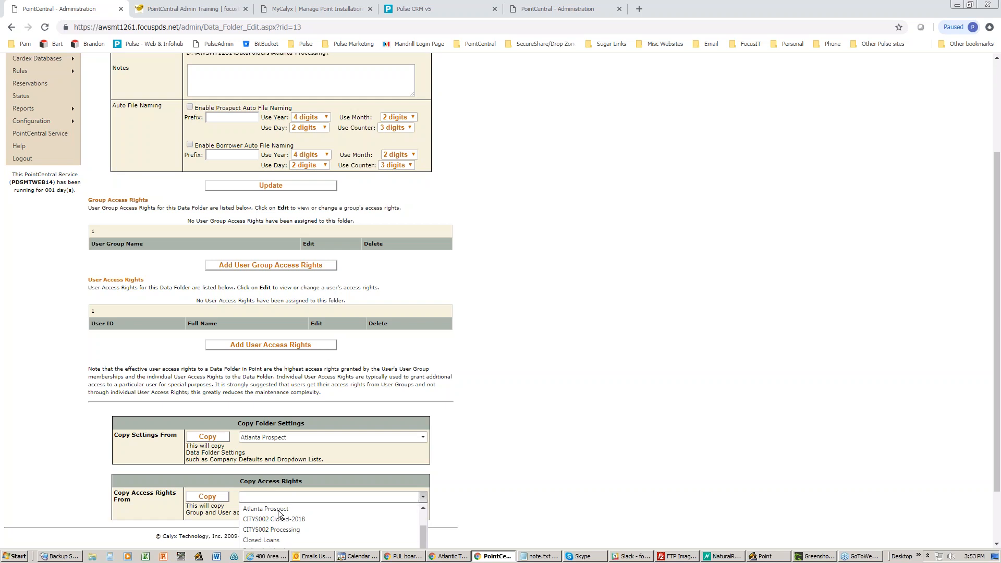
left_click(278, 511)
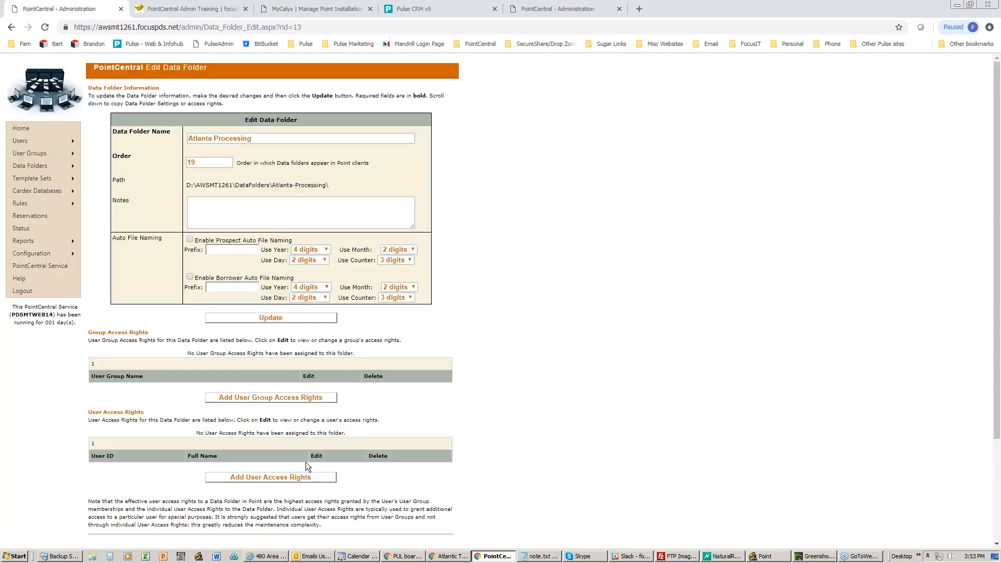
scroll(301, 462, "down", 3)
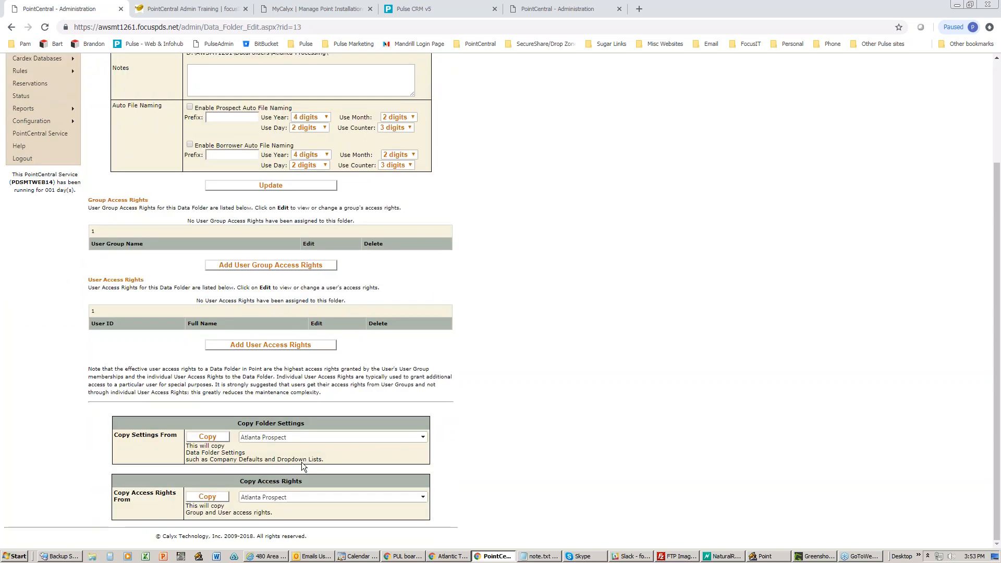
- Run and confirm both copies, then reload the Atlanta Processing page
left_click(194, 439)
left_click(552, 112)
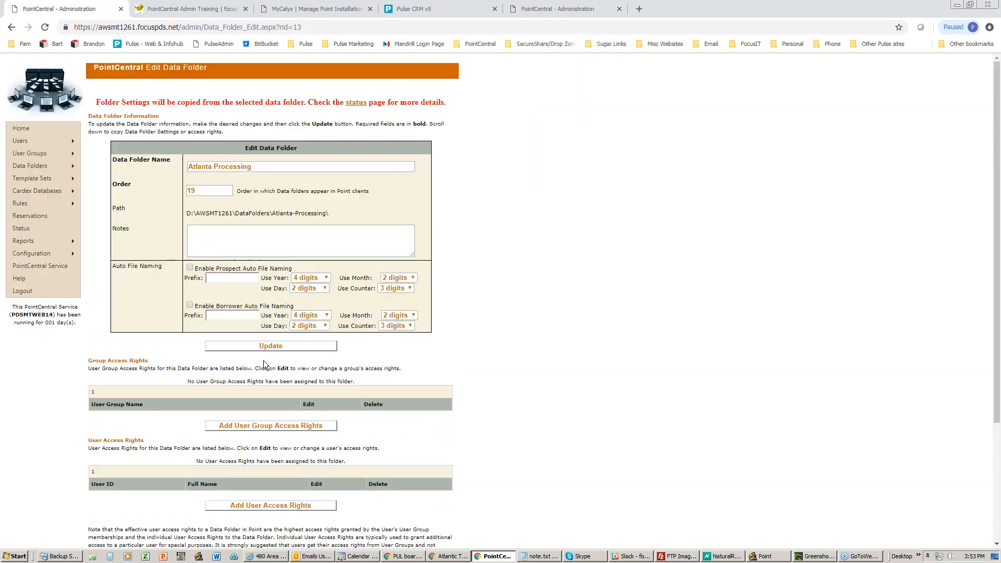
scroll(253, 484, "down", 3)
left_click(207, 496)
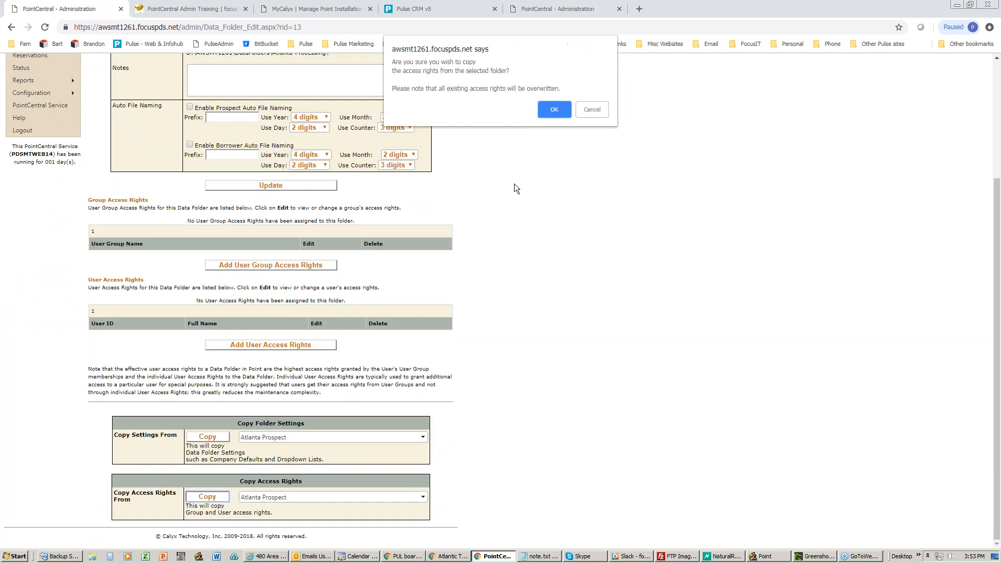
left_click(554, 110)
right_click(496, 254)
left_click(515, 284)
left_click(538, 99)
- Reopen Atlanta Processing for editing from Data Folders > List Data Folders
mouse_move(40, 168)
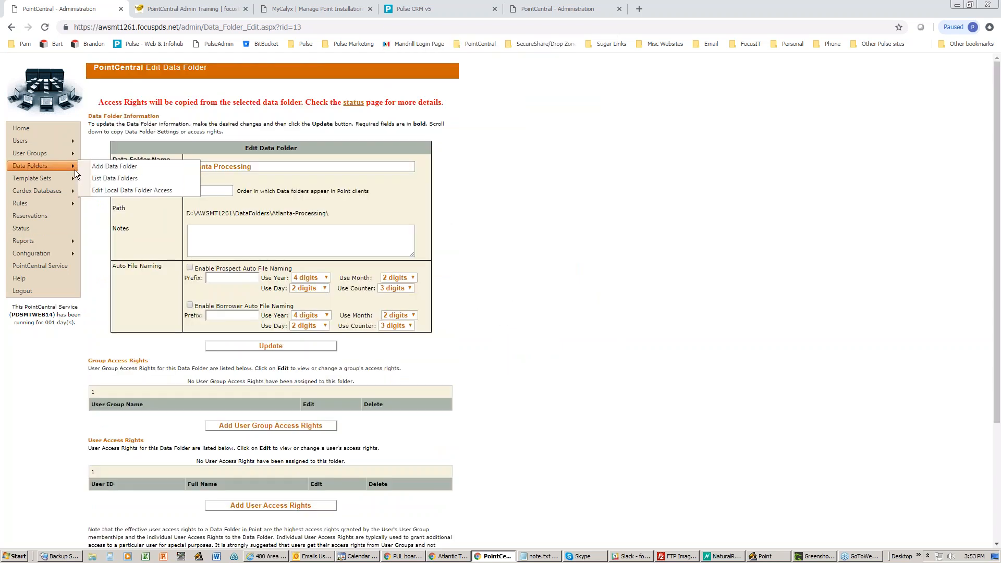
left_click(94, 172)
mouse_move(78, 167)
left_click(107, 178)
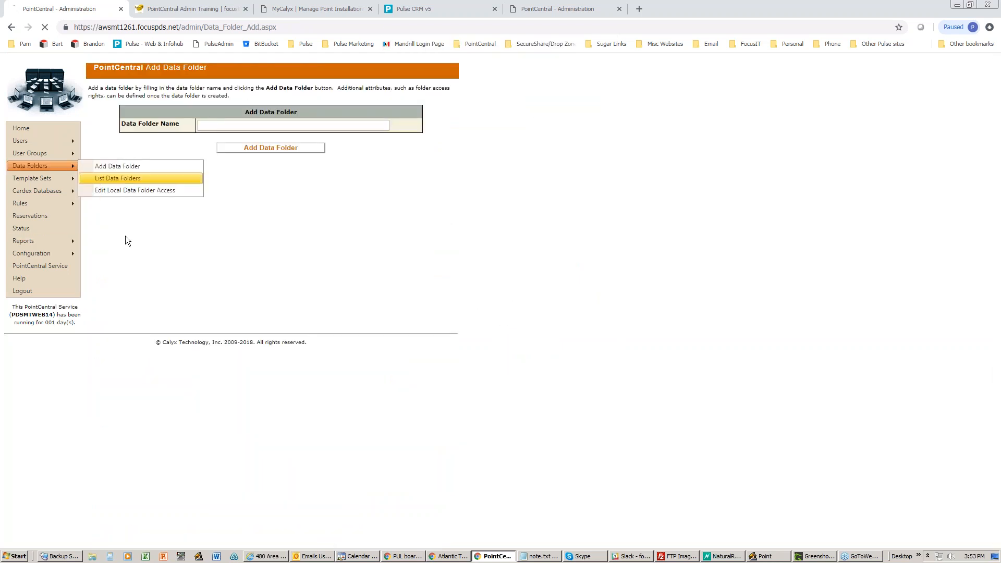
left_click(149, 294)
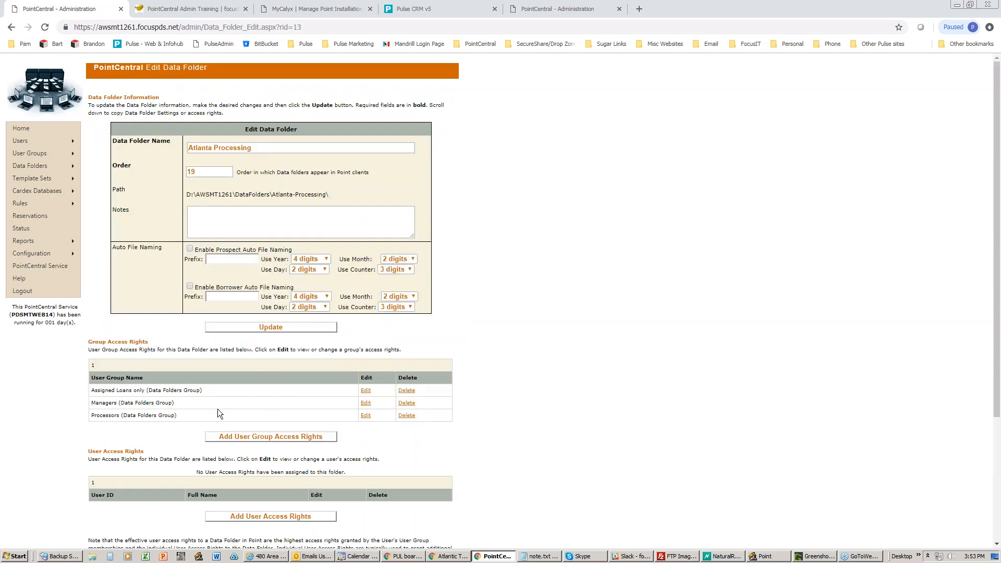
- Verify the copied Managers and Processors entries, then open Assigned Loans only's rights
scroll(240, 396, "down", 2)
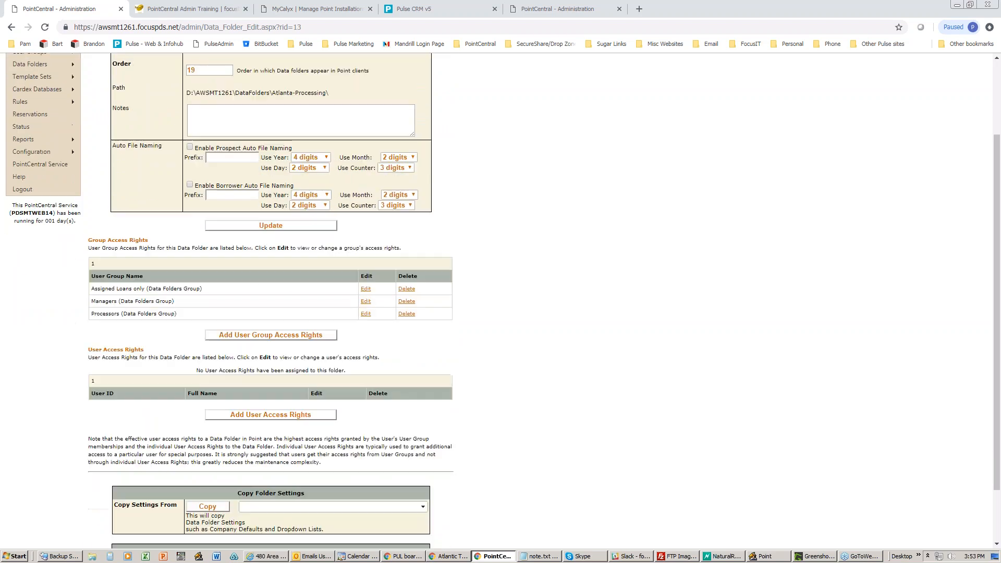
scroll(293, 77, "up", 2)
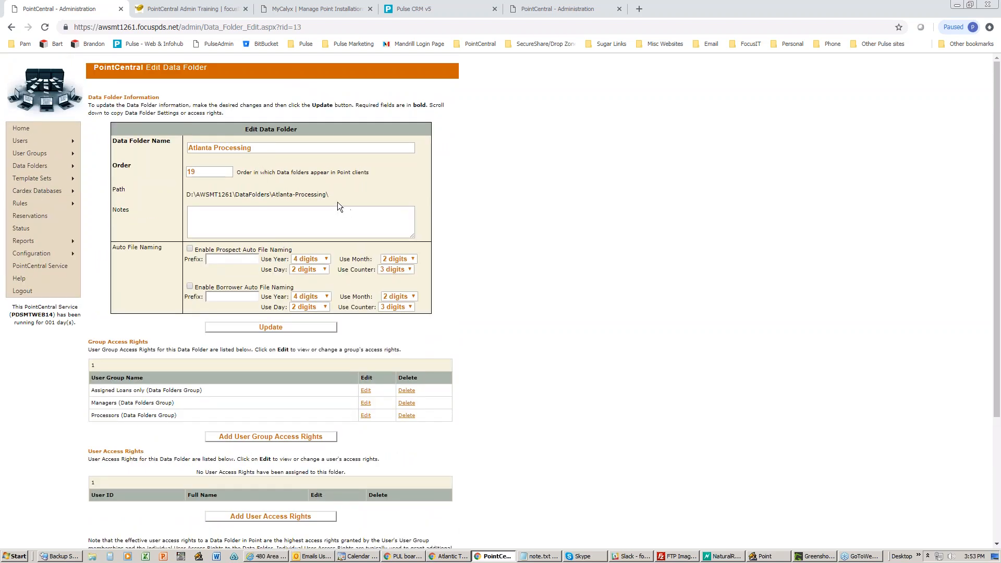
scroll(337, 202, "down", 1)
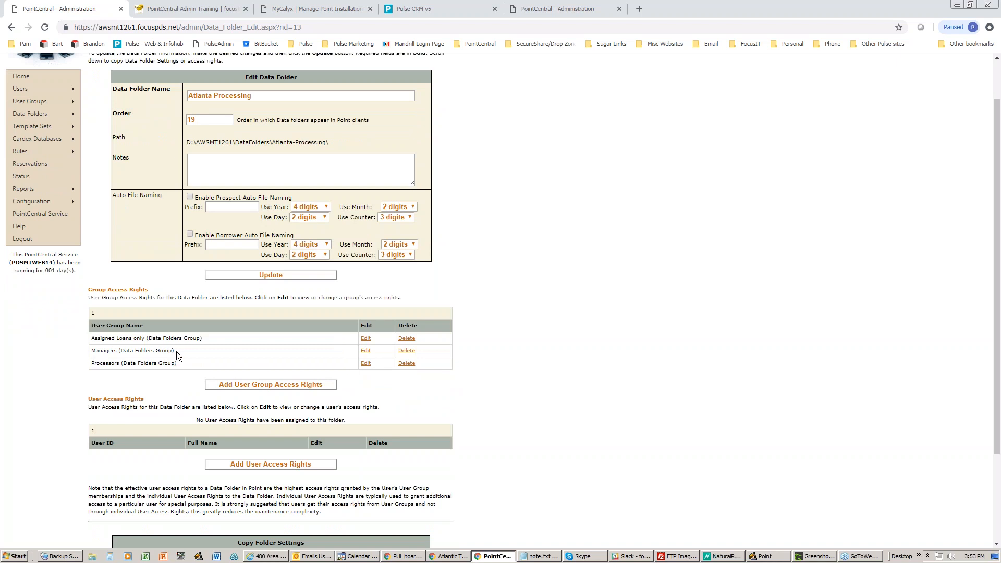
left_click_drag(176, 352, 97, 348)
left_click_drag(196, 364, 94, 363)
left_click(365, 338)
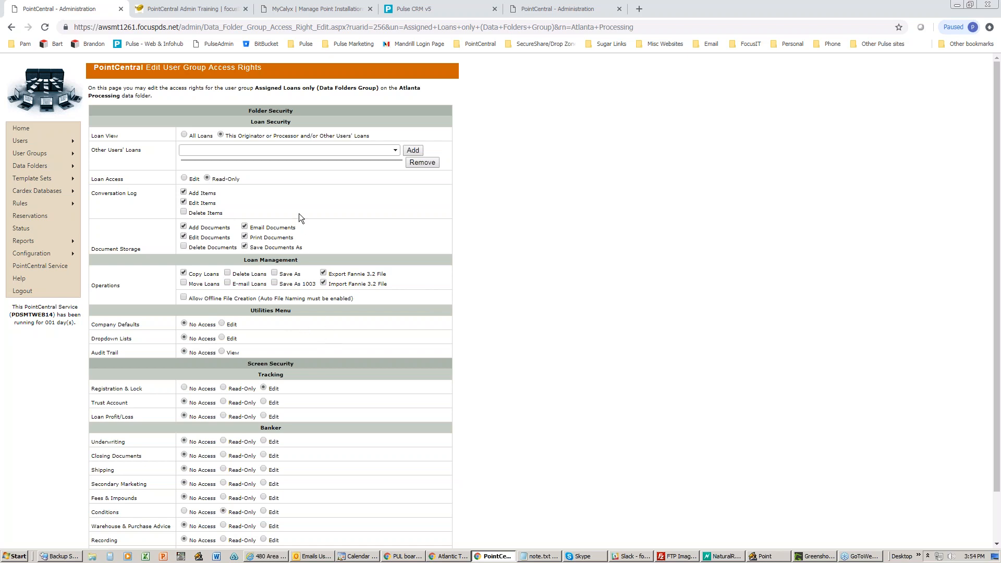
- After reviewing Assigned Loans only's rights, go back to the List Data Folders page
mouse_move(58, 166)
left_click(104, 178)
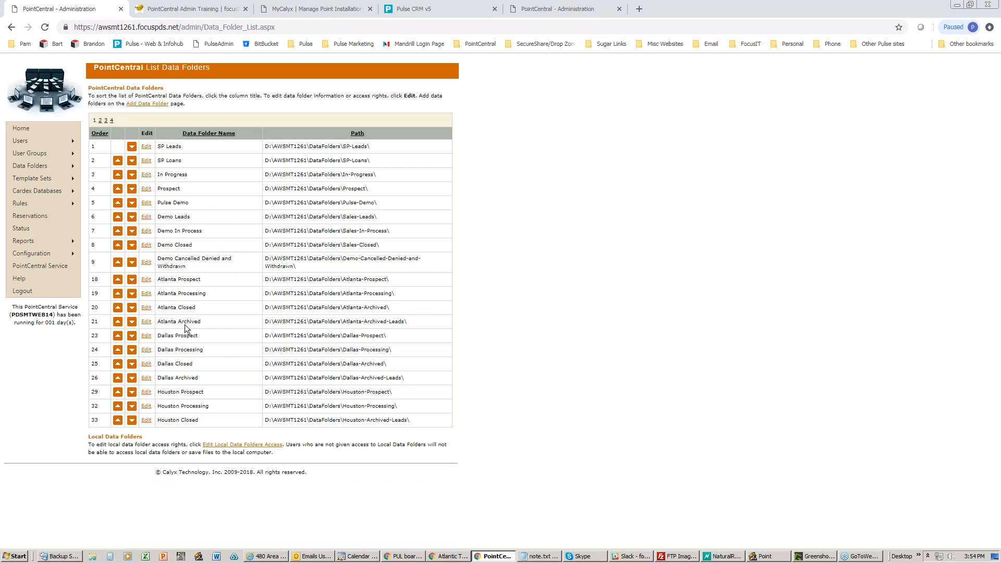
- Open Atlanta Prospect and review its group rights (Assigned Loans only, Managers, Processors) and empty user rights
left_click(146, 280)
scroll(427, 361, "down", 3)
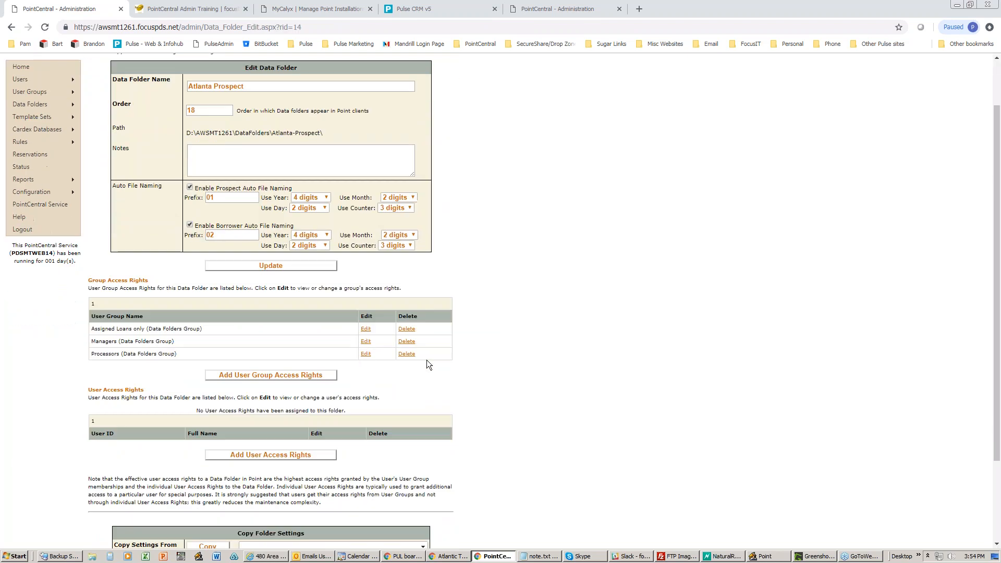
left_click_drag(156, 287, 86, 278)
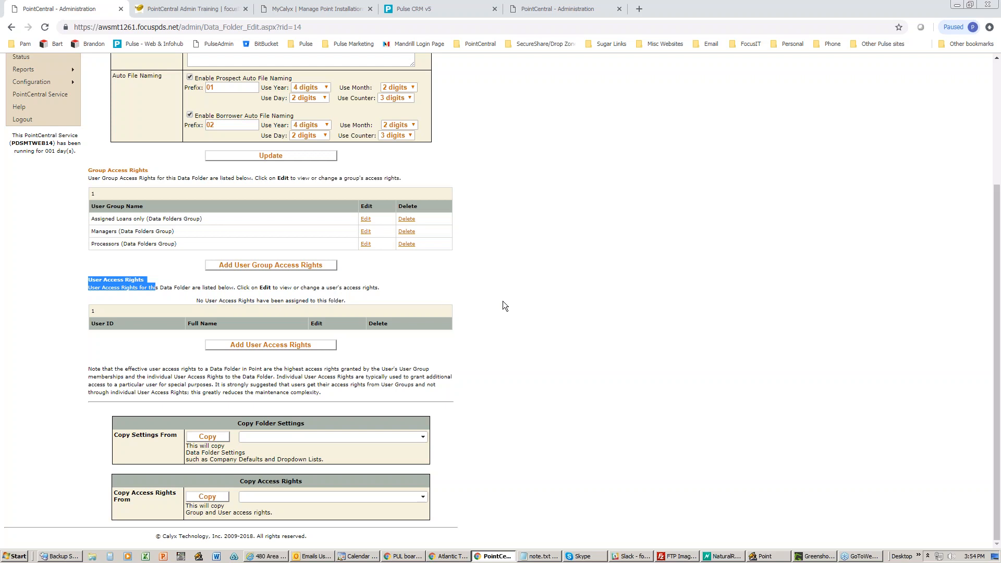
left_click(532, 306)
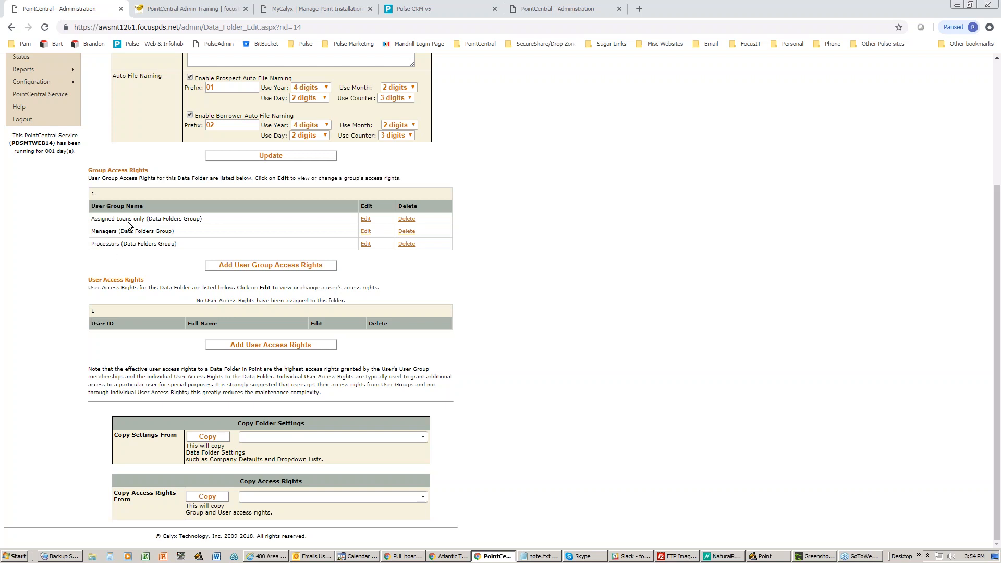
mouse_move(136, 219)
left_mouse_down()
mouse_move(92, 220)
mouse_move(145, 222)
left_mouse_up()
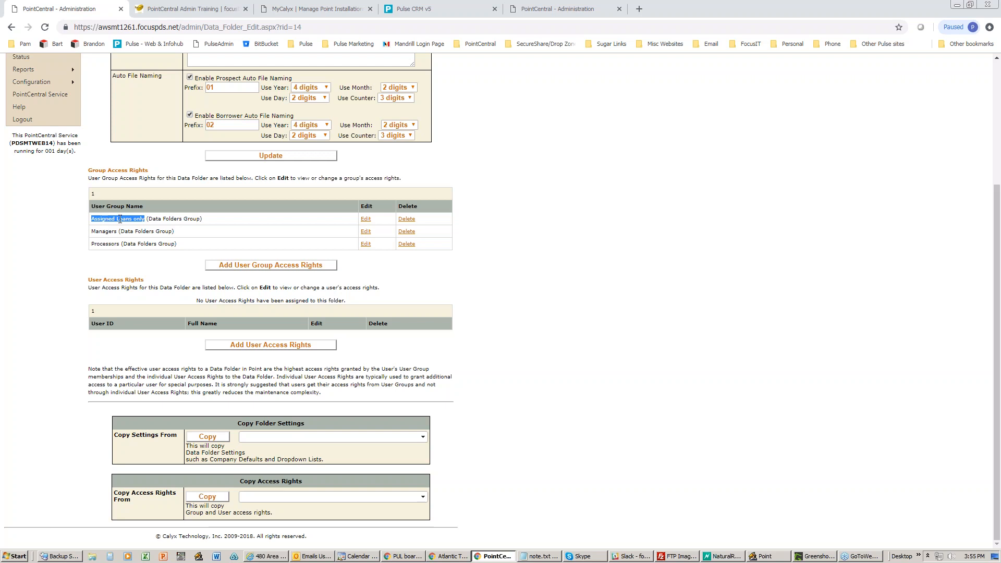
- Open the Add User Access Rights form for Atlanta Prospect and scroll through it
left_click_drag(209, 217, 94, 222)
left_click(253, 344)
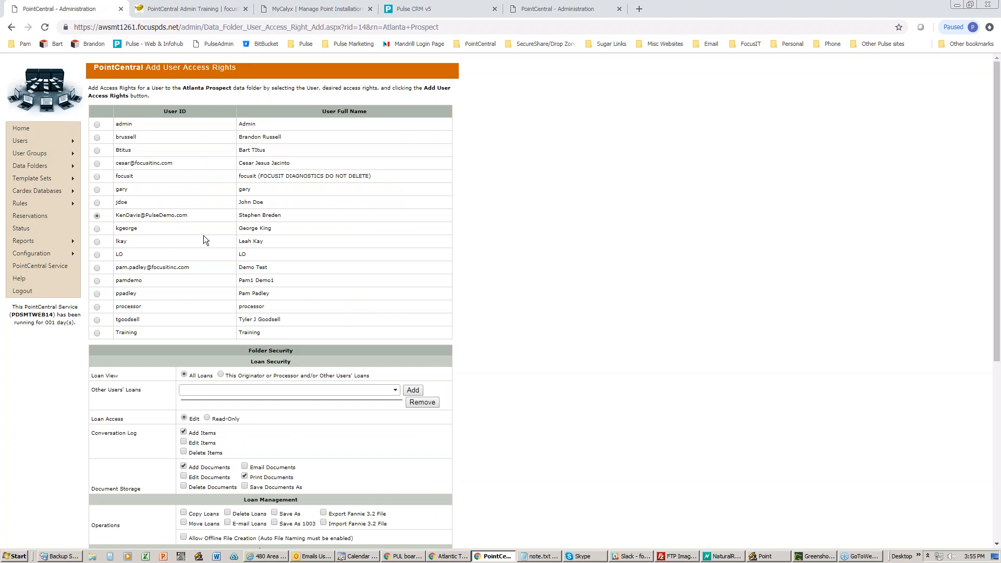
scroll(202, 240, "down", 2)
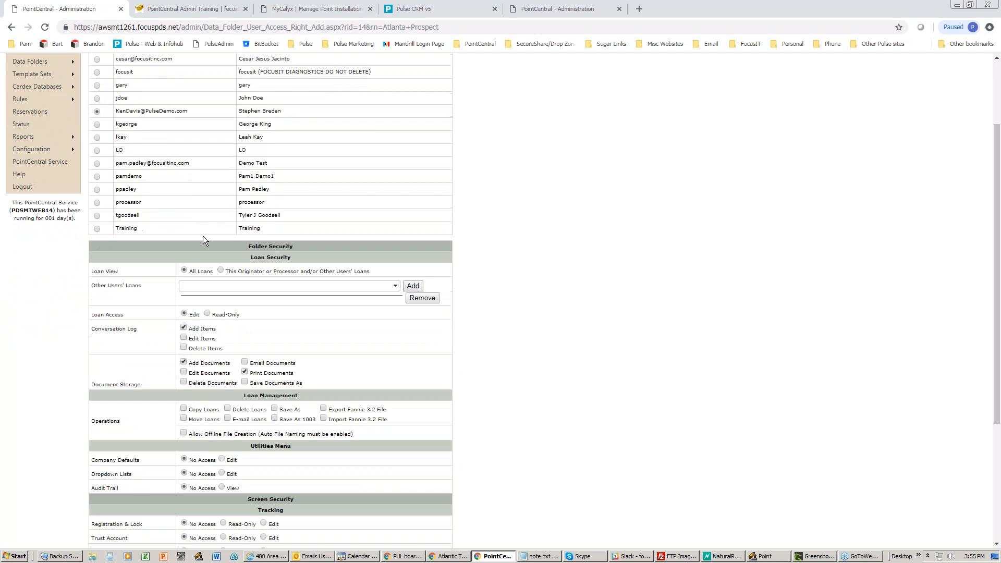
scroll(203, 239, "down", 3)
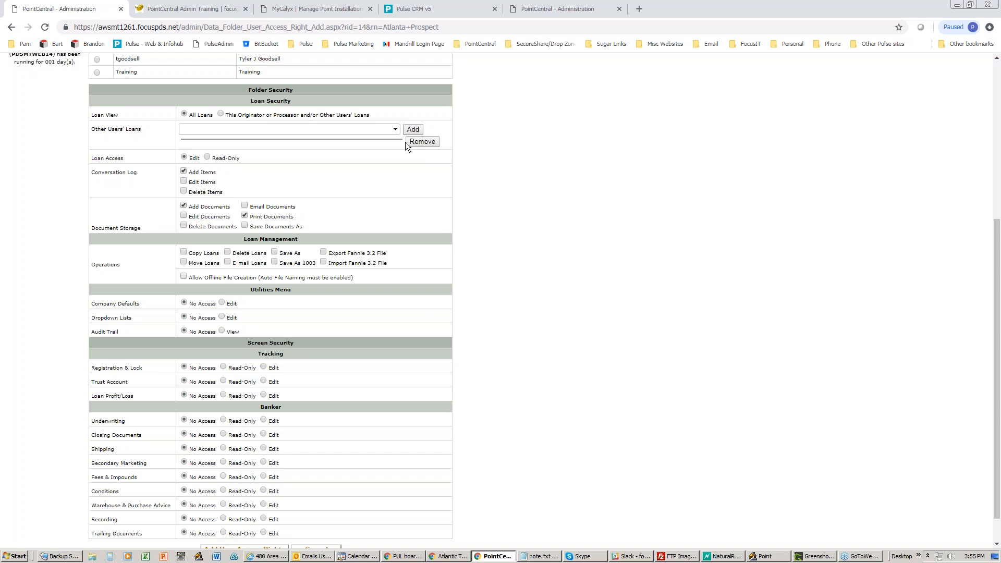
- Add two users to the Other Users' Loans list
left_click(396, 130)
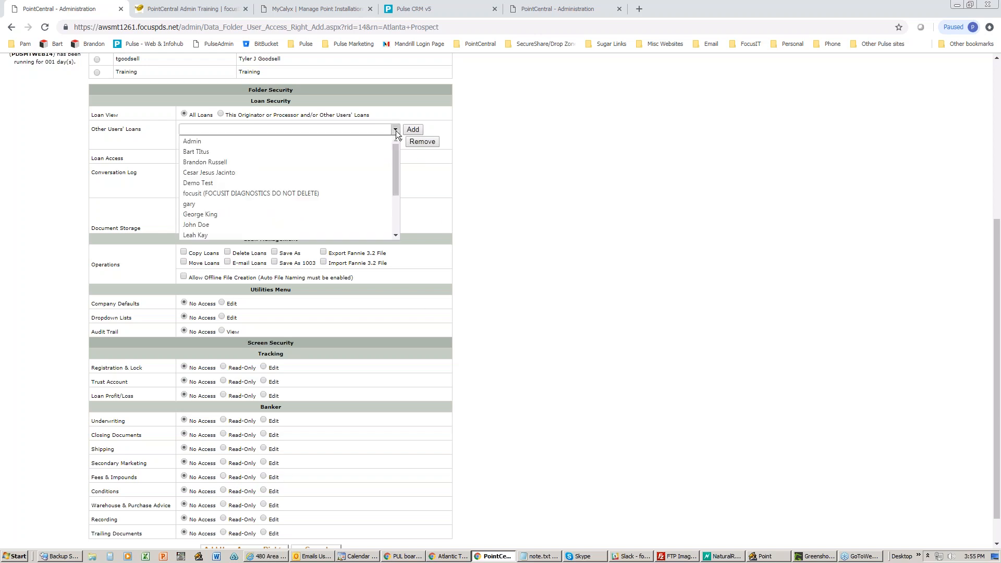
left_click(256, 162)
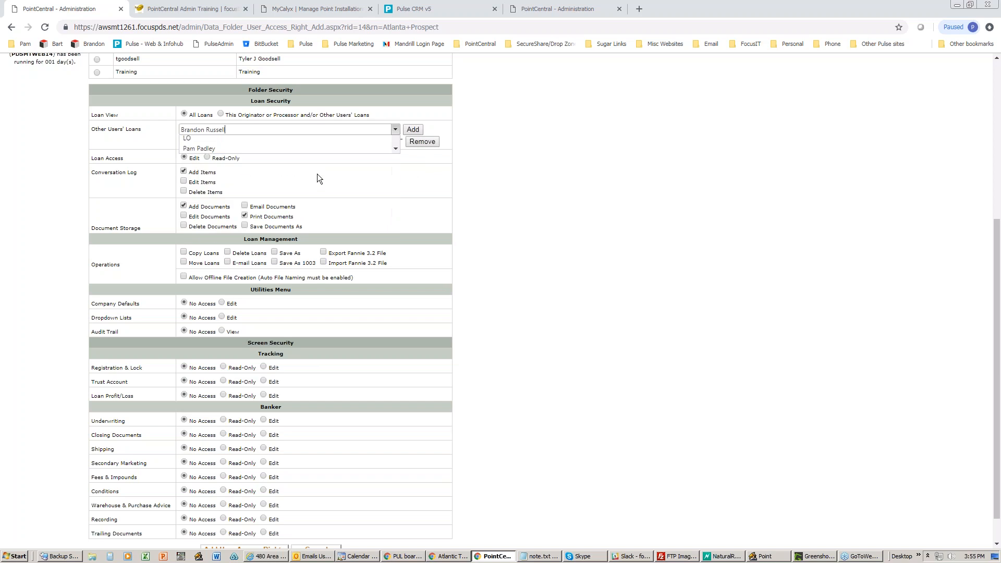
left_click(412, 129)
left_click(393, 129)
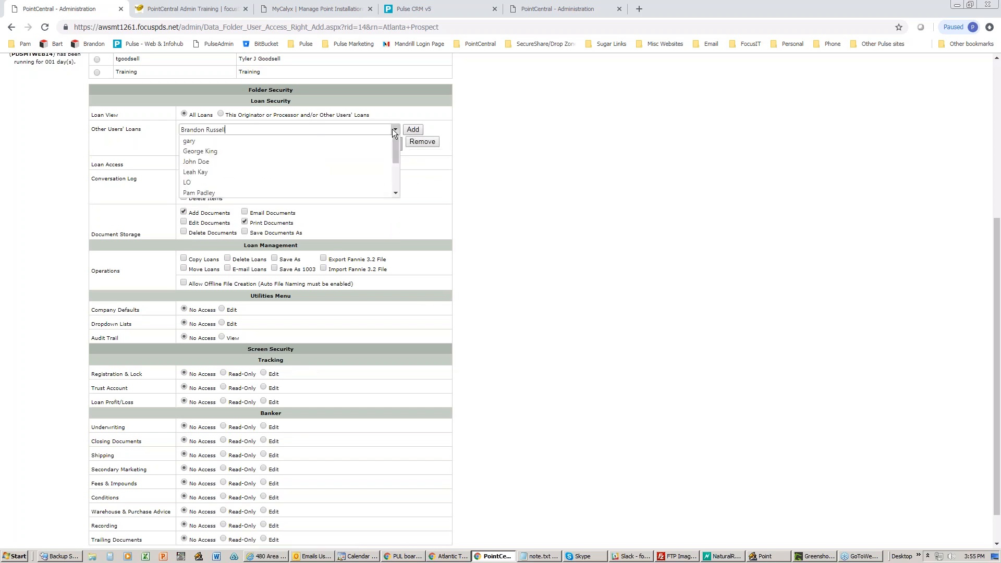
left_click(220, 193)
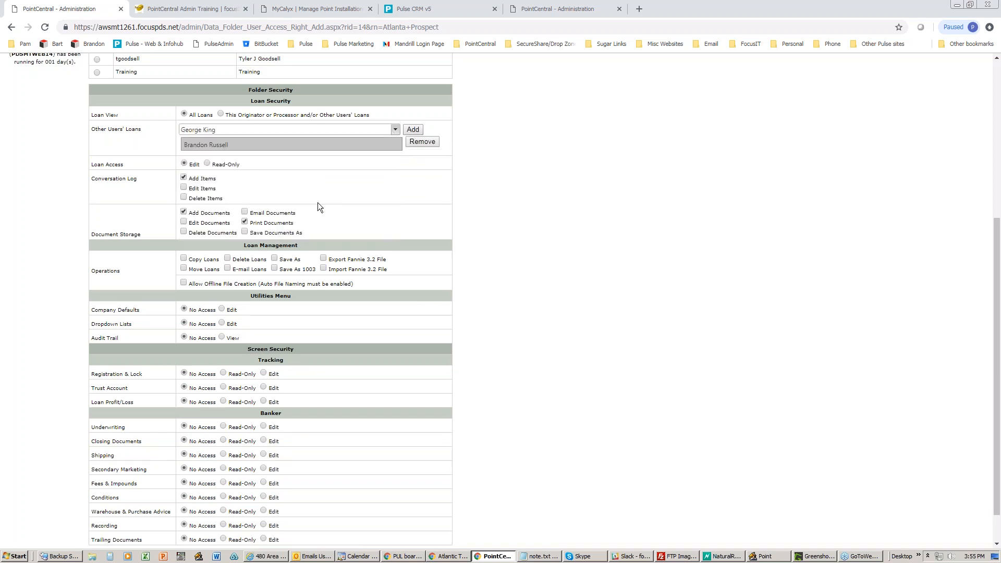
left_click(412, 129)
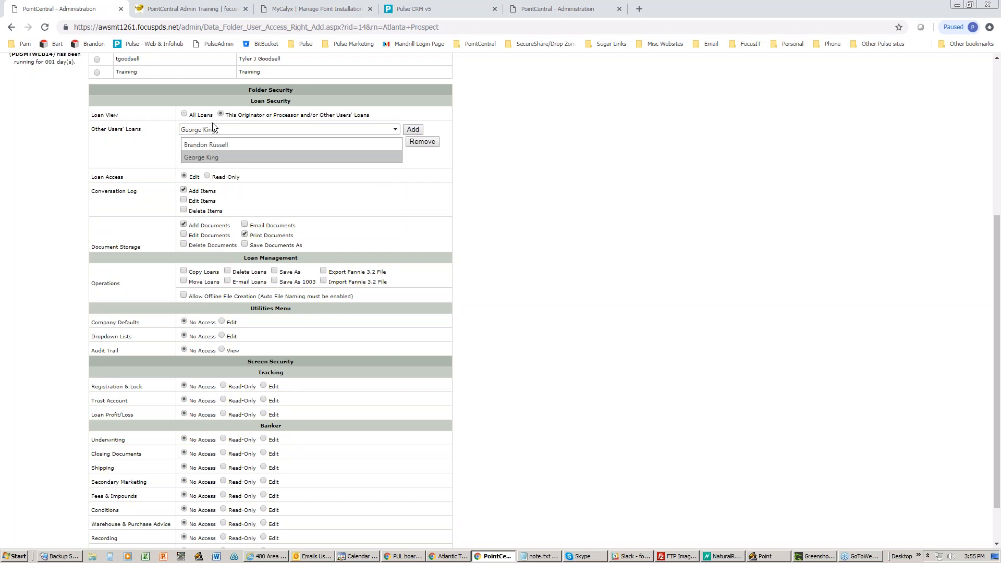
- Select the second added user and review the rest of the form
scroll(225, 114, "up", 4)
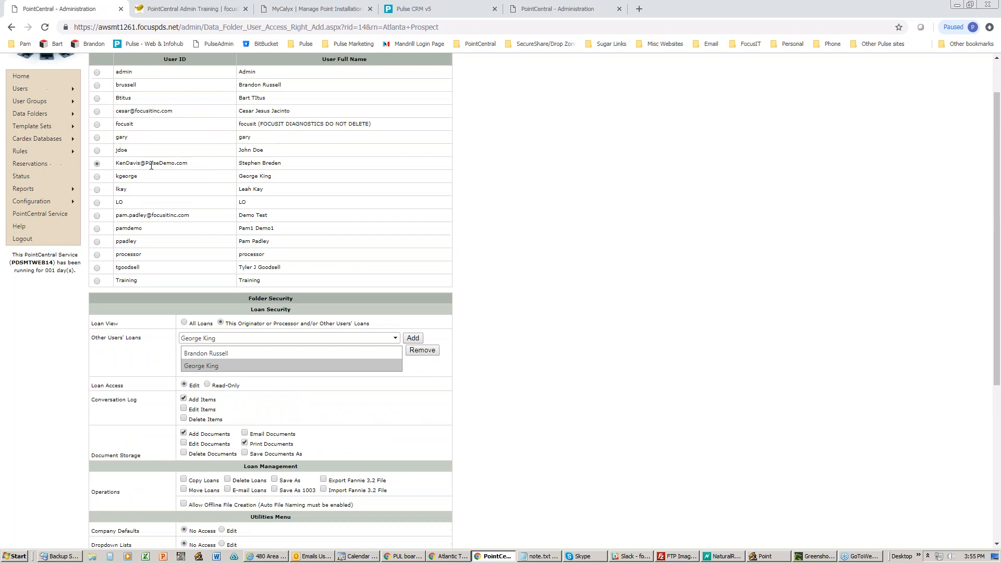
scroll(179, 168, "down", 3)
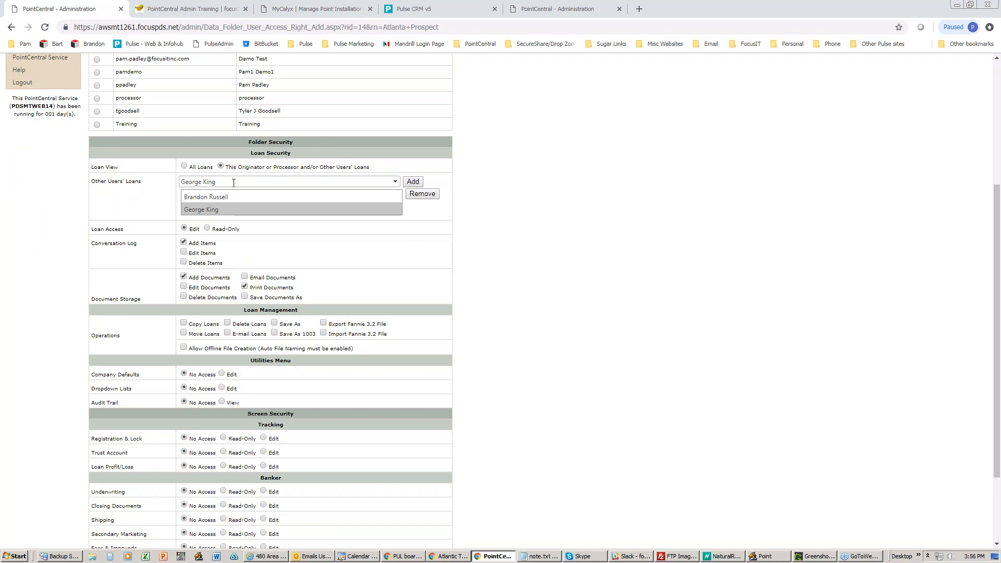
left_click(223, 210)
scroll(223, 210, "down", 1)
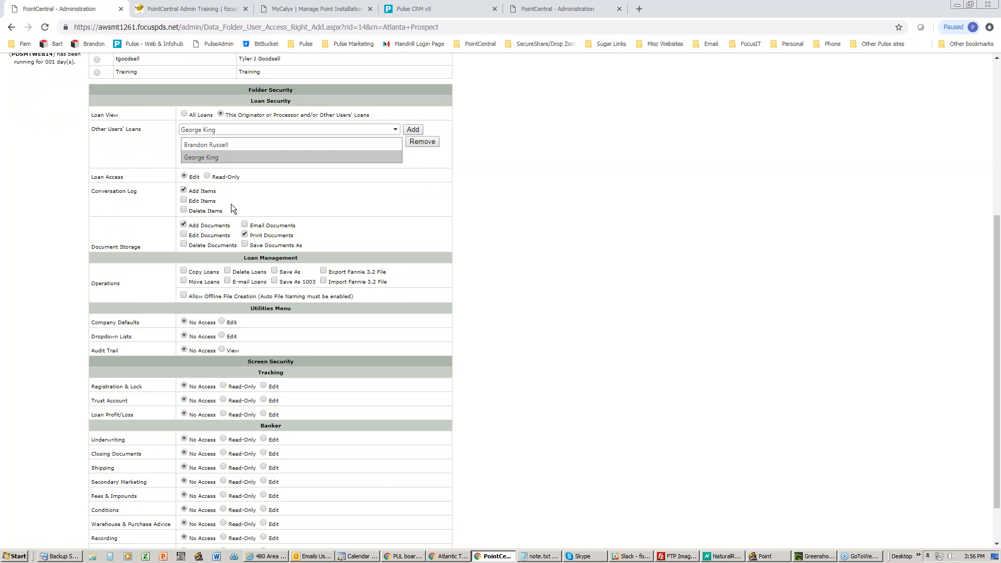
scroll(233, 209, "up", 1)
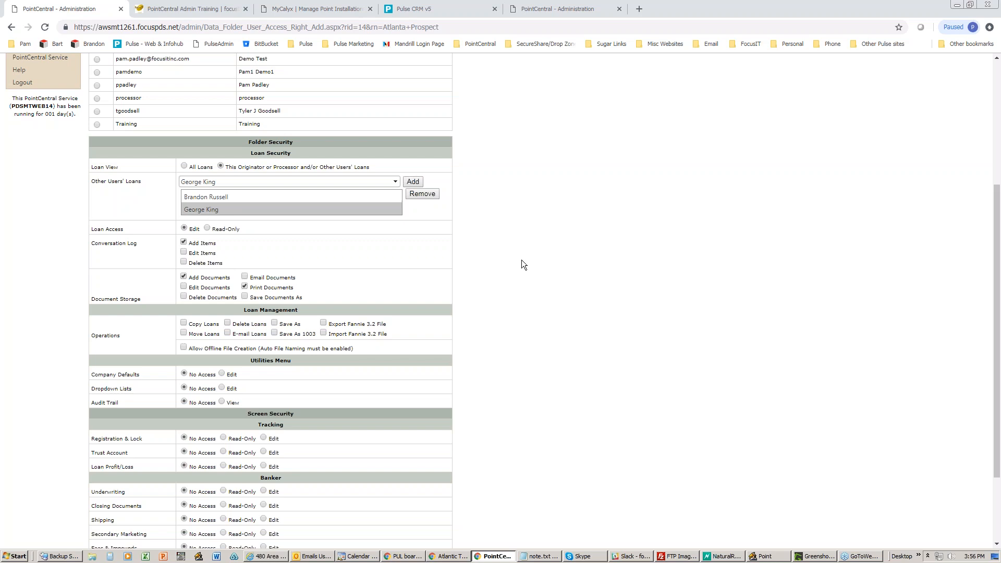
scroll(511, 258, "down", 2)
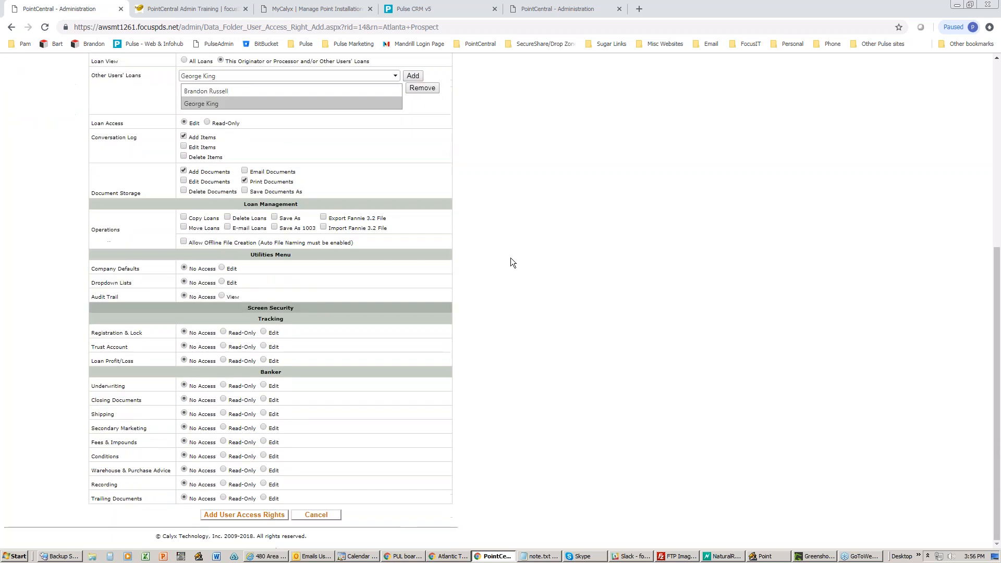
scroll(511, 257, "up", 5)
- Leave the unsaved form and reopen Atlanta Prospect's Edit Data Folder page
mouse_move(64, 111)
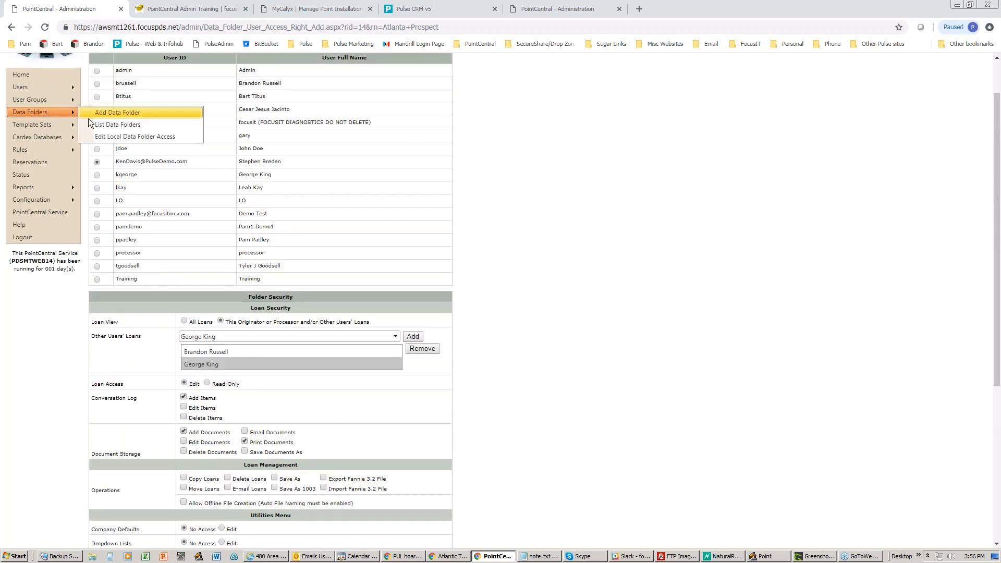
left_click(104, 124)
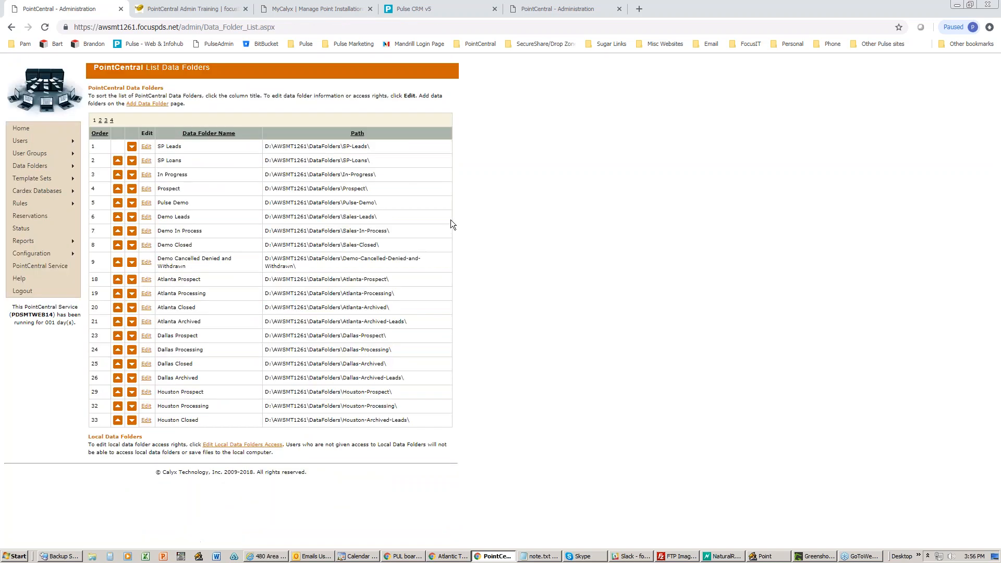
left_click(146, 279)
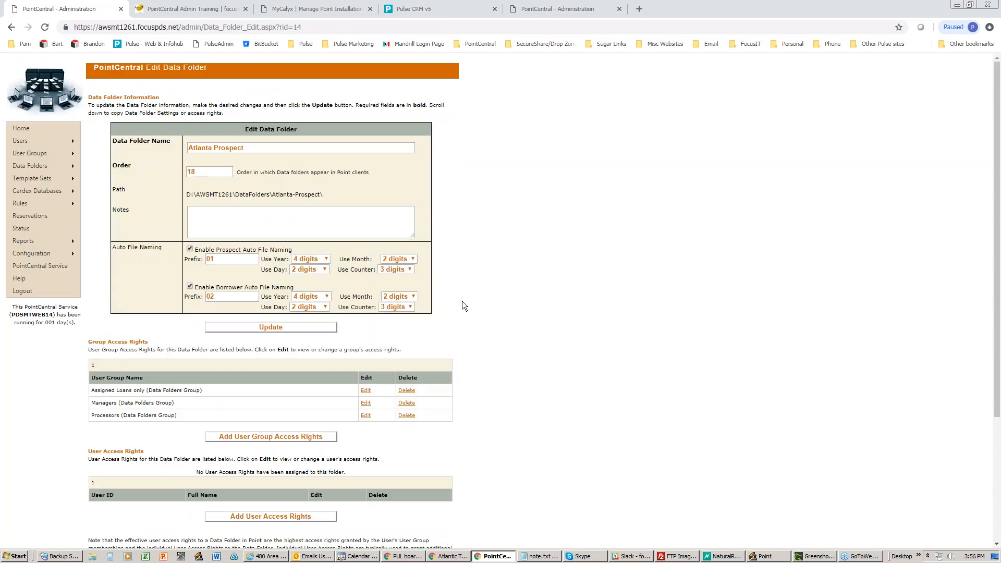
- Review the Copy Folder Settings and Copy Access Rights sections, then return to the top
scroll(476, 301, "down", 2)
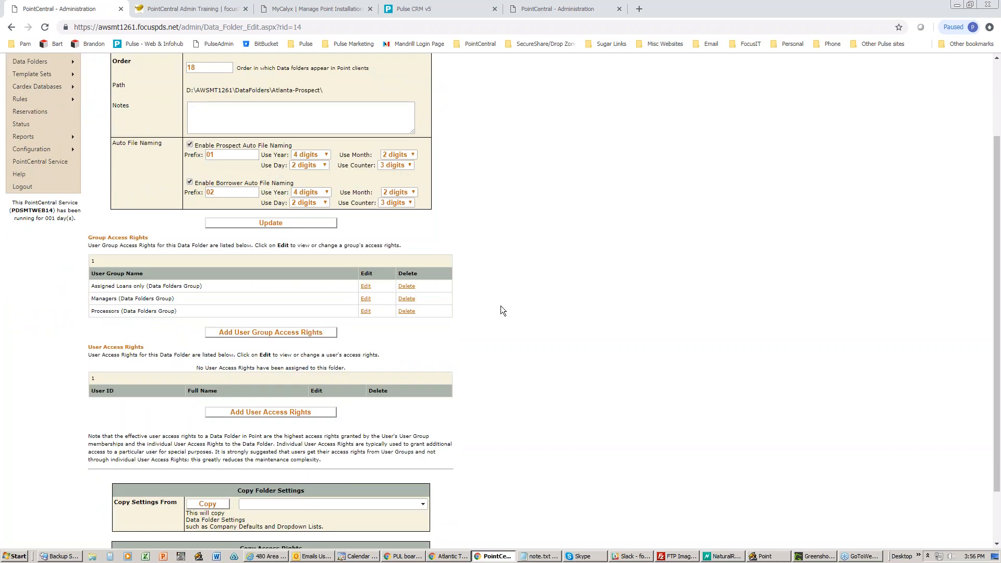
scroll(506, 305, "down", 2)
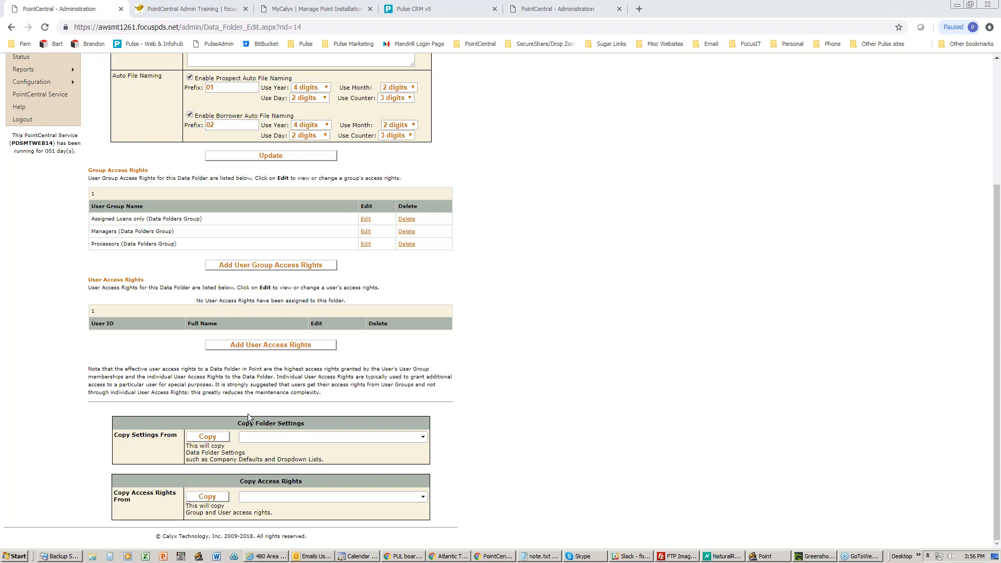
left_click_drag(231, 423, 333, 433)
left_click(233, 483)
left_click_drag(233, 483, 305, 474)
left_click(596, 246)
scroll(589, 245, "up", 3)
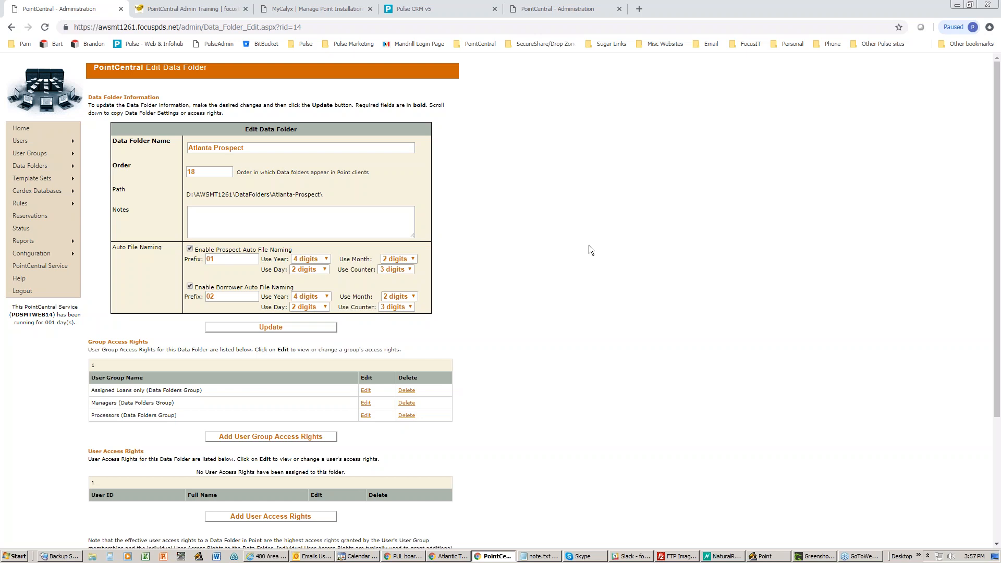
mouse_move(39, 146)
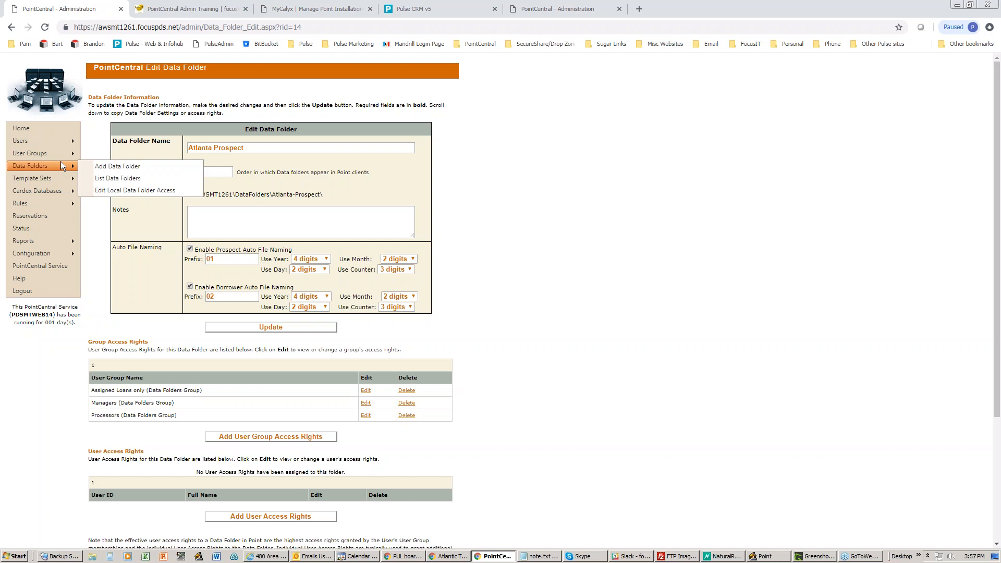
- List the user groups and highlight Managers, Processors and Assigned Loans only in turn
left_click(126, 178)
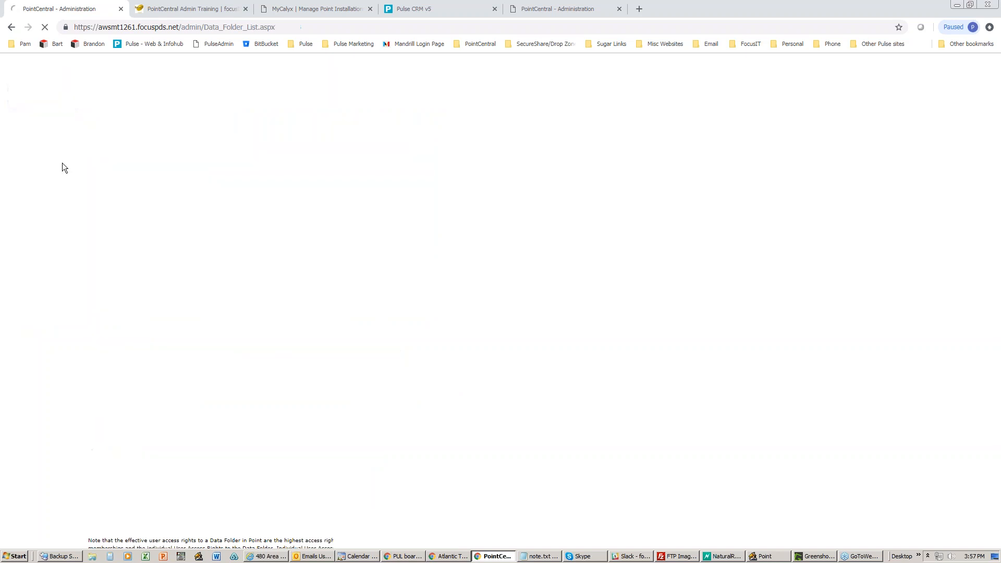
mouse_move(54, 153)
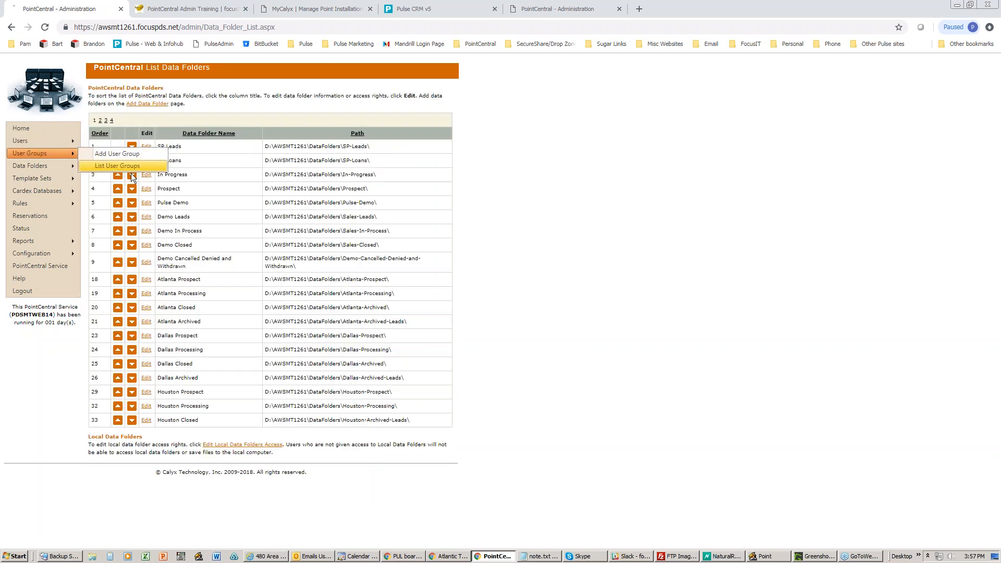
left_click(128, 166)
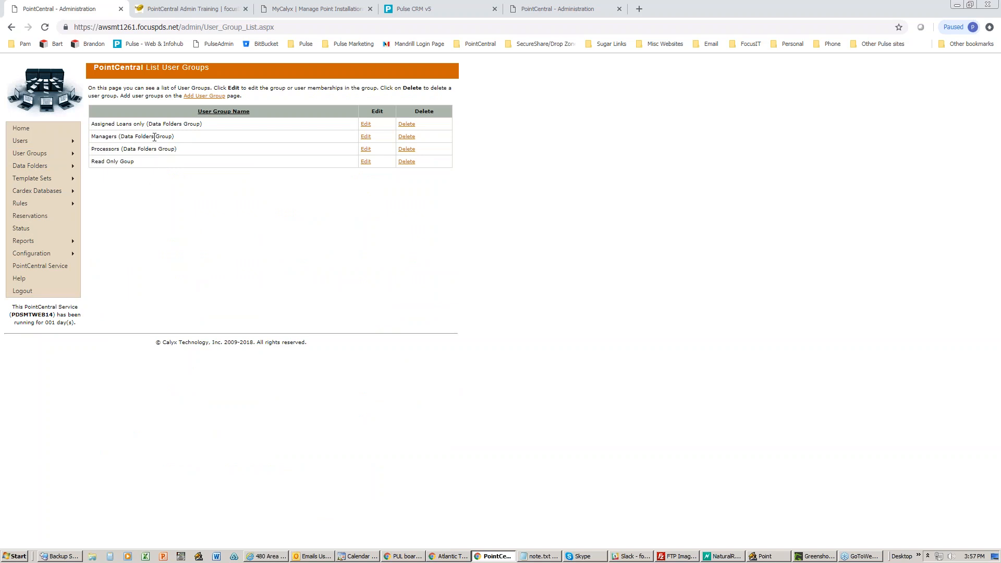
left_click_drag(183, 137, 126, 140)
left_click_drag(182, 153, 94, 156)
left_click_drag(213, 122, 93, 122)
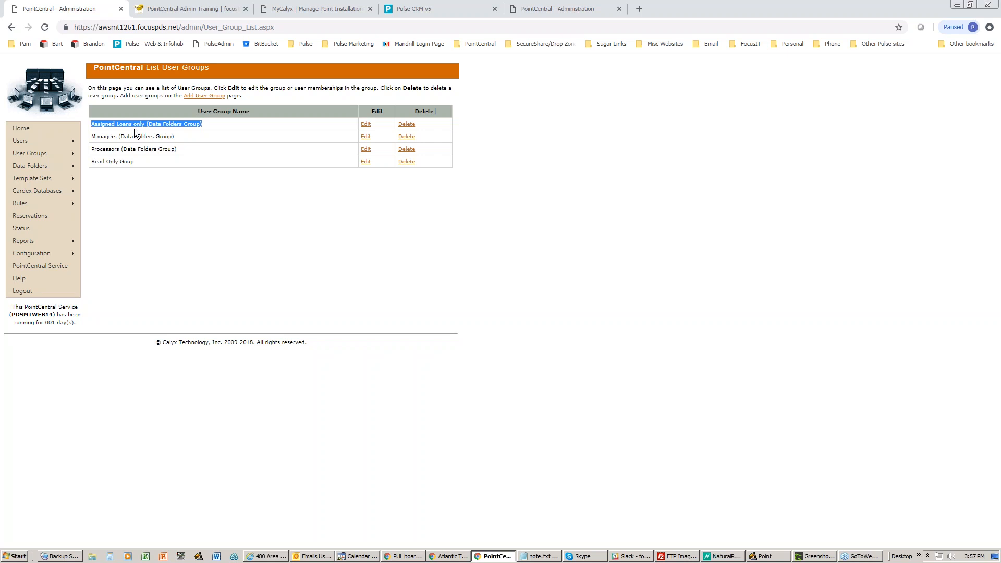
mouse_move(59, 156)
- Reopen Atlanta Prospect for editing and highlight the Managers group in its access rights
left_click(110, 180)
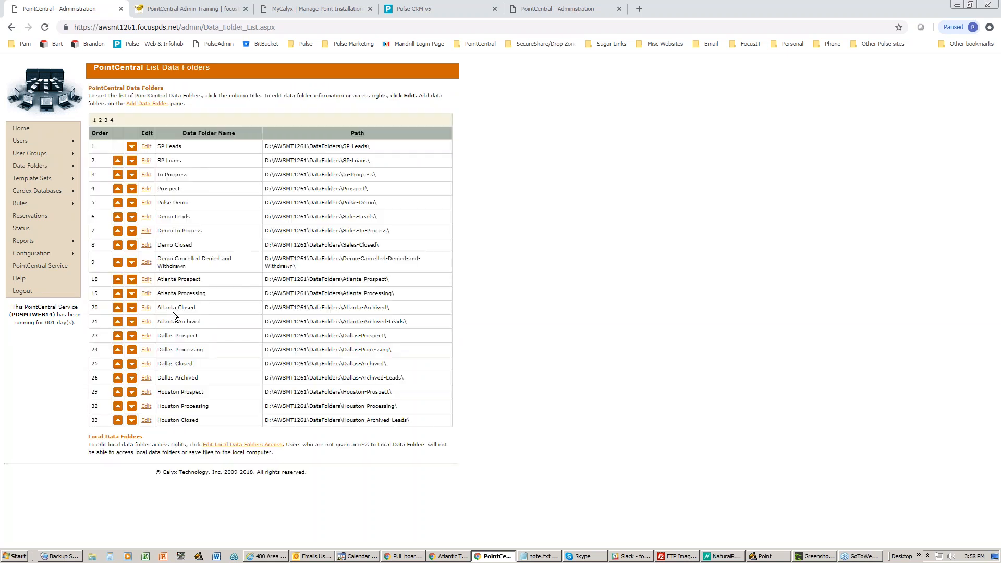
left_click(146, 280)
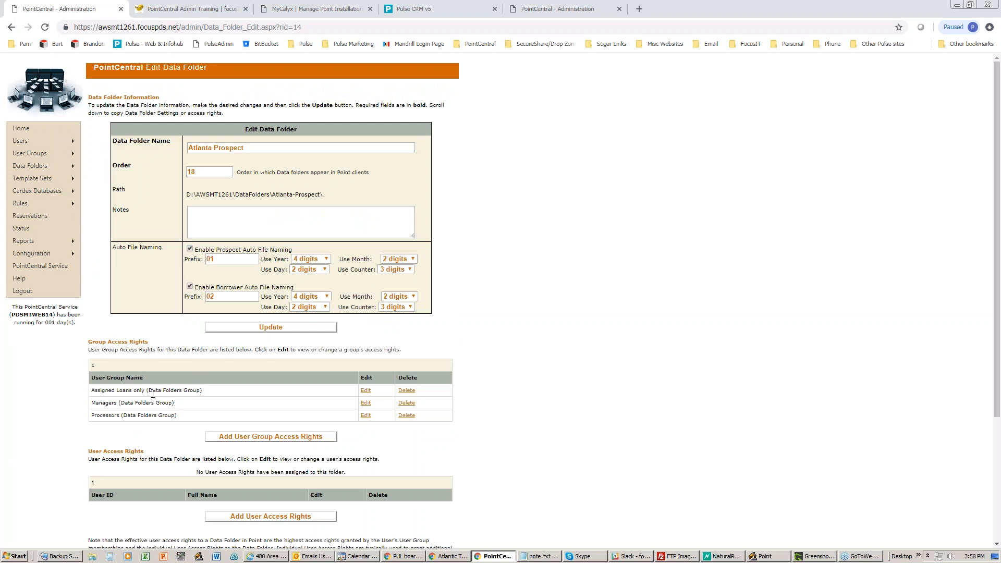
left_click_drag(176, 405, 92, 405)
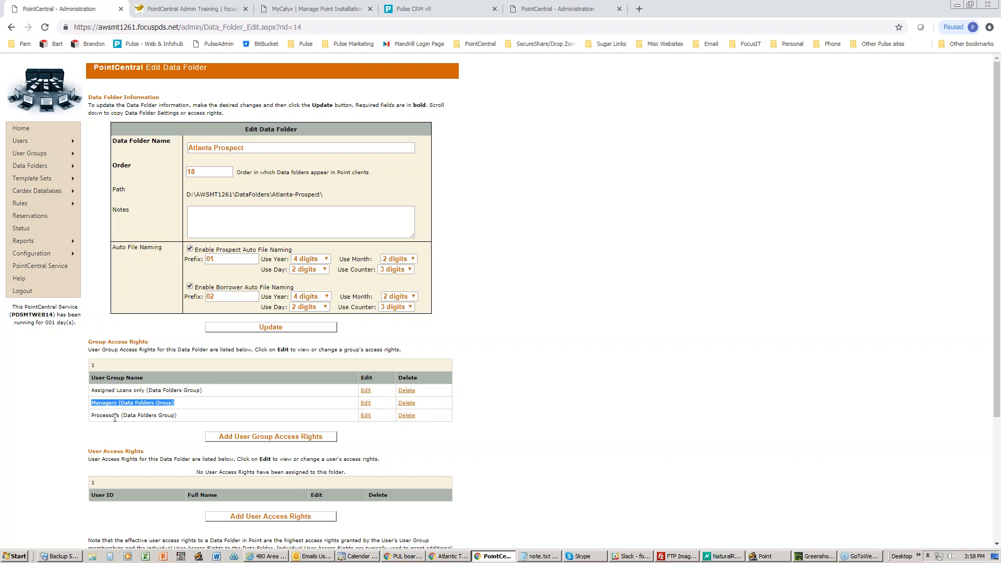
- Deselect the group name and switch to the PointCentral Admin Training webinar page
left_click(498, 377)
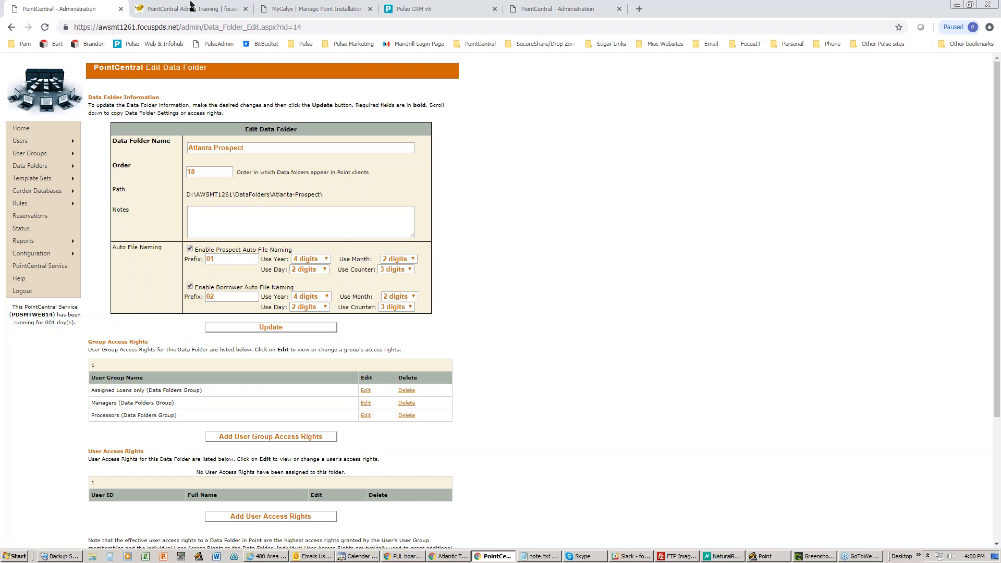
left_click(165, 10)
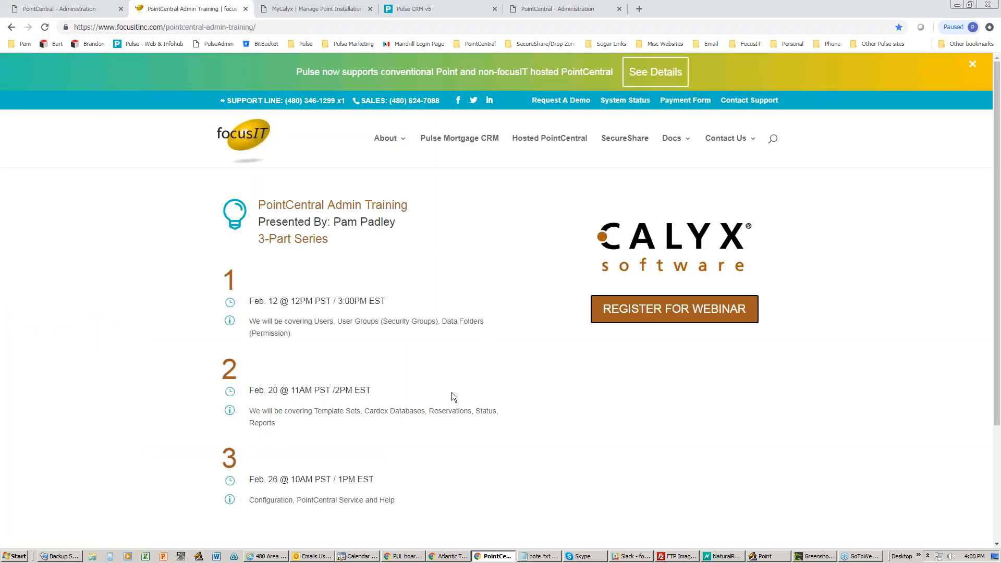